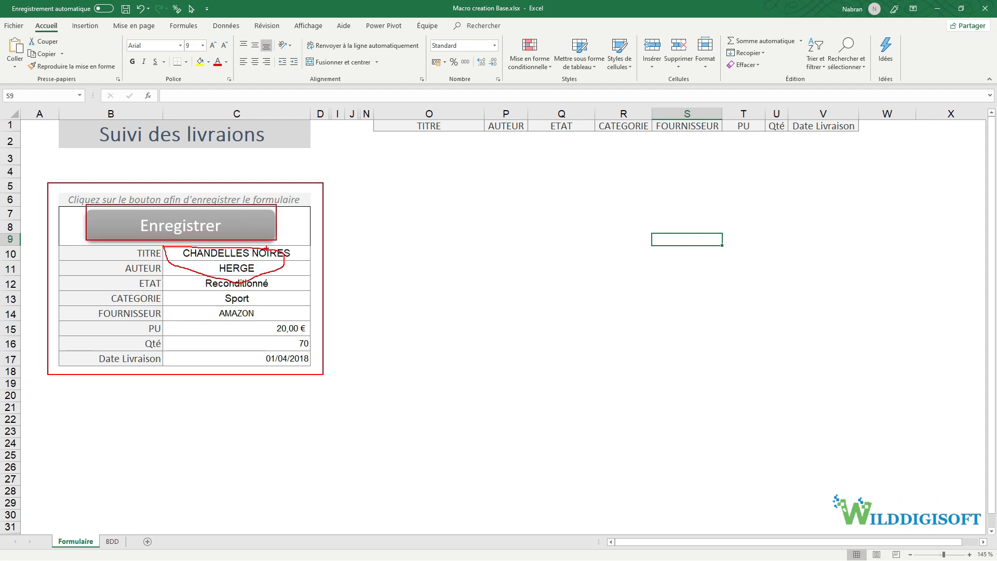
- Select the form range B10:C17, then the Enregistrer button shape
key(Escape)
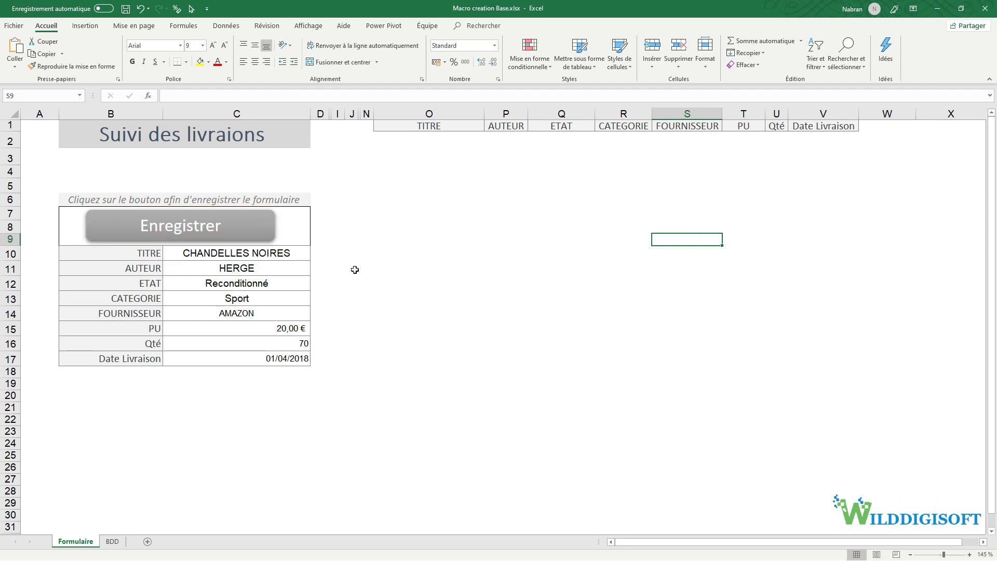
drag(157, 258, 290, 358)
drag(149, 255, 253, 358)
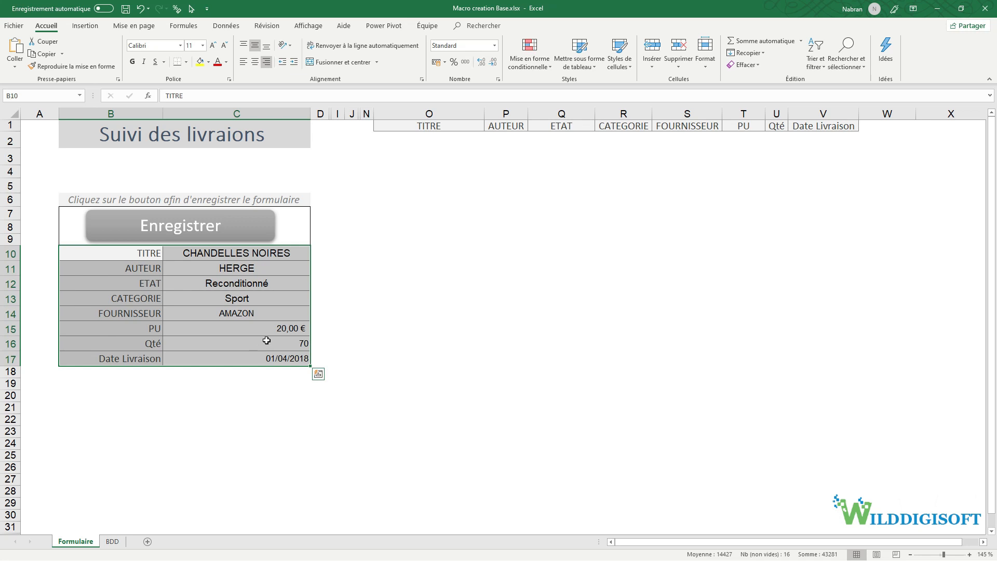
ctrl+click(188, 229)
- Draw a blue rounded rectangle right of the form, then delete it again
click(85, 26)
click(169, 53)
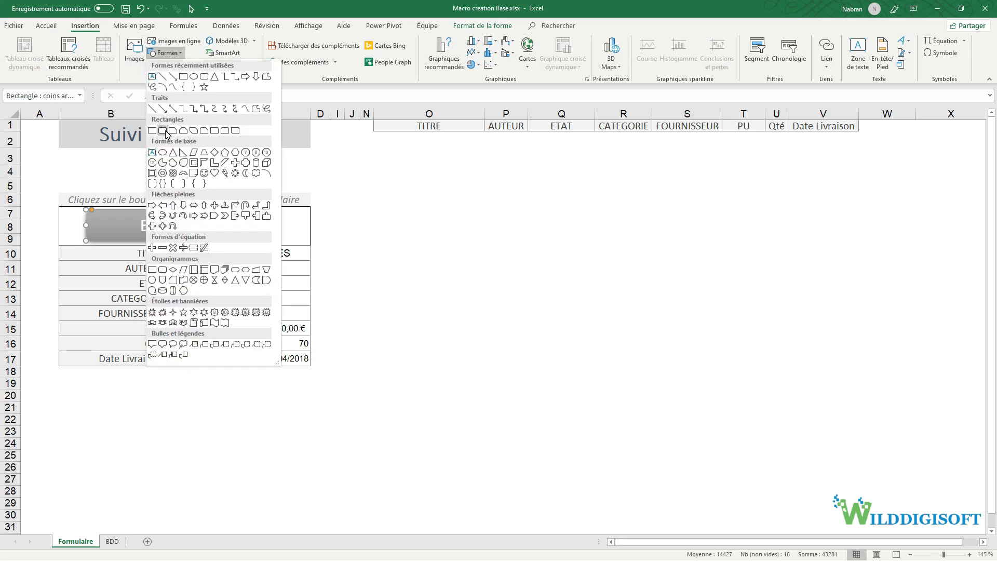
click(166, 132)
drag(399, 307, 515, 337)
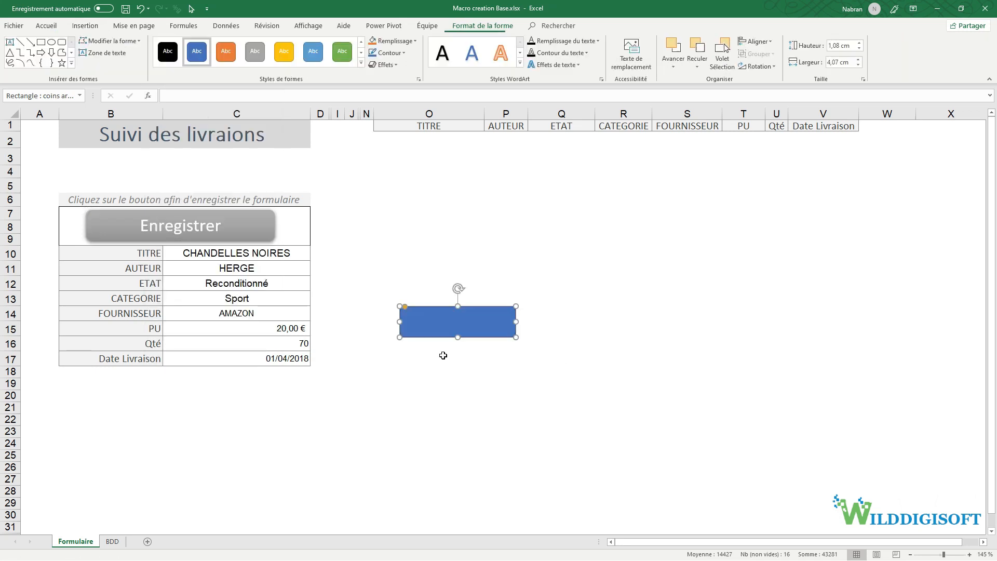
right_click(438, 325)
click(477, 383)
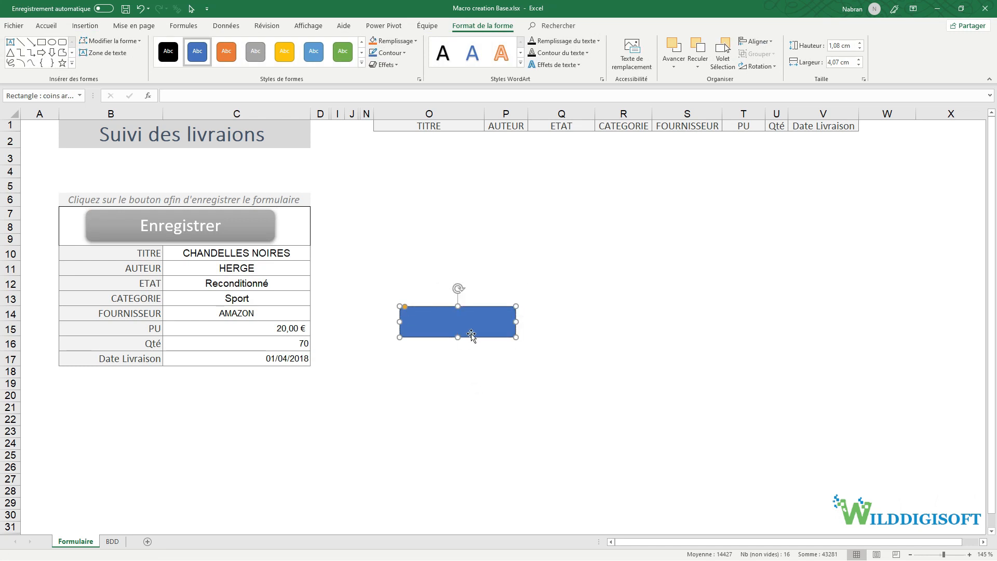
key(Delete)
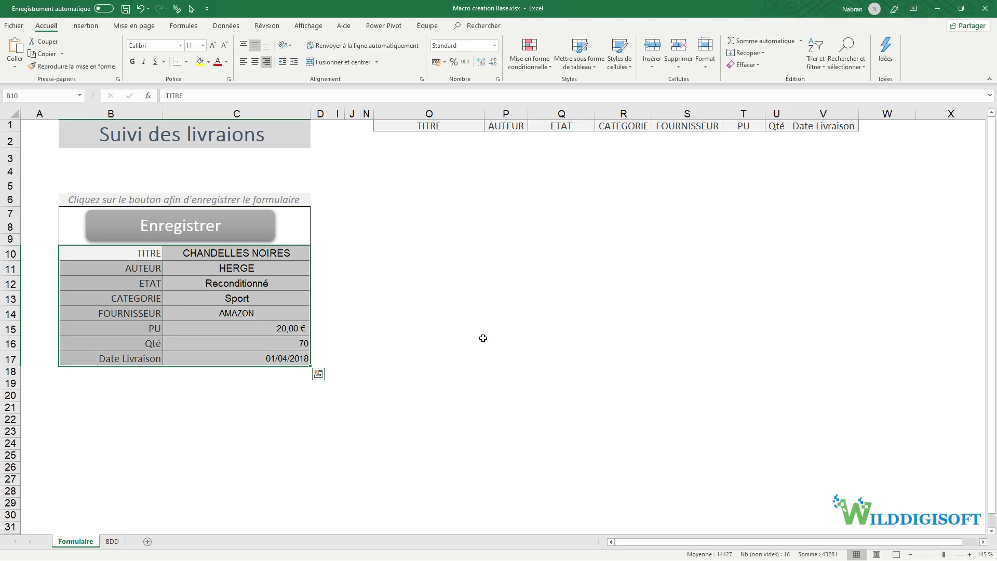
- Select the form B10:C17, the O1:V1 header row and the empty rows below
click(142, 256)
drag(142, 266, 263, 356)
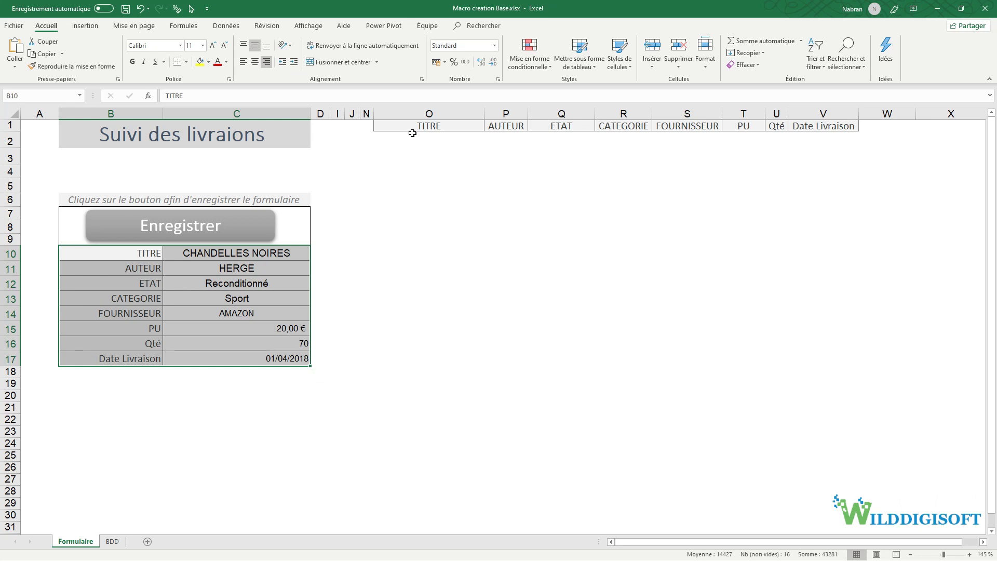
drag(414, 128, 813, 143)
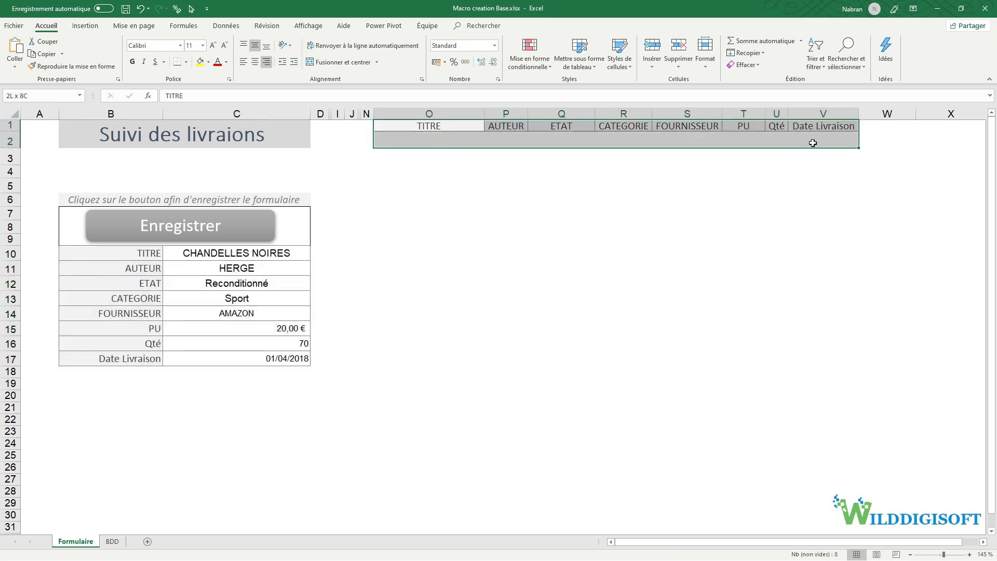
drag(457, 127, 819, 130)
drag(454, 145, 802, 237)
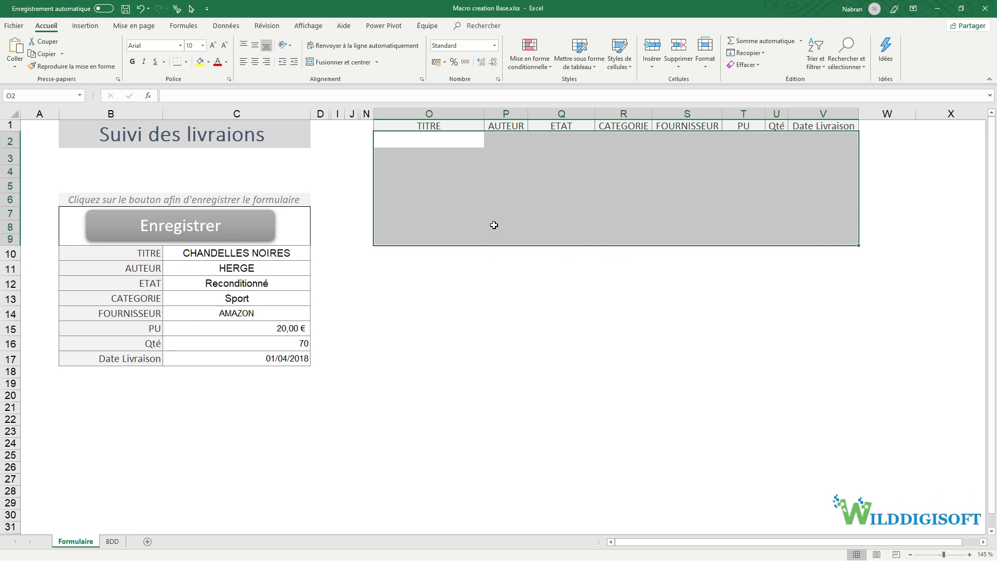
click(319, 311)
- Copy the form labels B10:B17 and paste them transposed across row 3 from O3
drag(130, 253, 254, 358)
click(133, 252)
drag(133, 252, 126, 360)
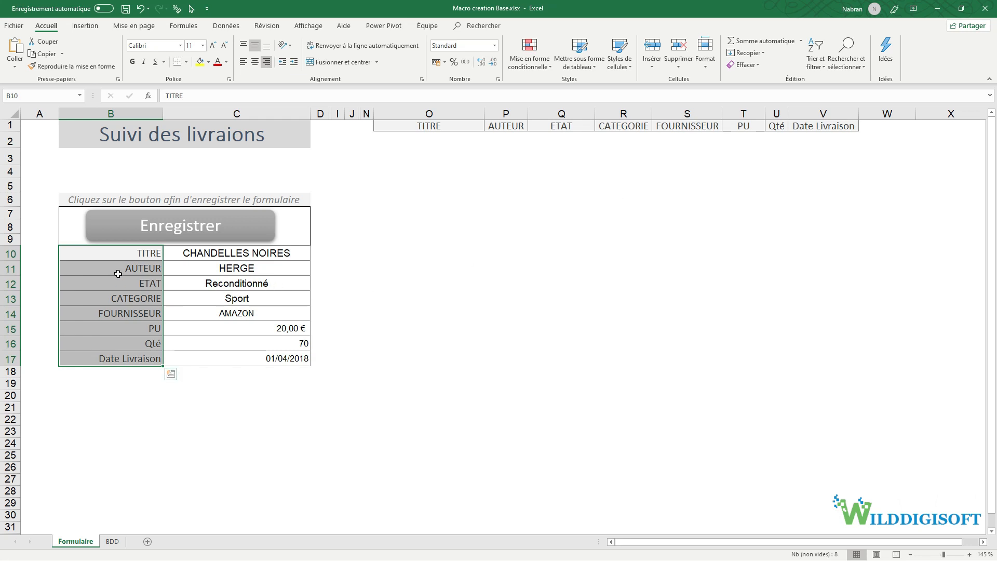
key(ctrl+c)
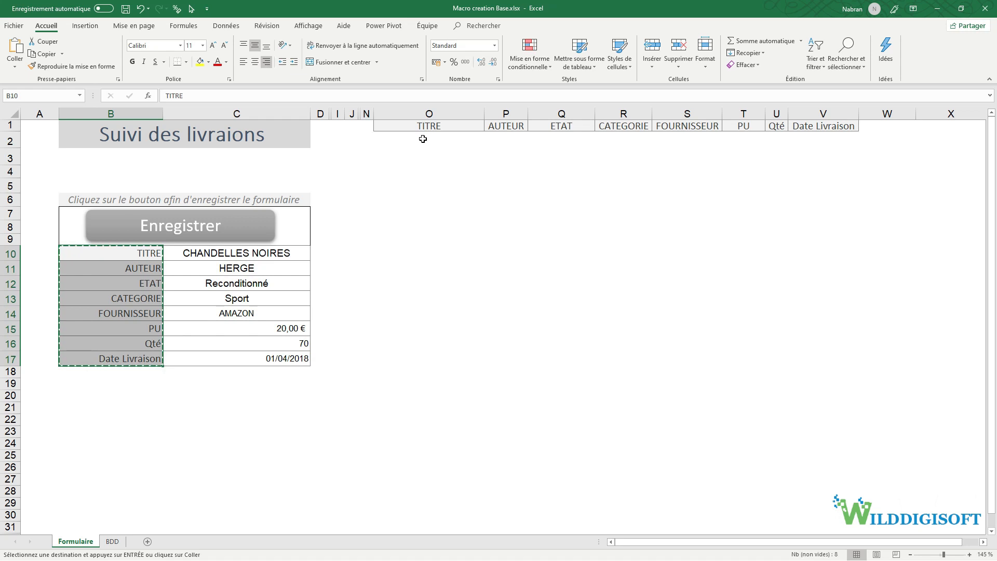
click(424, 160)
right_click(425, 161)
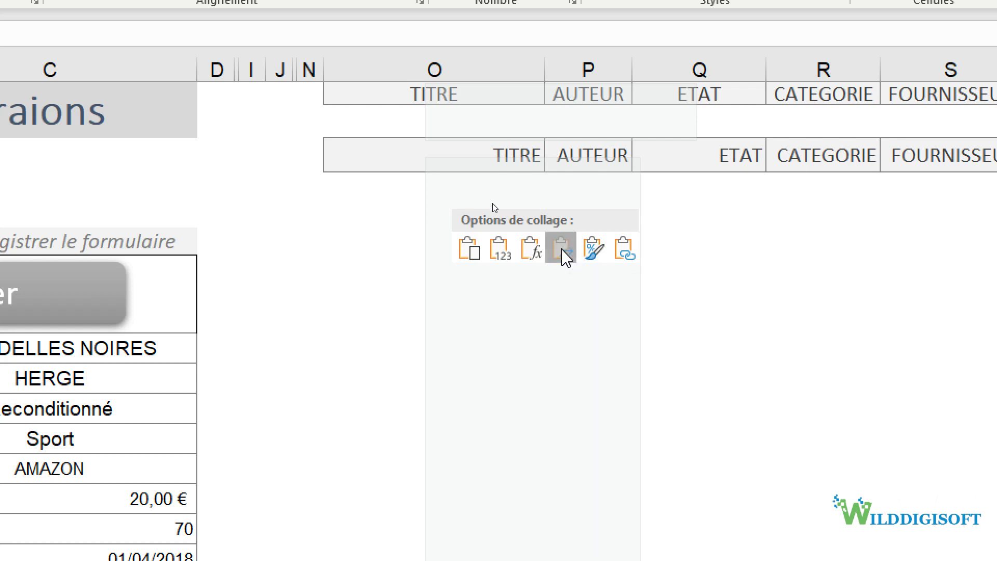
click(561, 248)
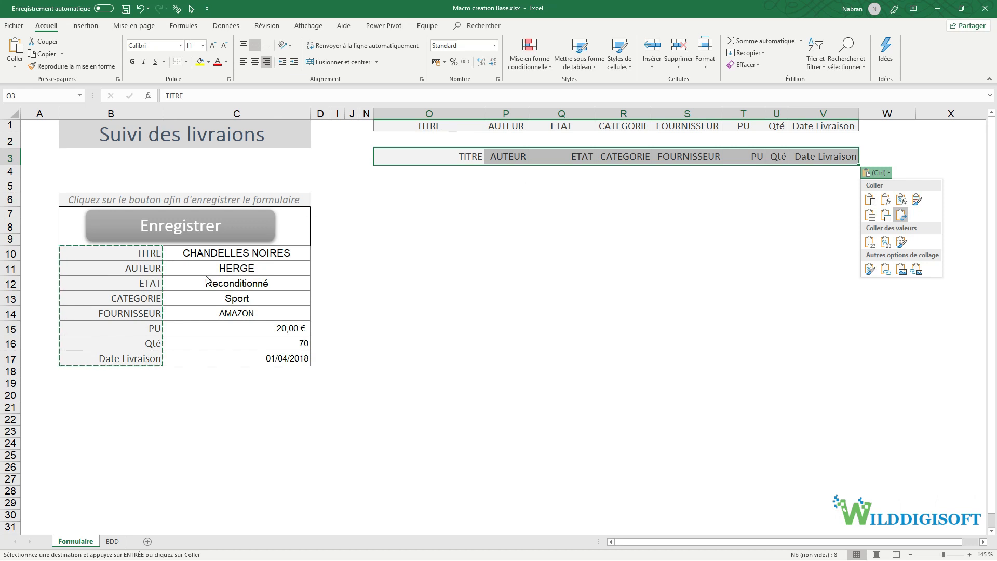
- Copy the form values C10:C17 and paste them transposed across row 4 from O4
drag(232, 258, 227, 356)
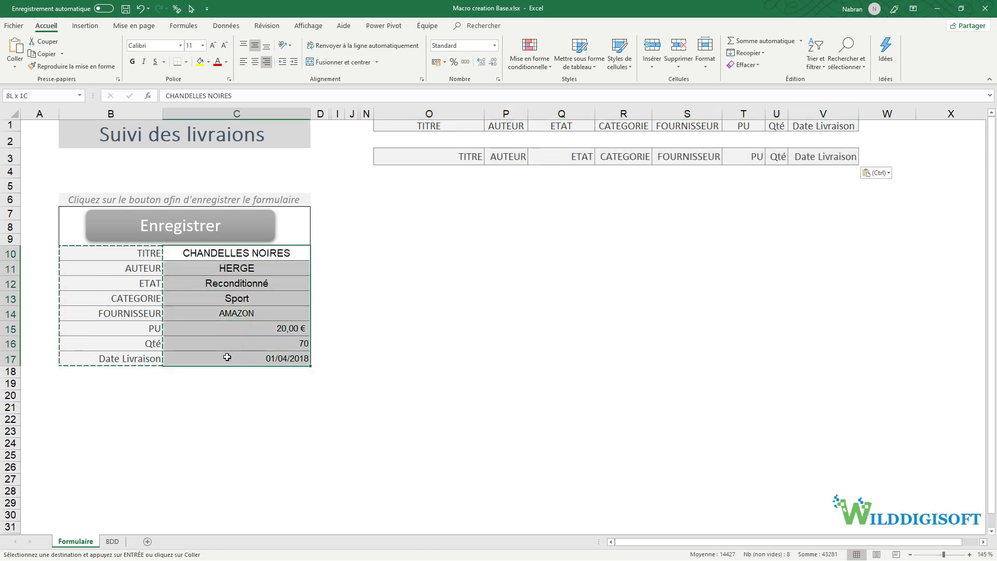
key(ctrl+c)
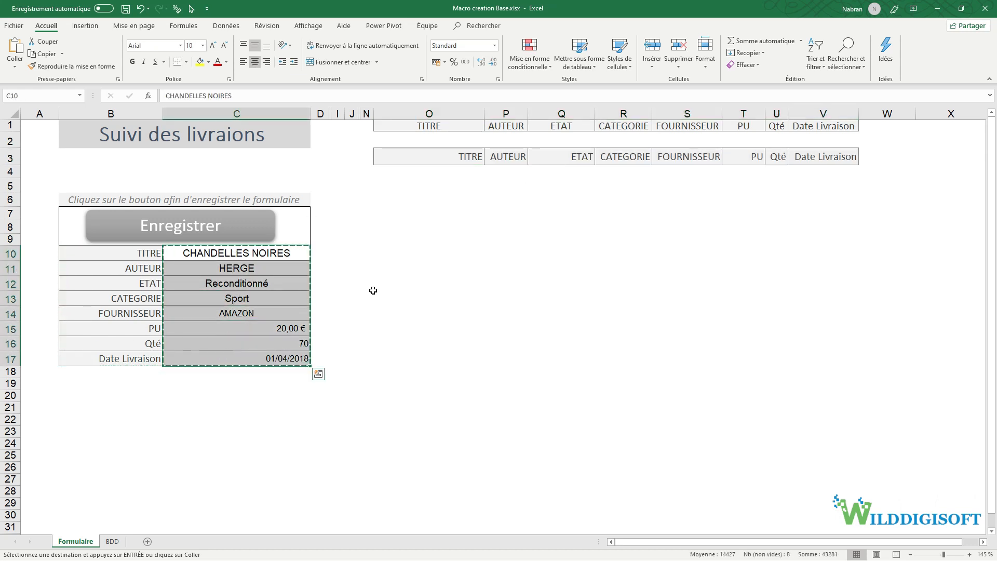
click(412, 170)
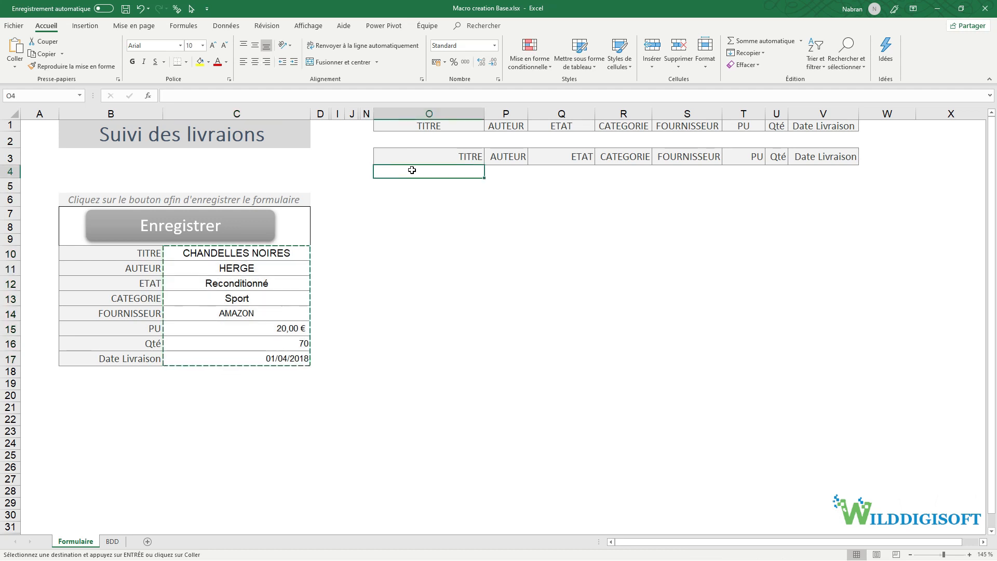
right_click(411, 171)
click(481, 216)
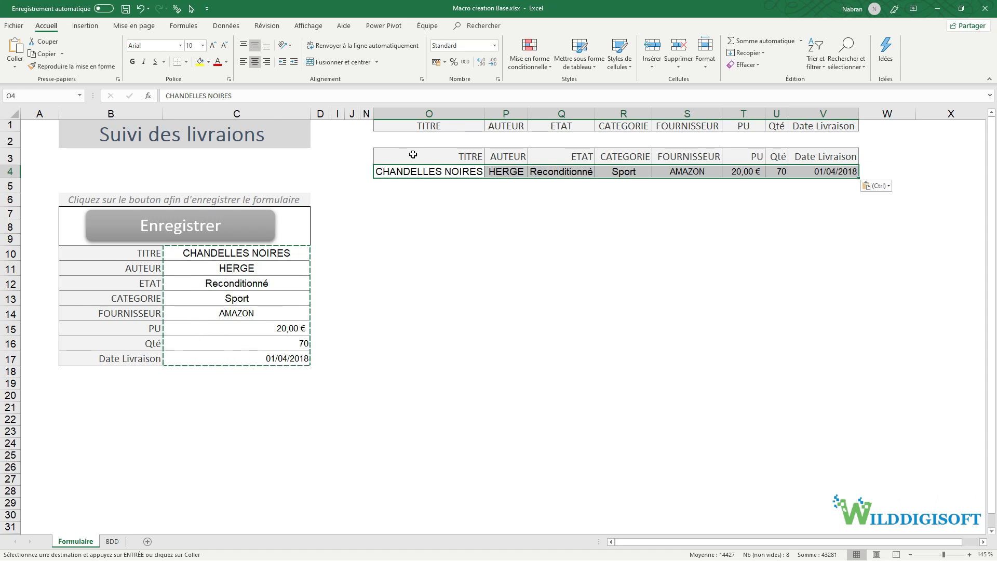
- Clear all the test content from O3:V5 with Effacer tout
drag(413, 154, 831, 188)
click(753, 65)
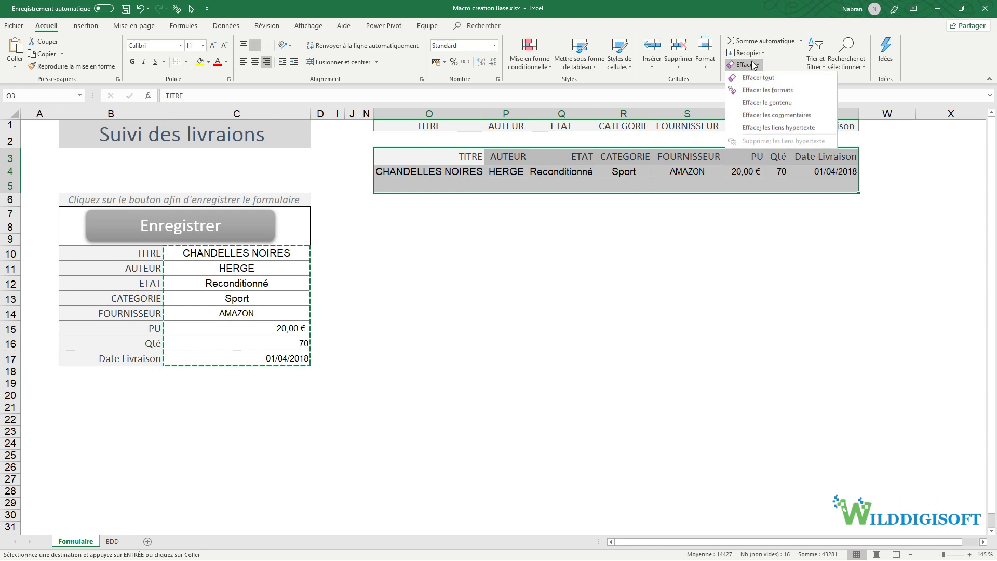
click(749, 78)
drag(439, 142, 814, 154)
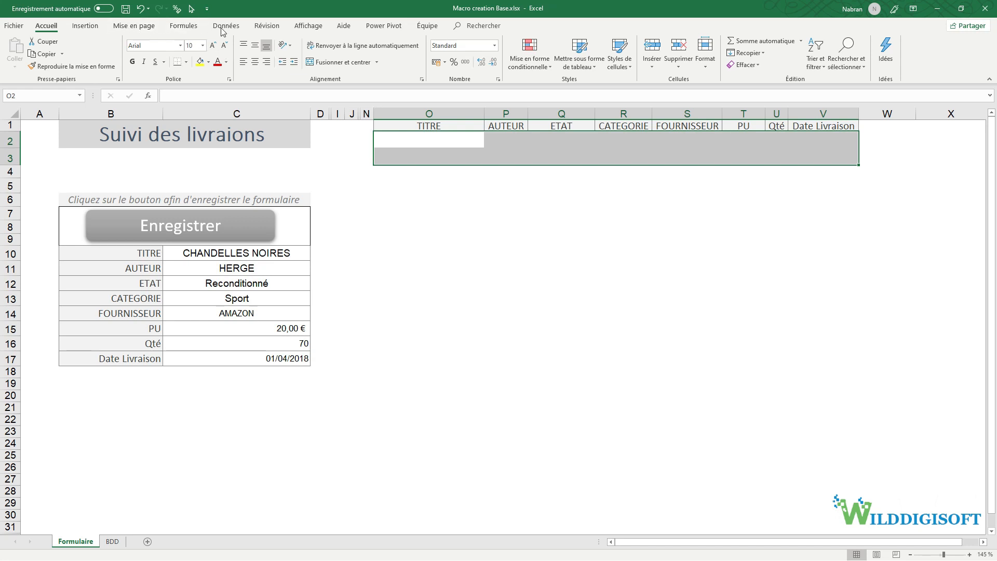
- List macros with Macros dans set to Ce classeur to confirm none exist yet
click(301, 28)
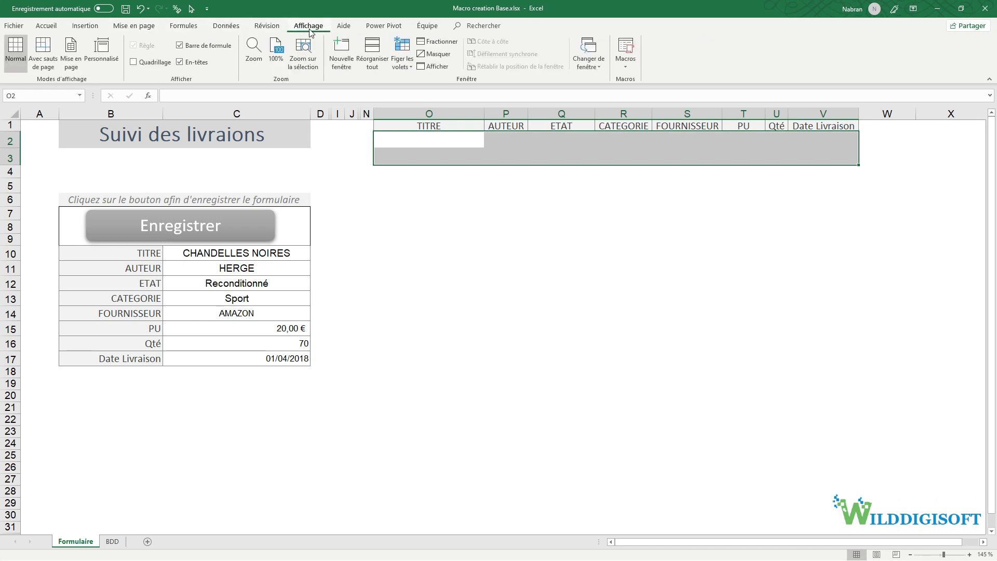
click(626, 60)
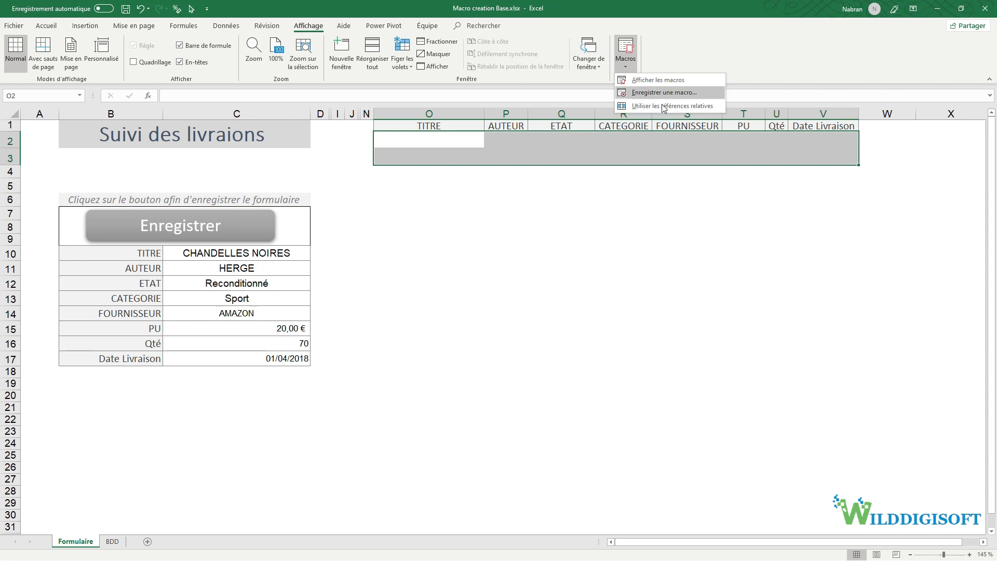
click(667, 82)
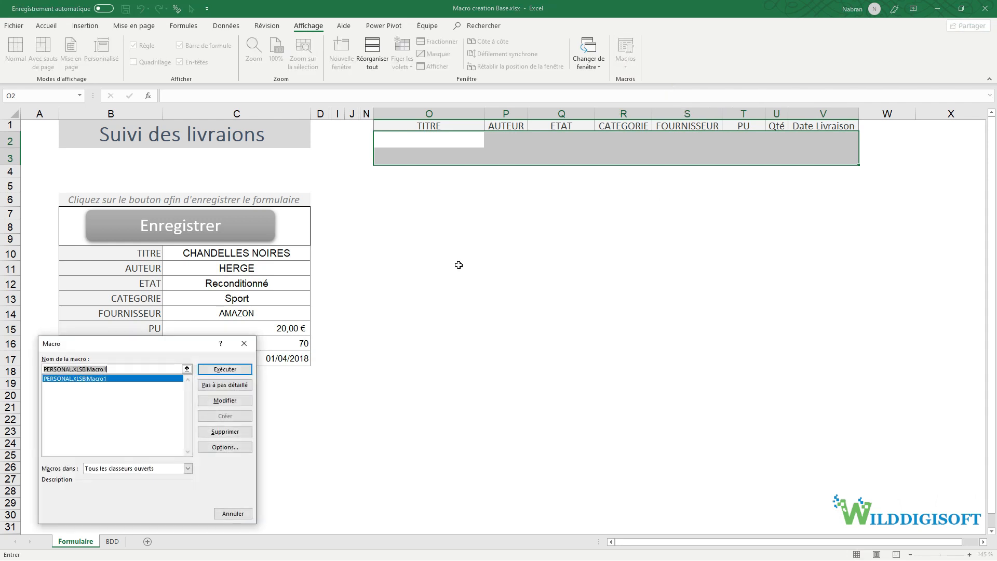
drag(146, 345, 597, 247)
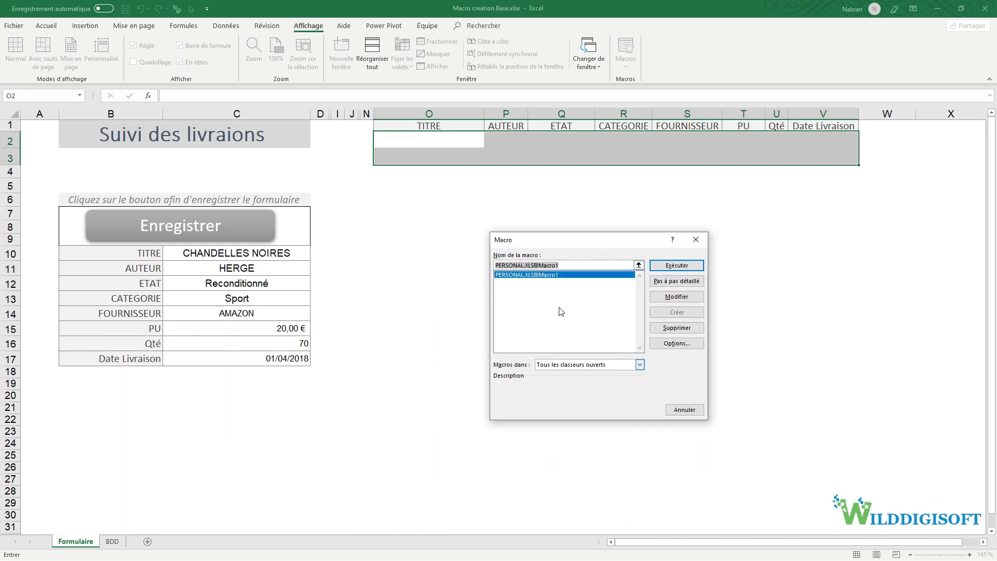
click(641, 365)
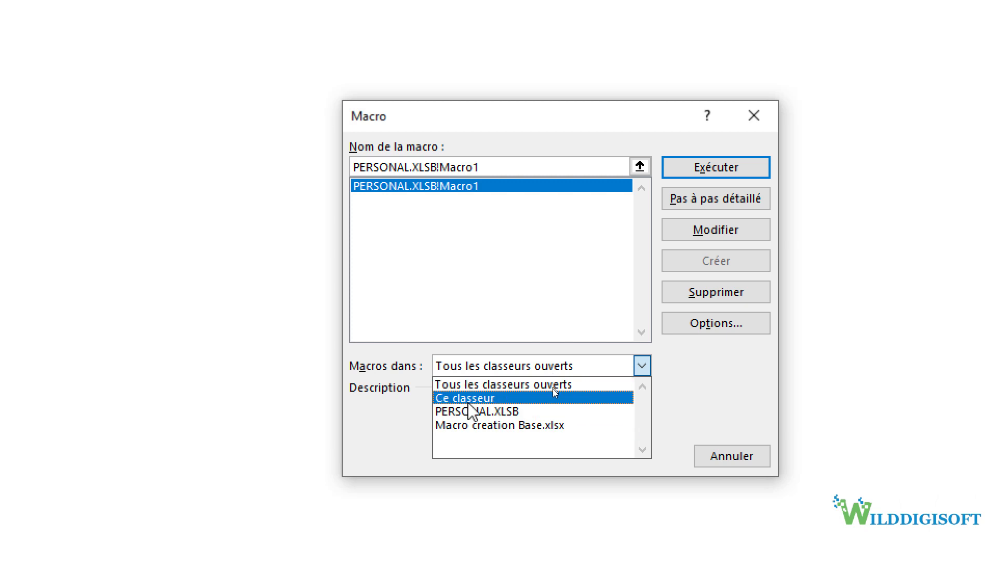
click(473, 399)
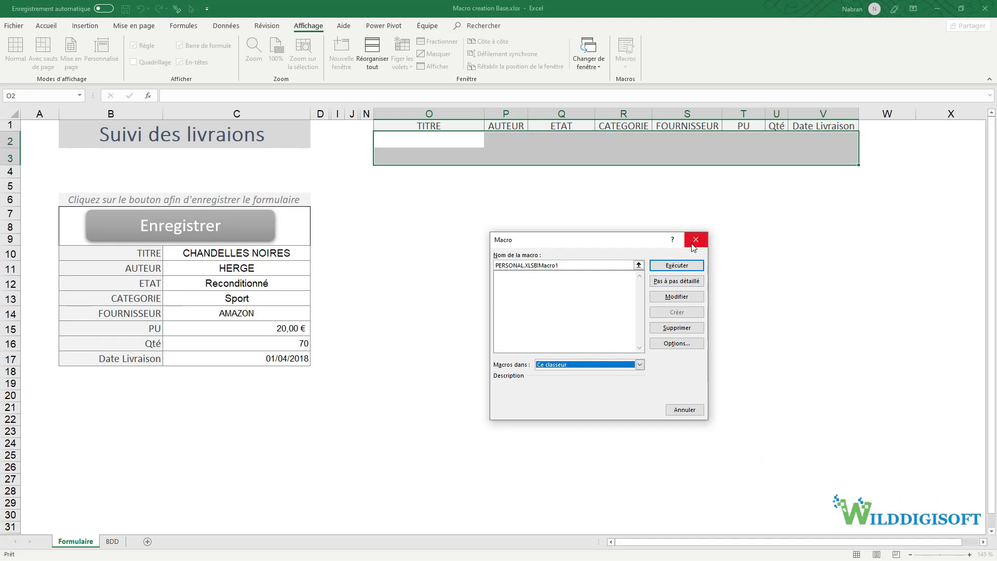
click(692, 245)
click(628, 64)
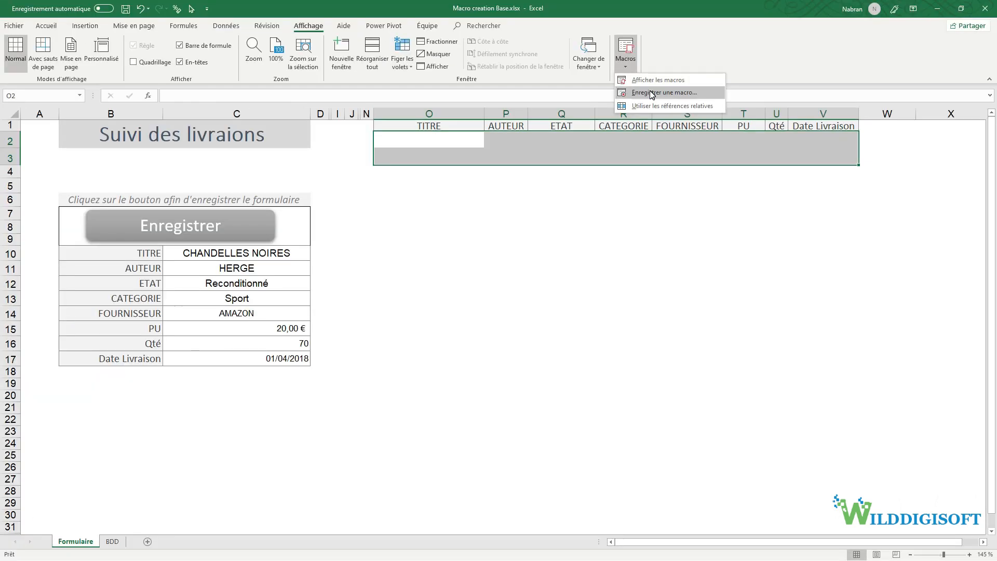
- In the Record Macro dialog, rename the default Macro2 to Macro_Test
click(675, 127)
click(566, 284)
drag(552, 283, 510, 287)
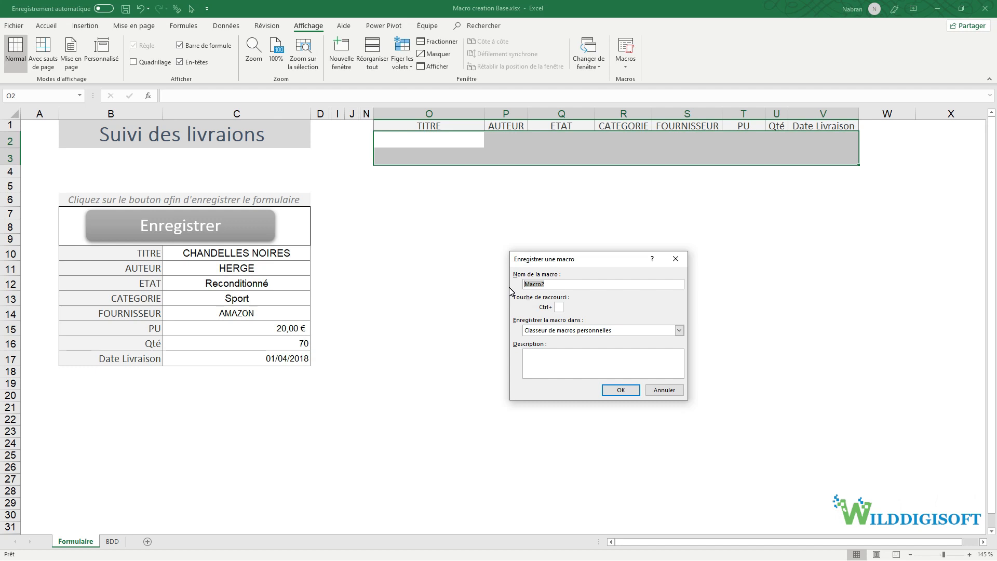
key(Right)
text(_tes)
key(BackSpace)
key(BackSpace)
key(BackSpace)
key(BackSpace)
key(BackSpace)
key(BackSpace)
key(BackSpace)
key(BackSpace)
text(Macro)
click(638, 331)
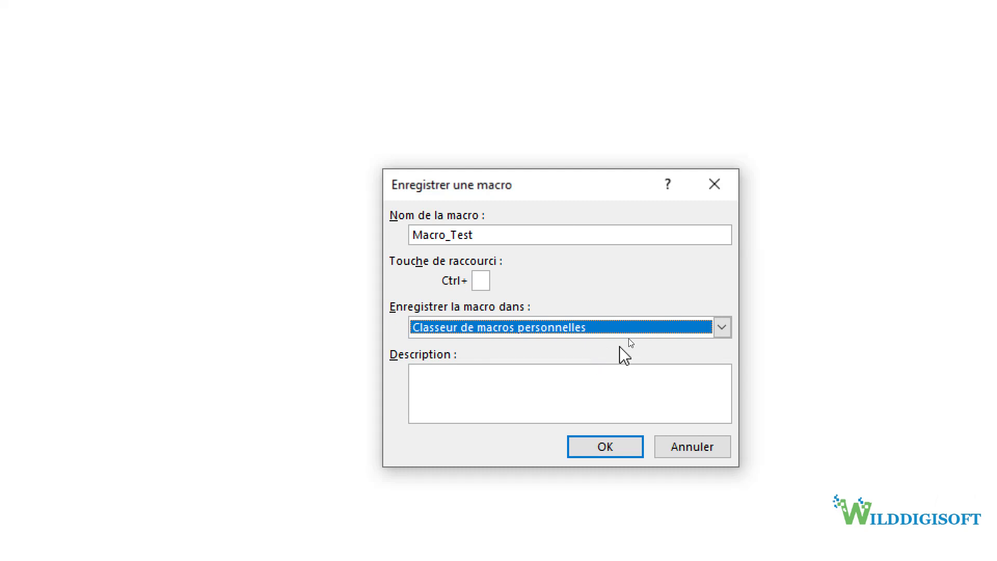
- Set Macro_Test to be stored in Ce classeur and start recording
click(630, 335)
click(551, 374)
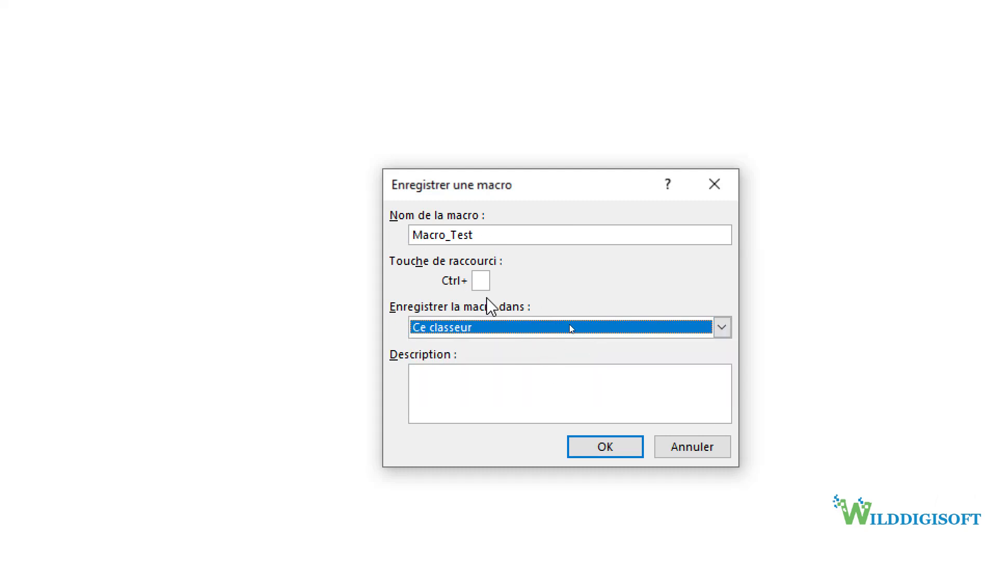
click(596, 452)
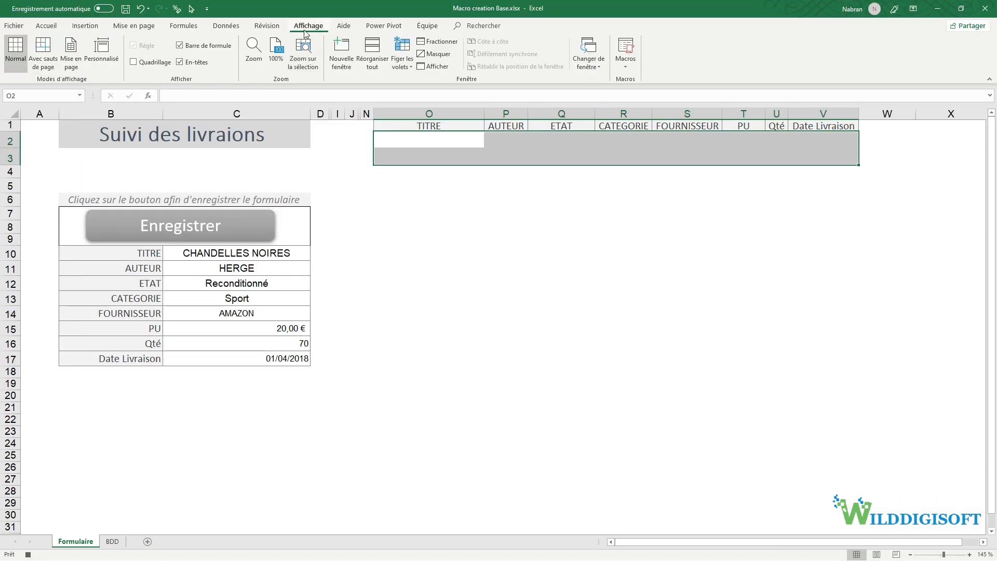
- Enter test in O2, give it yellow fill and red text, then stop recording
click(629, 69)
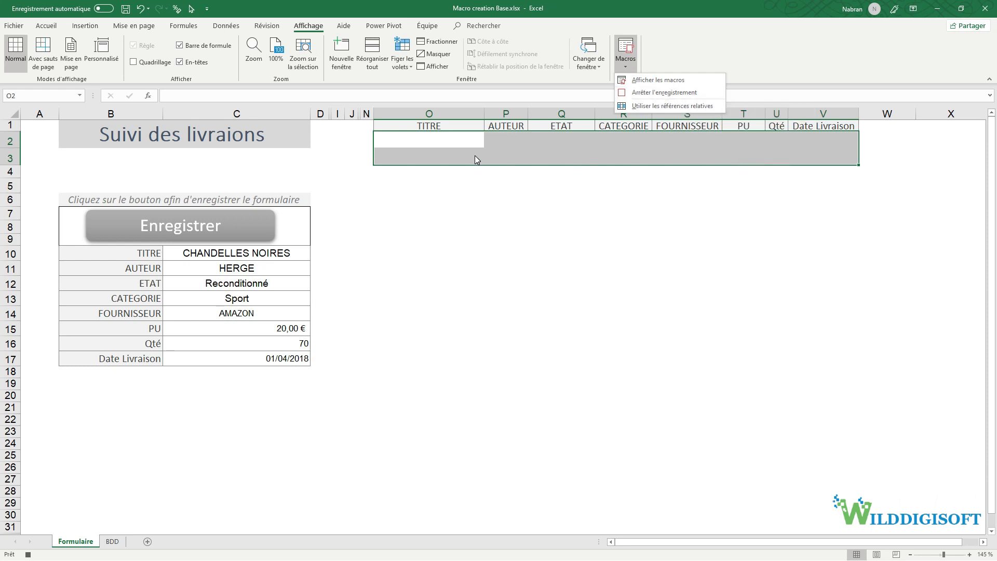
click(450, 144)
click(450, 143)
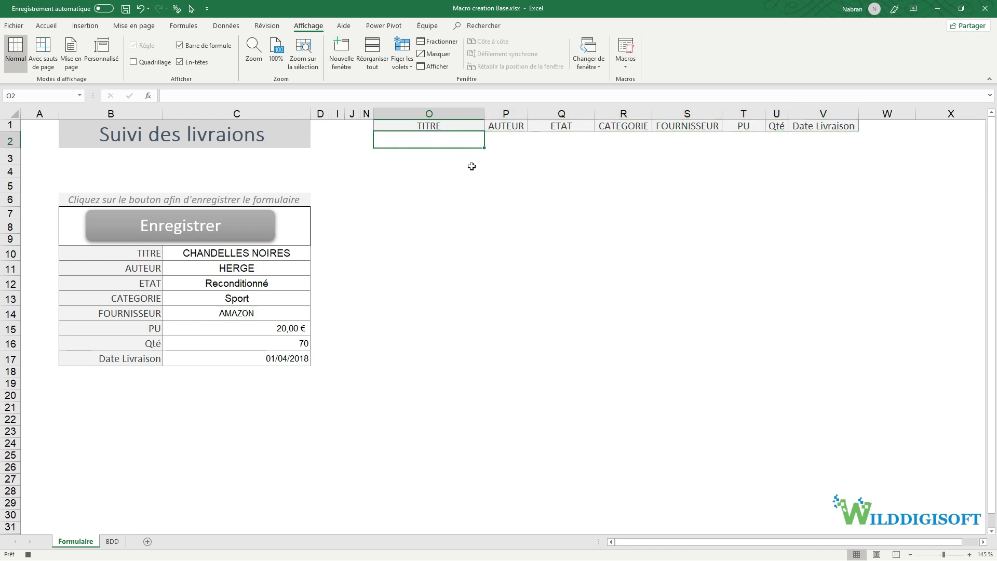
text(test)
key(Return)
click(472, 137)
click(46, 26)
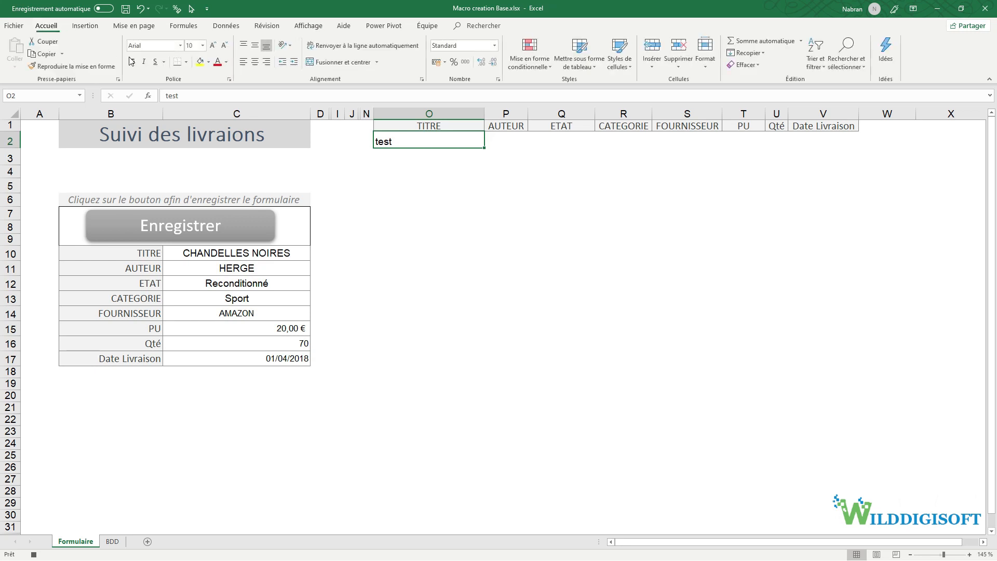
click(199, 62)
click(218, 61)
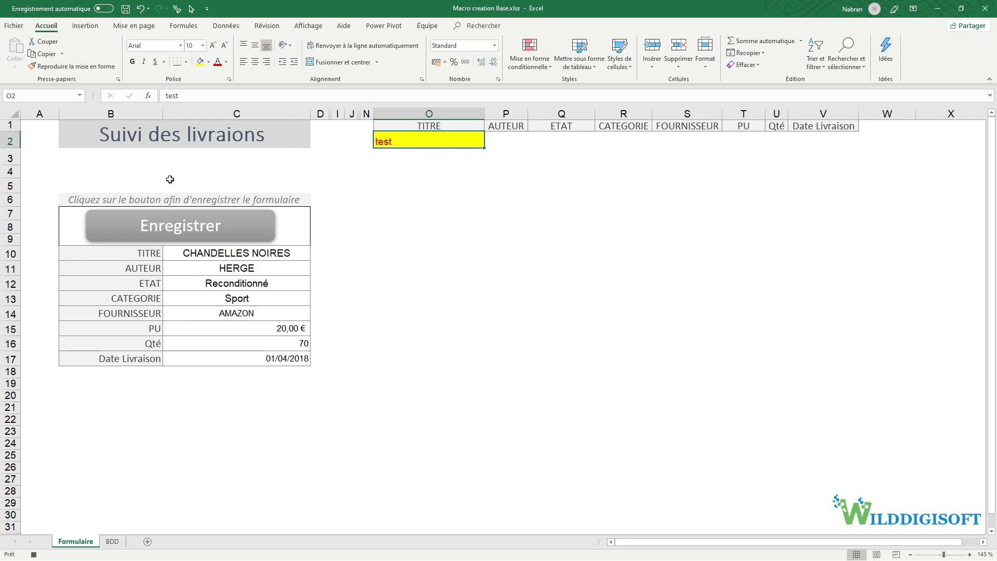
click(34, 554)
- Clear O2 completely with Effacer tout
click(759, 65)
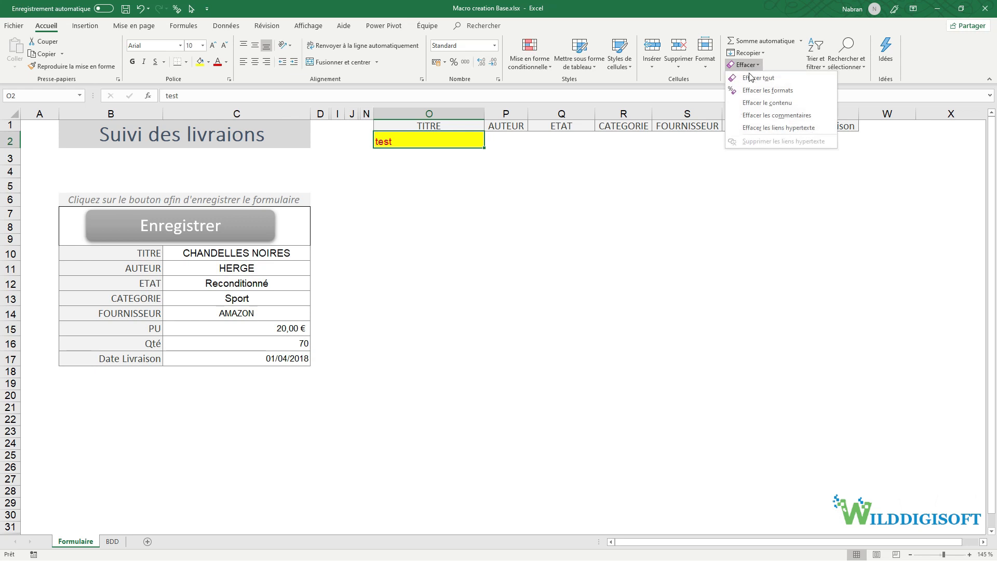
click(751, 80)
click(519, 201)
click(587, 345)
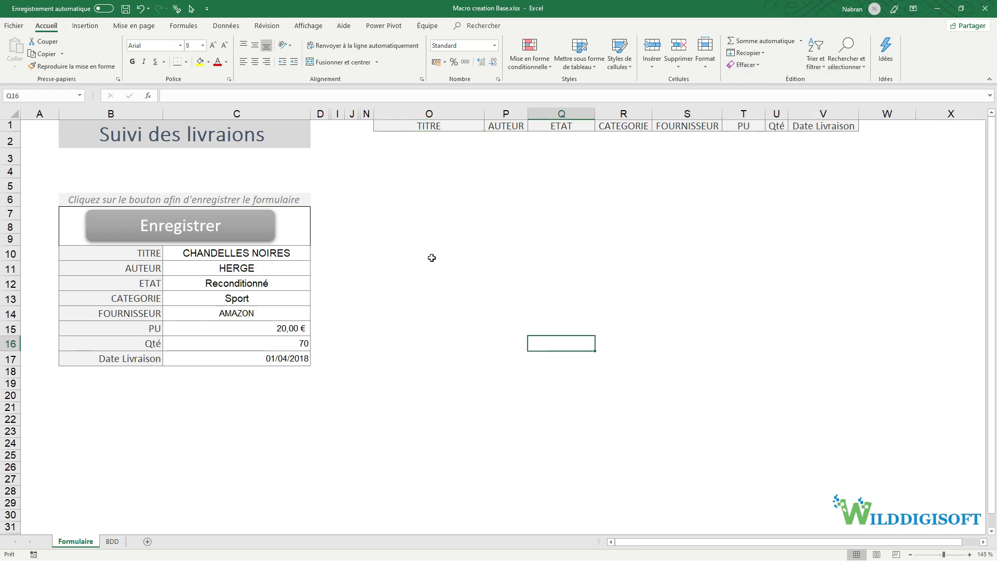
click(310, 27)
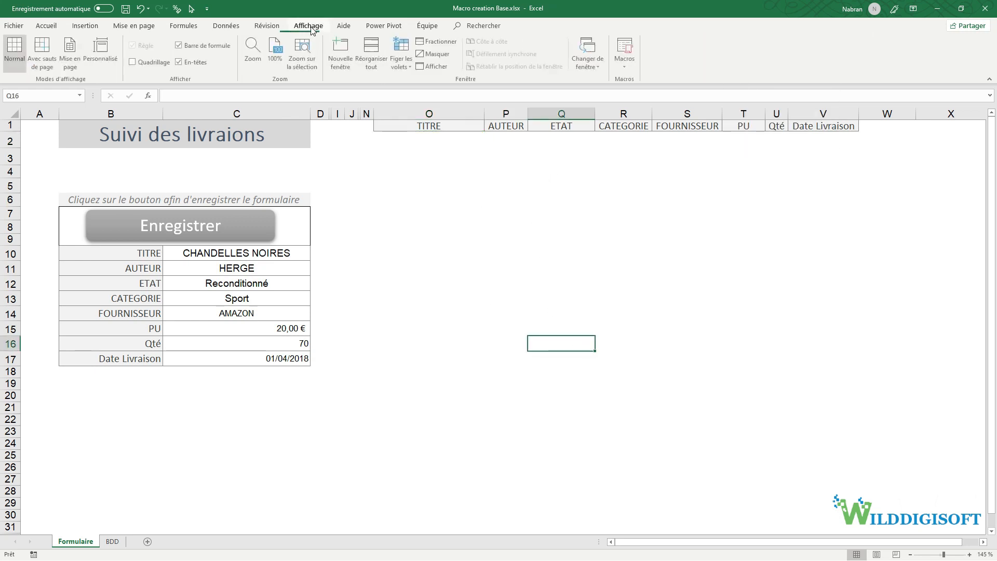
- Run Macro_Test from Afficher les macros to recreate the red 'test' on yellow in O2
click(626, 57)
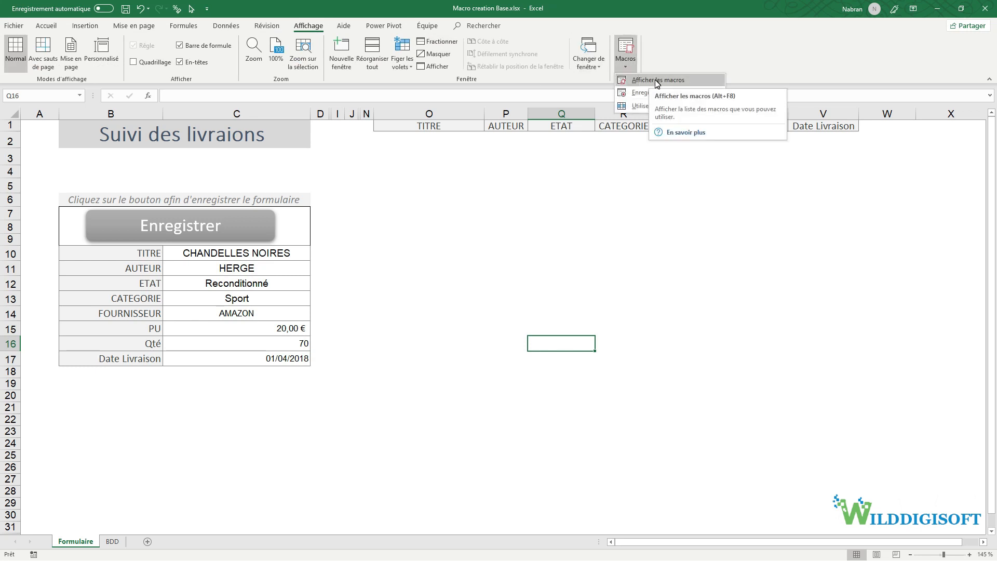
click(635, 48)
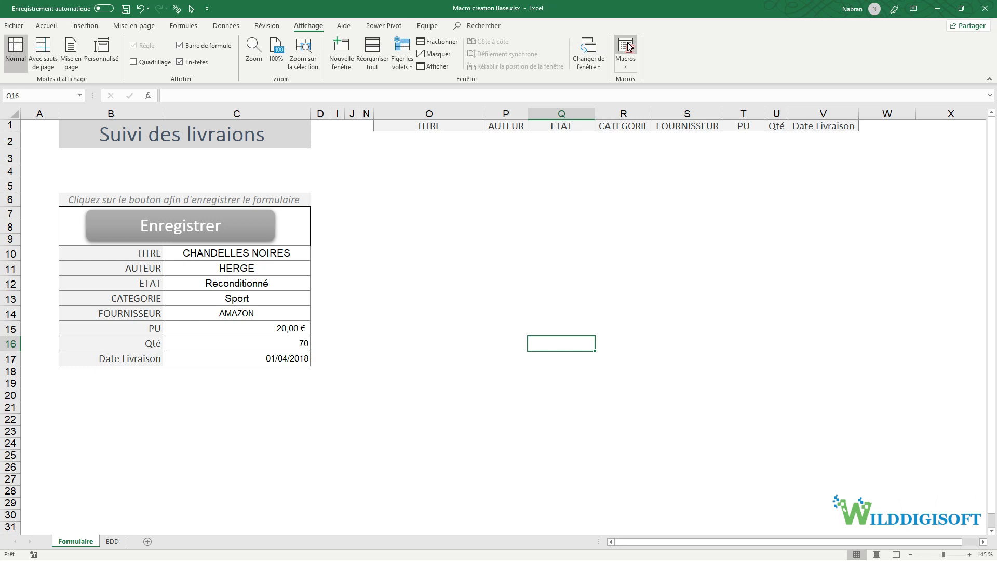
click(633, 50)
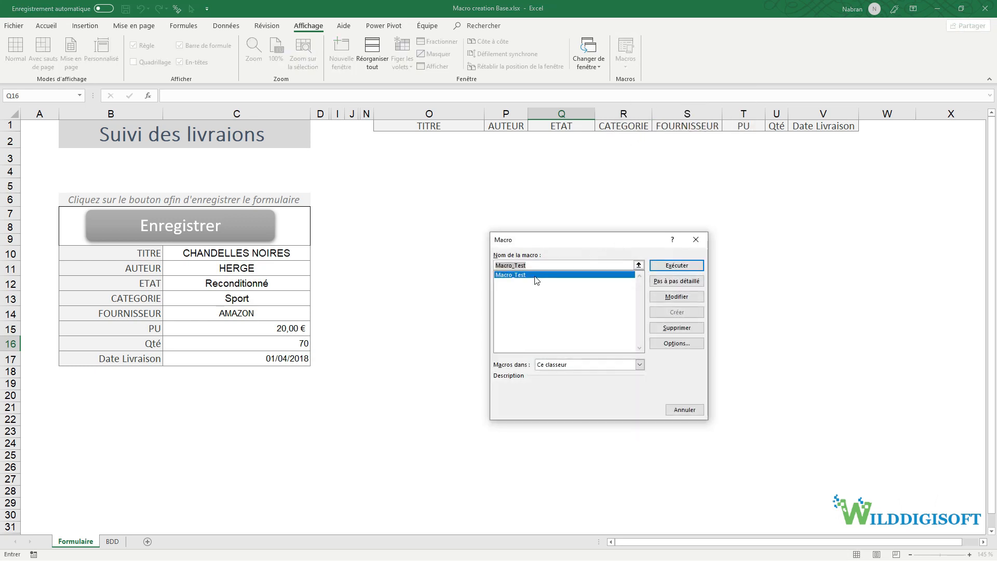
click(521, 275)
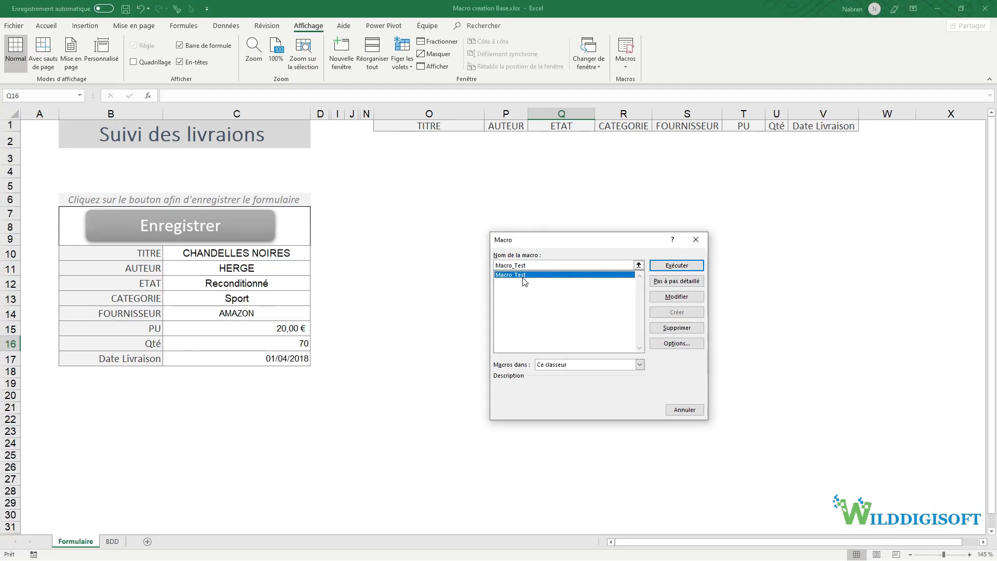
click(809, 256)
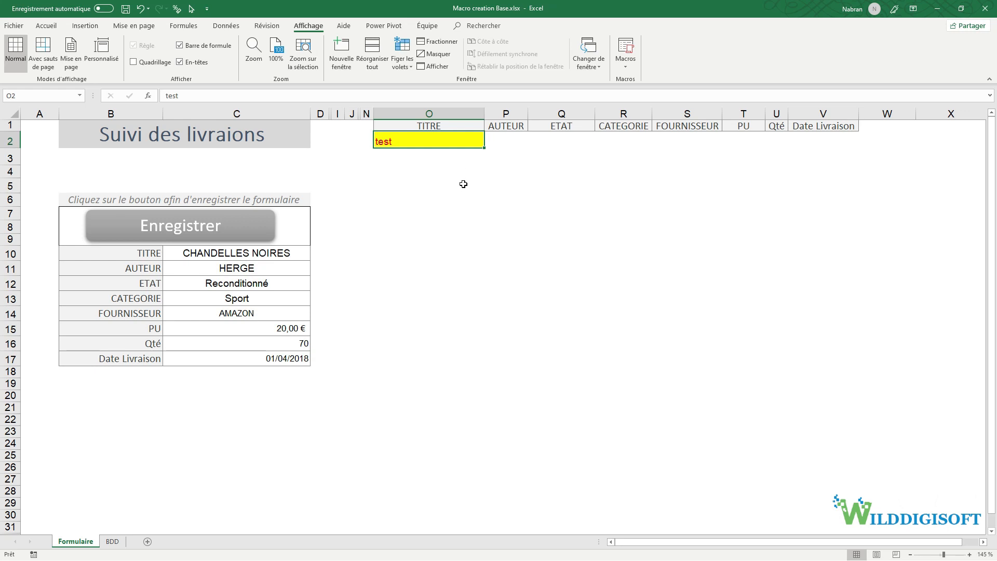
click(405, 112)
click(501, 213)
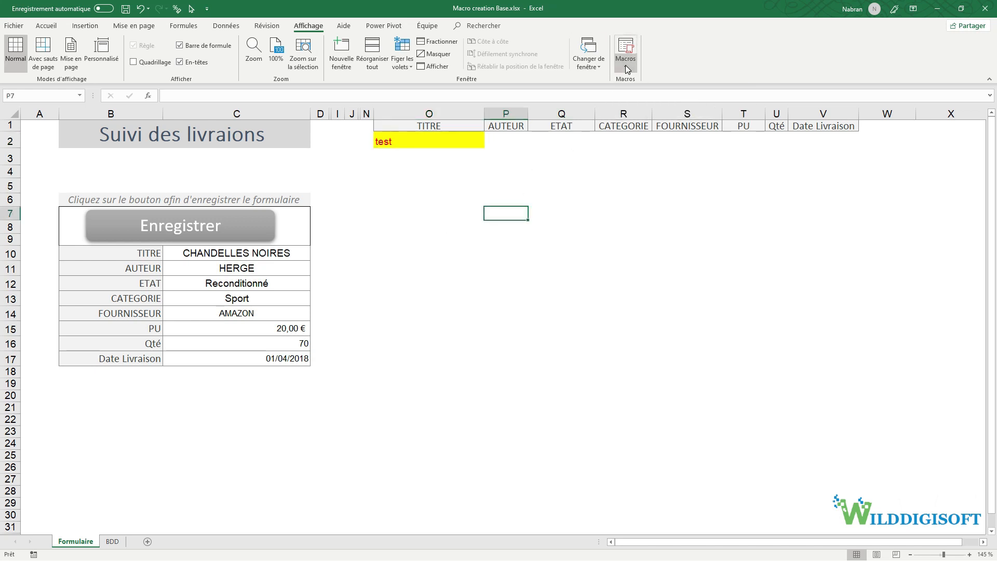
click(626, 66)
- Cancel the new recording and turn on Utiliser les références relatives
click(631, 93)
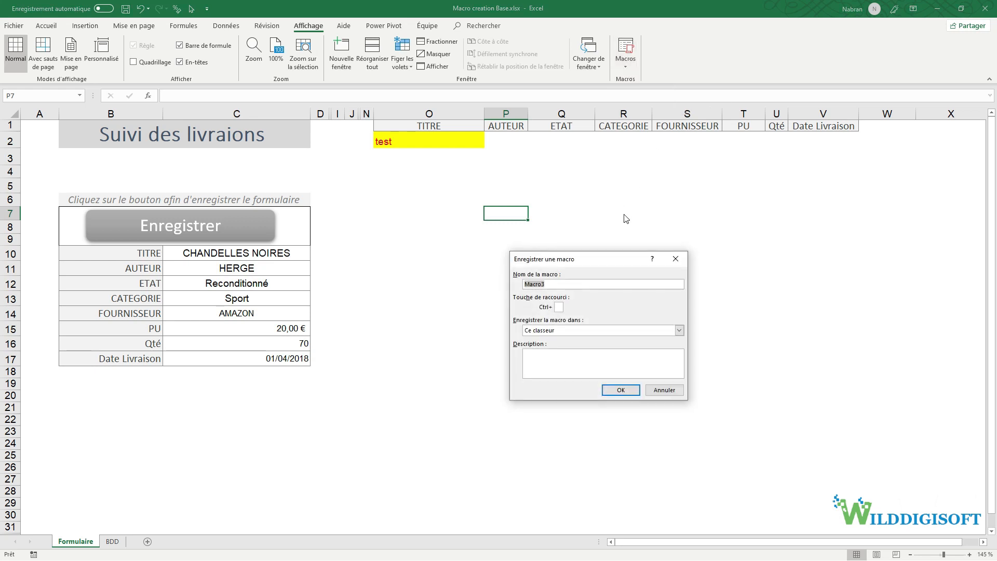
click(675, 258)
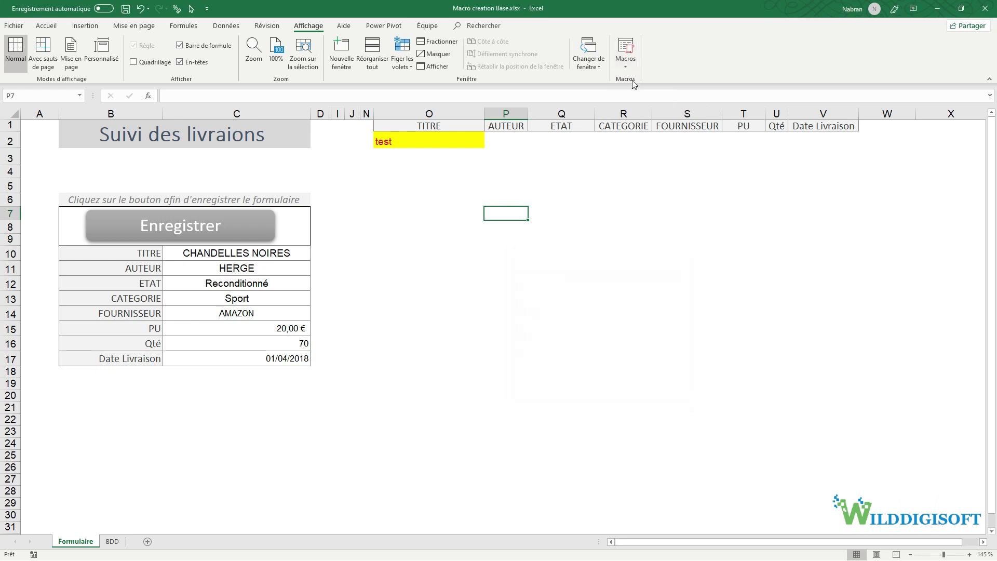
click(630, 65)
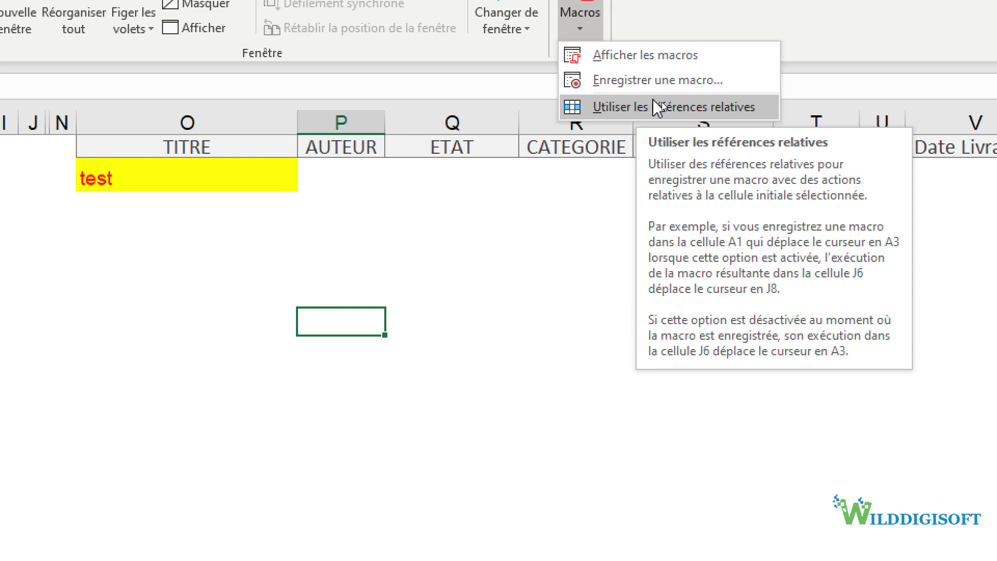
click(655, 106)
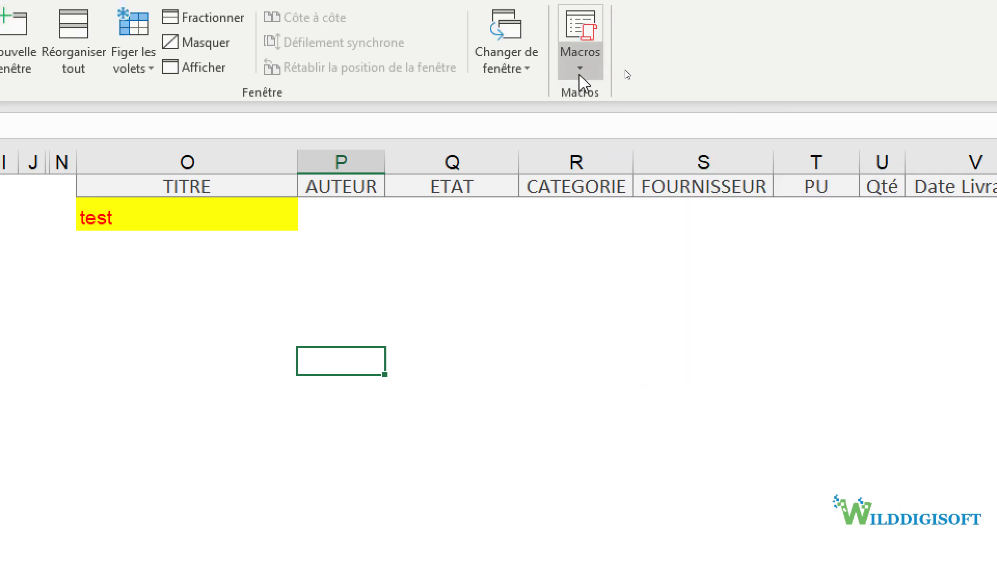
click(580, 36)
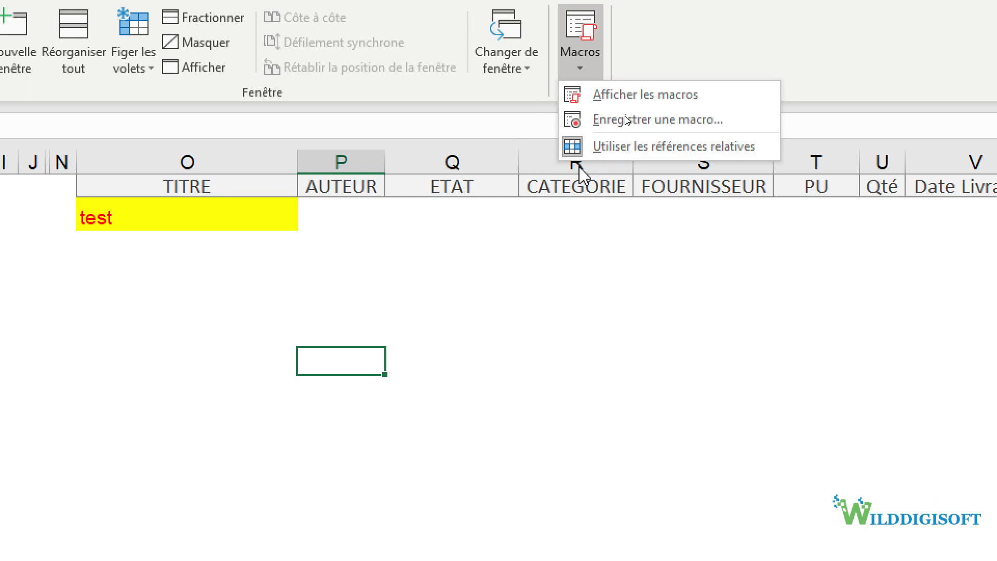
- Name the new macro Macro_test2, keep it in Ce classeur, and start recording
click(630, 125)
click(451, 499)
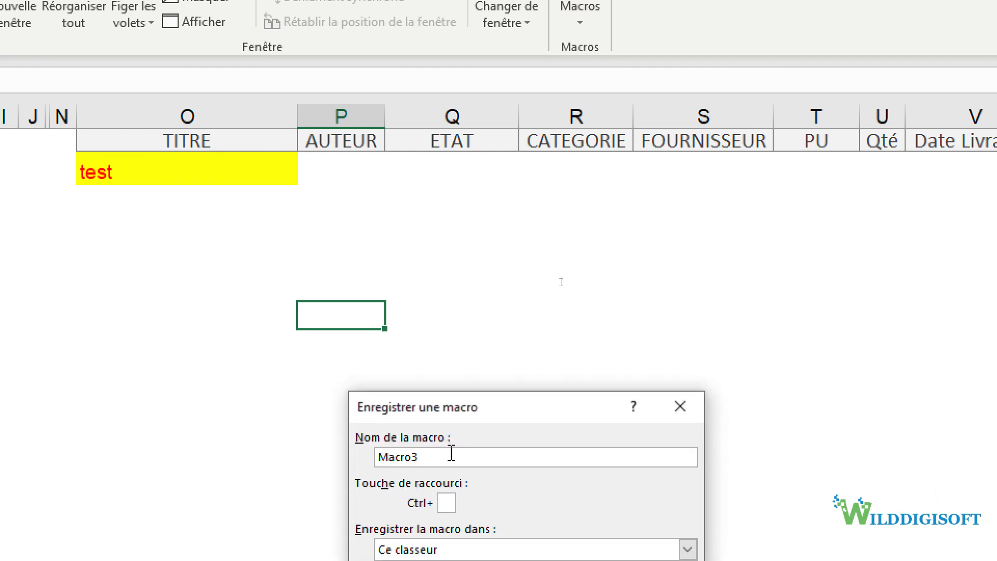
text(_test2)
drag(462, 422, 483, 254)
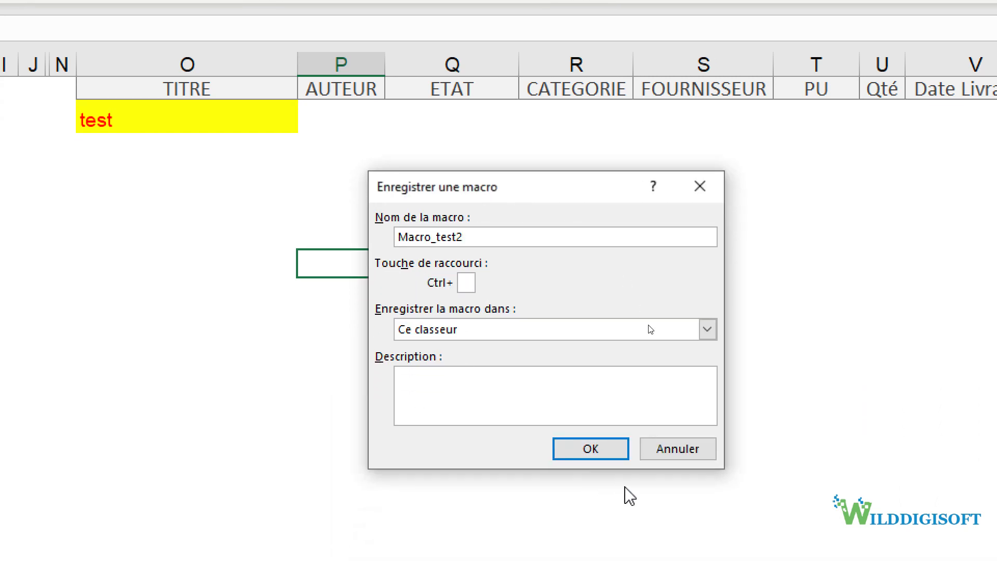
click(601, 451)
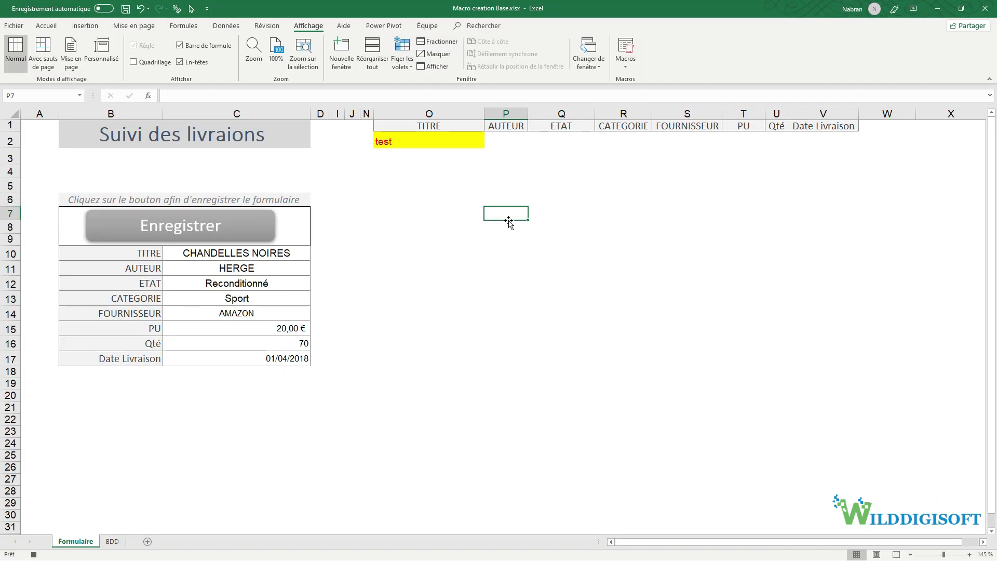
- Record test in P7 with yellow fill and red text, then stop recording
text(test)
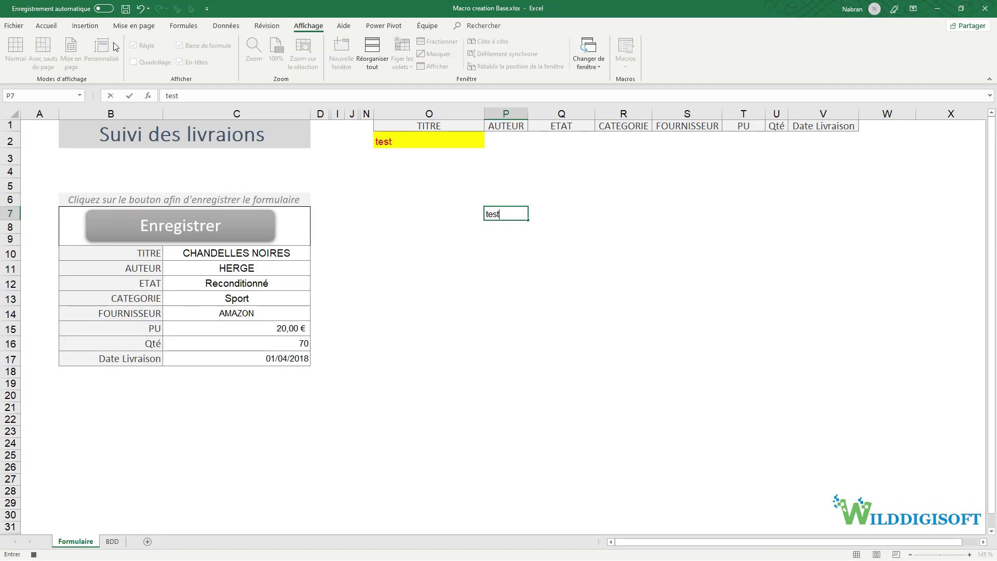
click(46, 25)
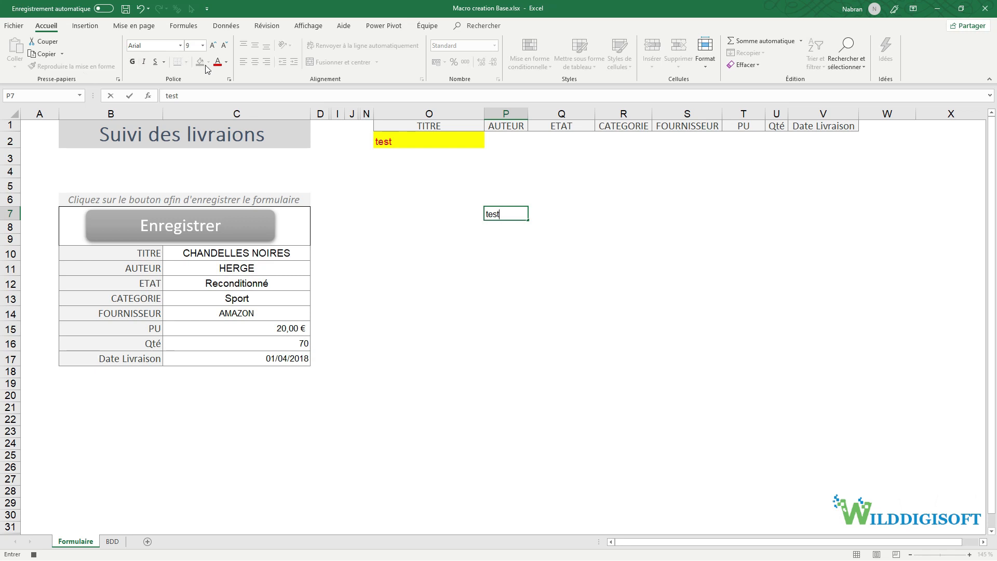
click(535, 227)
click(517, 214)
click(200, 62)
click(218, 62)
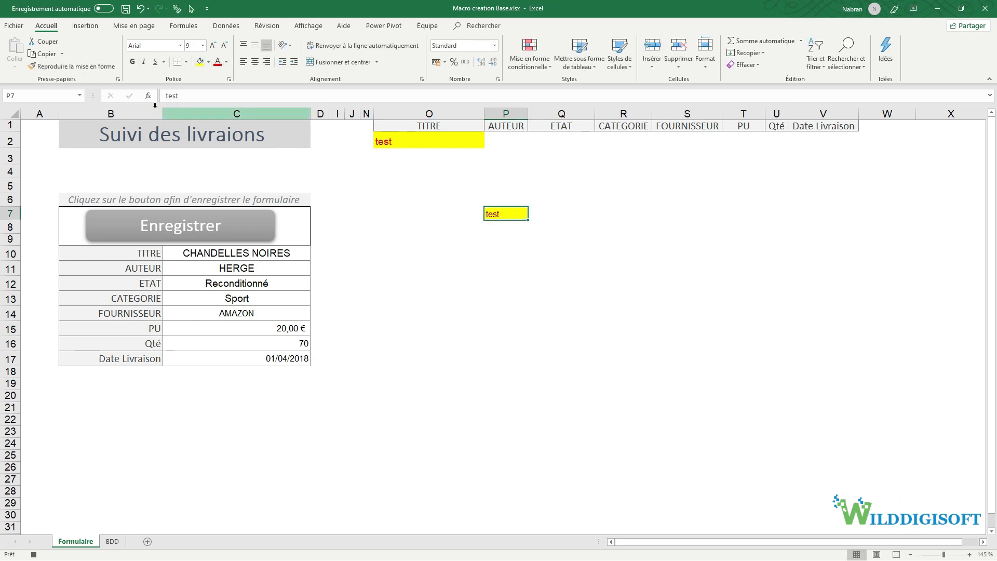
click(34, 554)
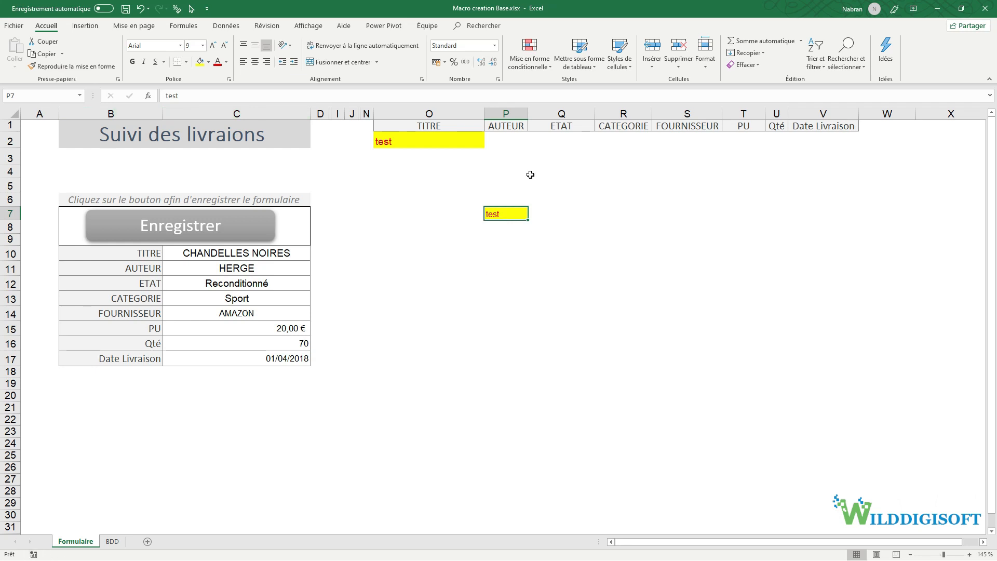
- Clear everything from O2:P7 with Effacer tout
drag(461, 145, 506, 213)
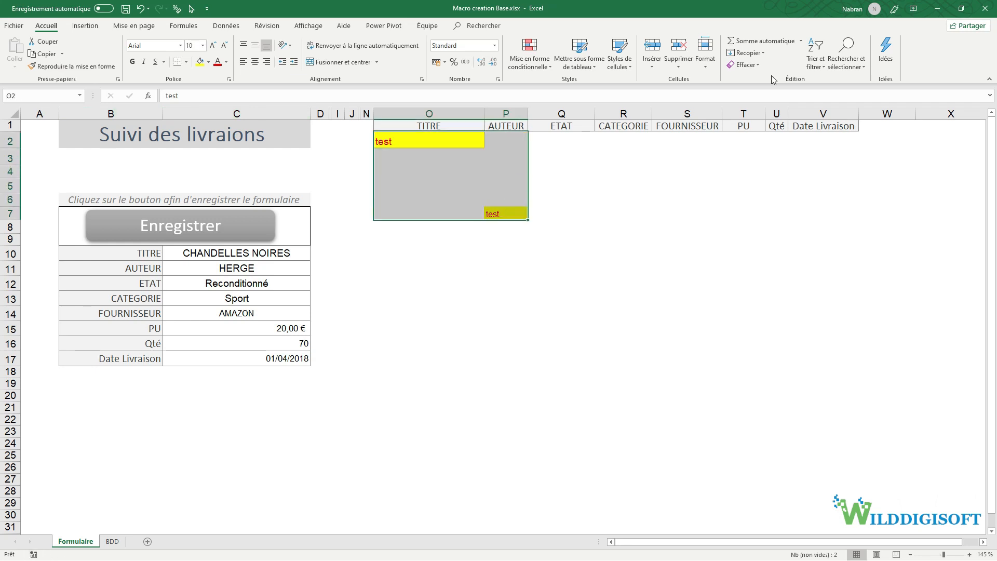
click(745, 65)
click(756, 78)
click(618, 227)
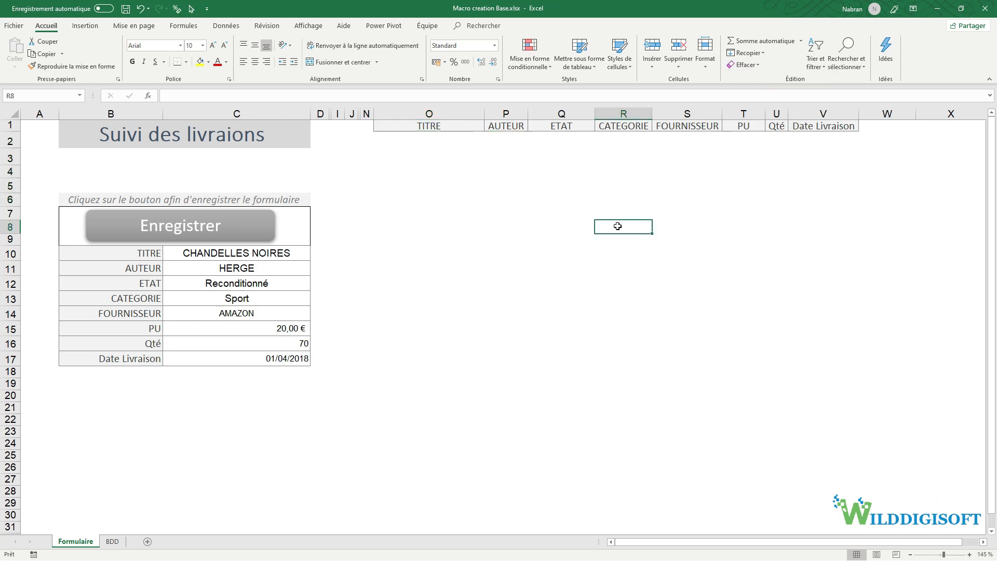
- Select O12 and run Macro_test2 from the macro list
click(315, 27)
click(470, 283)
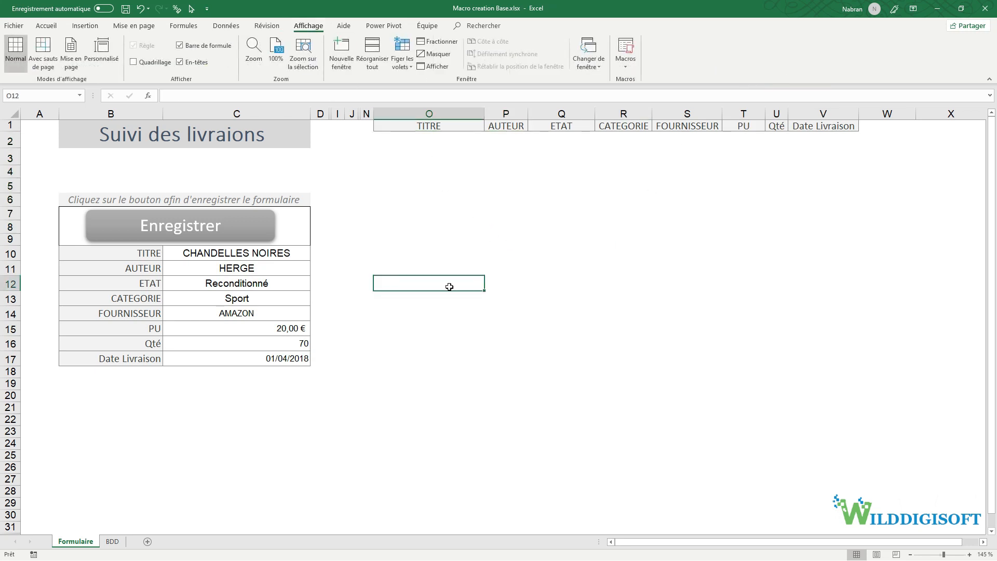
click(625, 57)
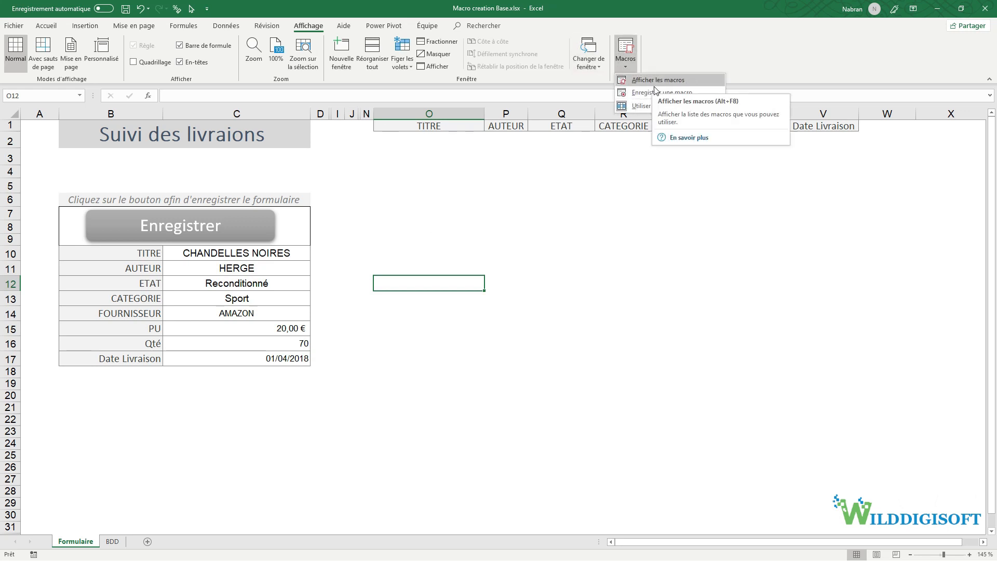
click(657, 79)
click(546, 198)
click(678, 182)
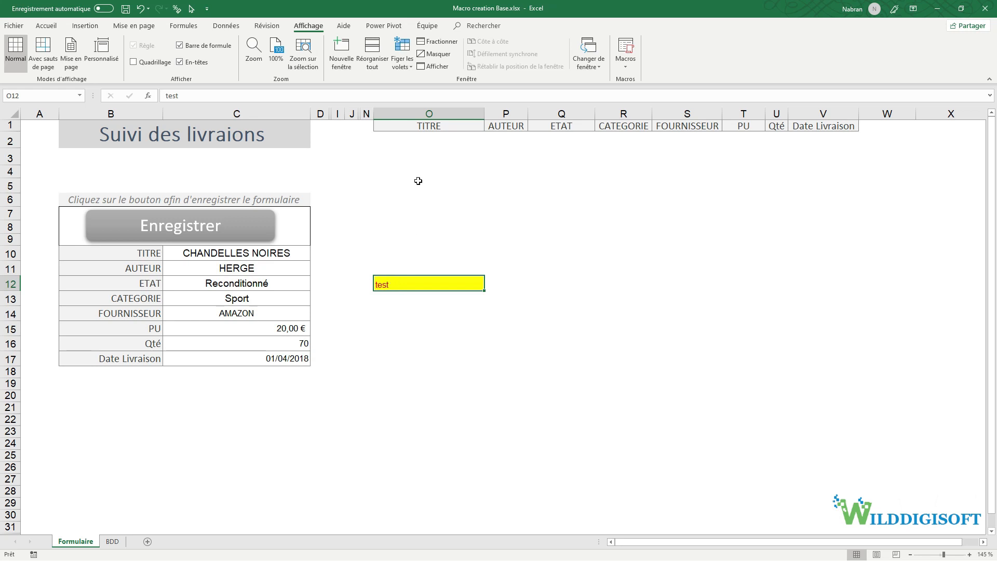
click(625, 62)
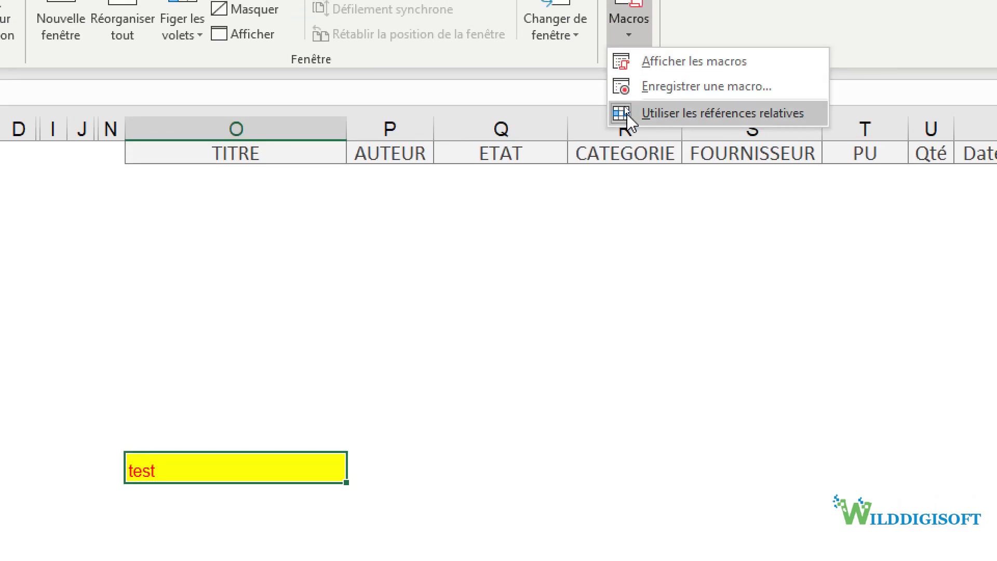
- Turn on relative references and rerun Macro_Test to put yellow test under TITRE
click(626, 113)
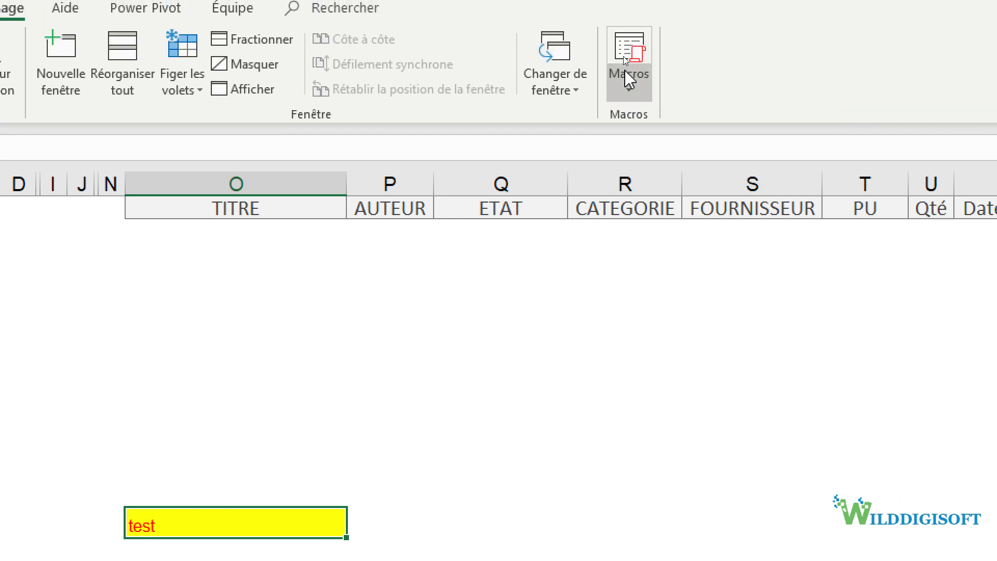
click(629, 42)
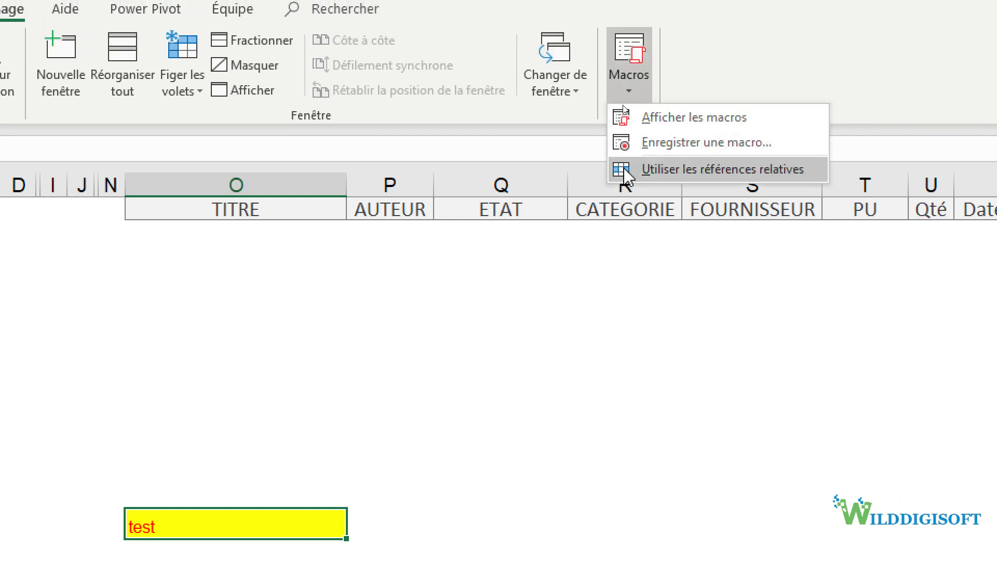
click(661, 121)
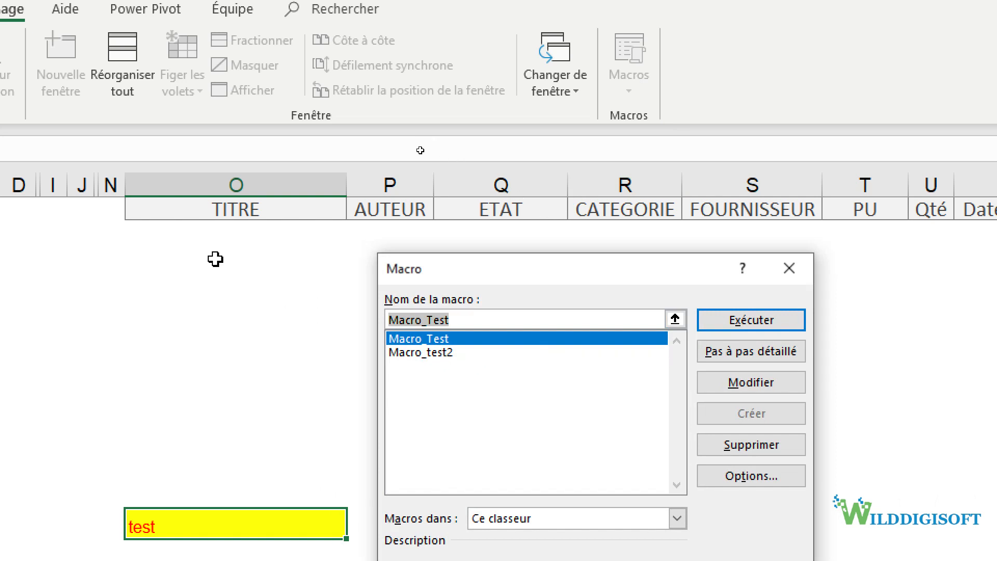
click(792, 320)
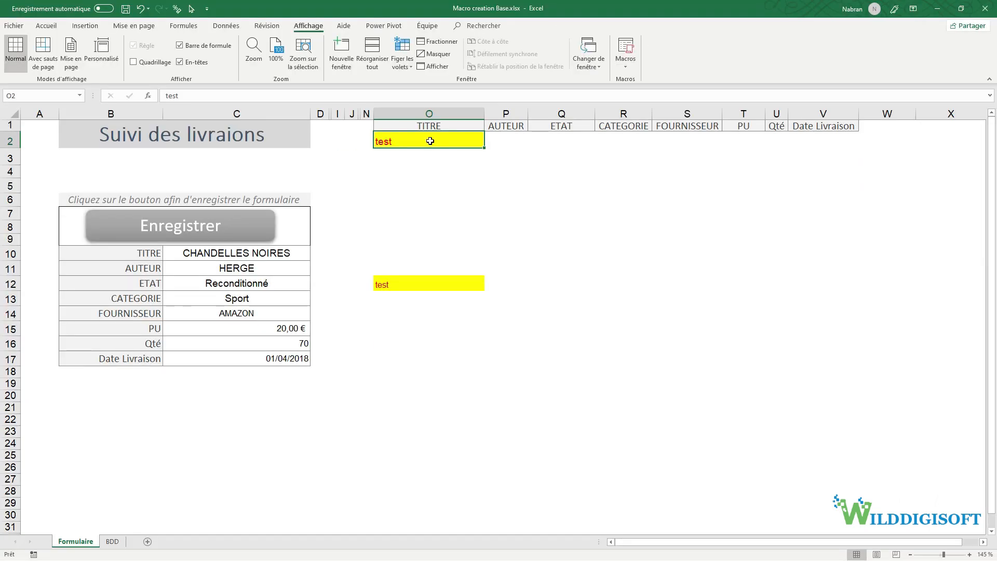
- Select O2:O12 and clear it entirely with Effacer tout
drag(239, 244, 248, 514)
drag(435, 278, 435, 278)
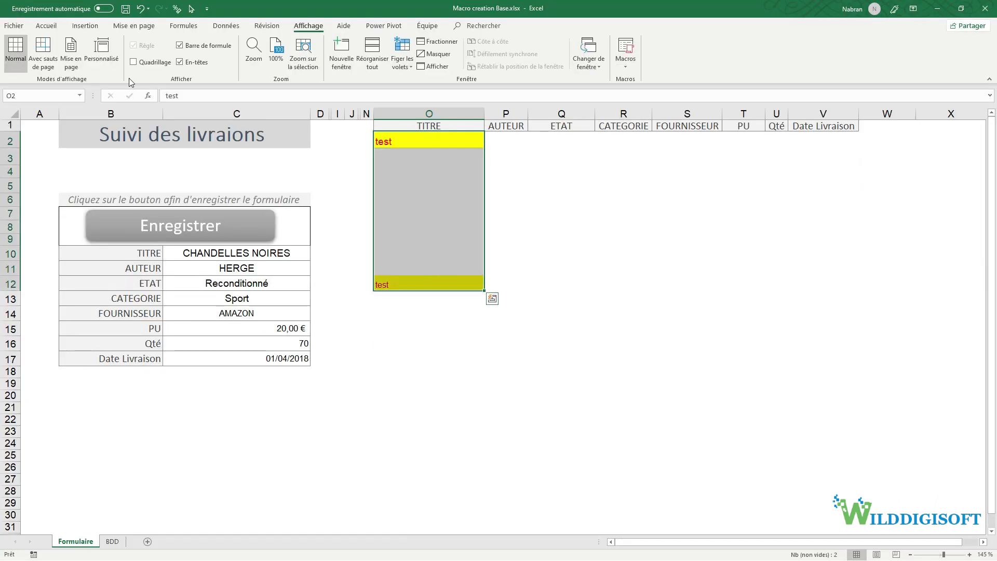
click(47, 26)
click(744, 64)
click(740, 78)
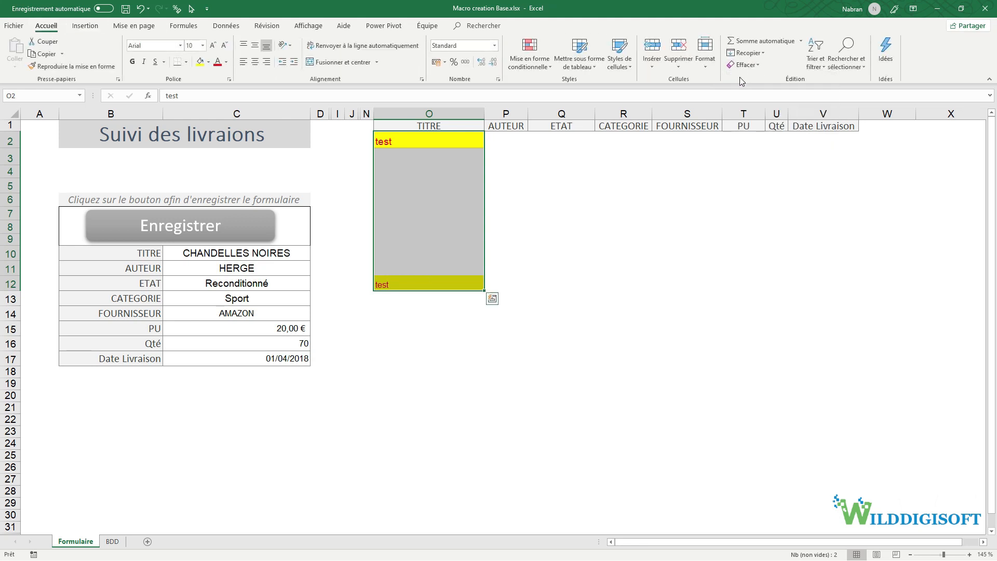
click(574, 242)
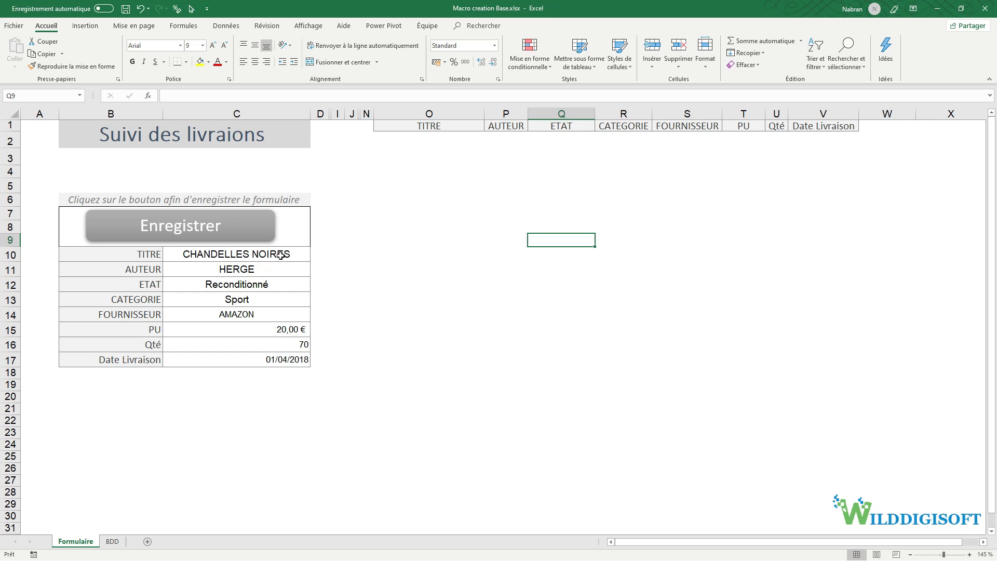
- Copy form values C10:C17 and paste them transposed across row 2 at O2
drag(281, 255, 278, 361)
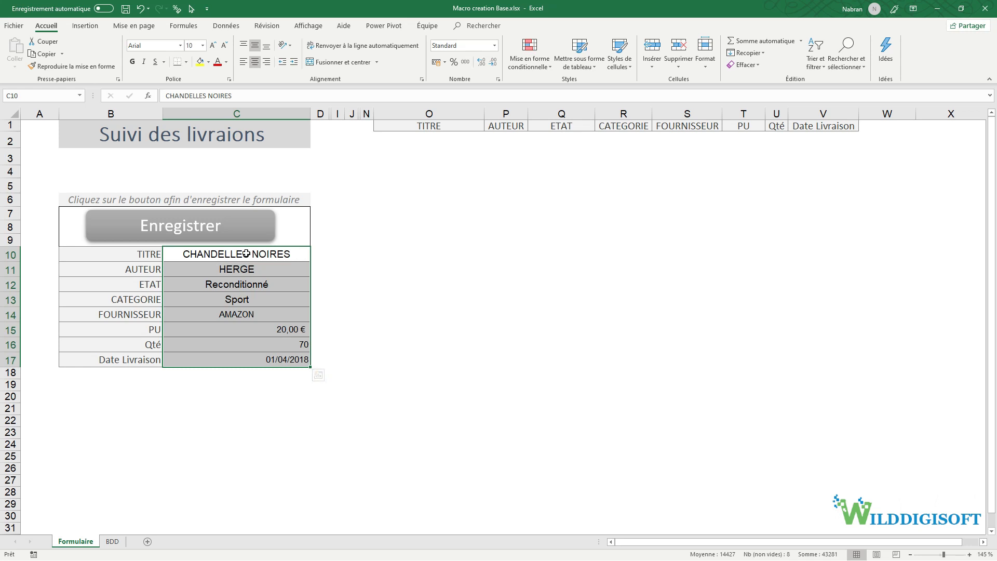
drag(245, 255, 235, 360)
key(ctrl+c)
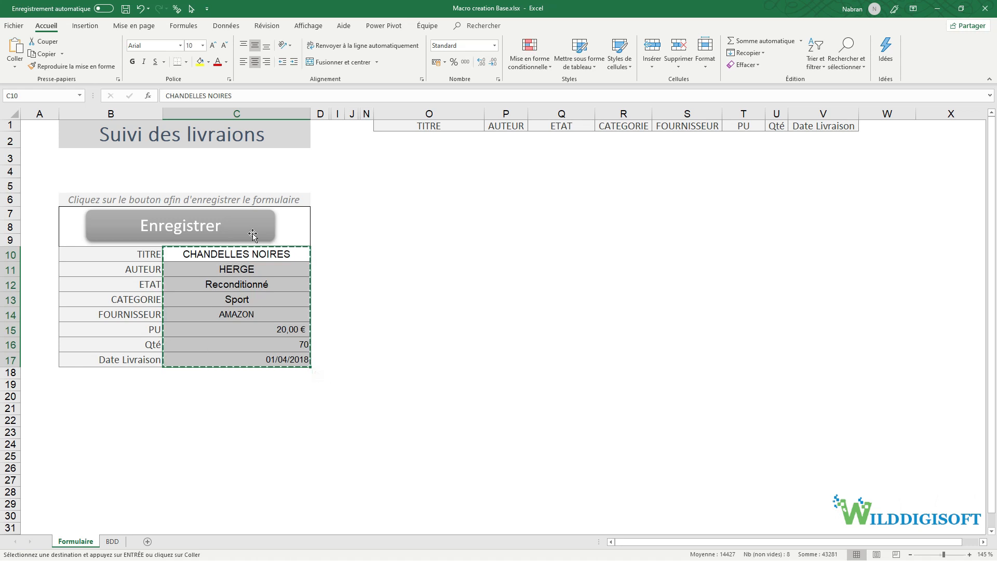
click(403, 140)
right_click(404, 140)
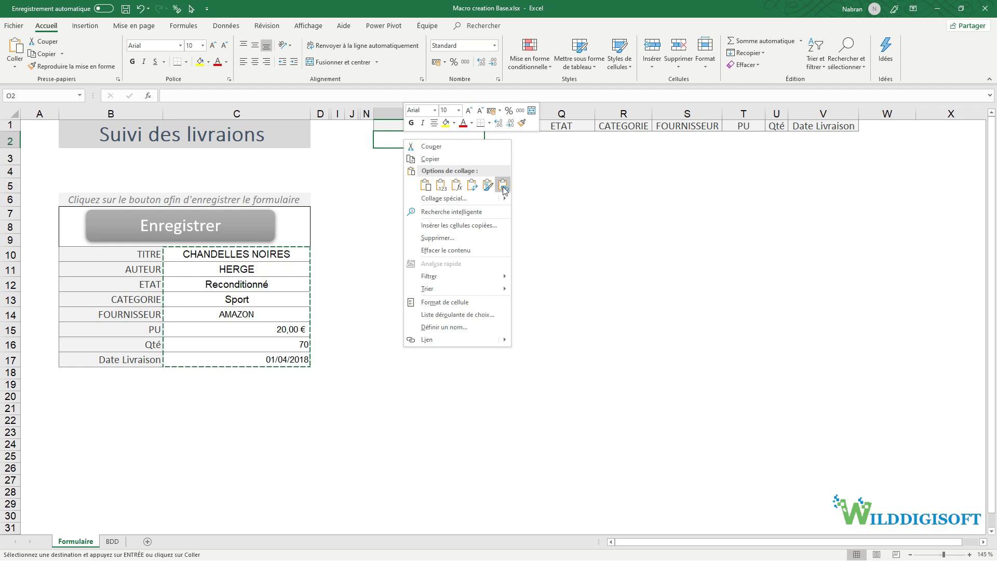
click(472, 185)
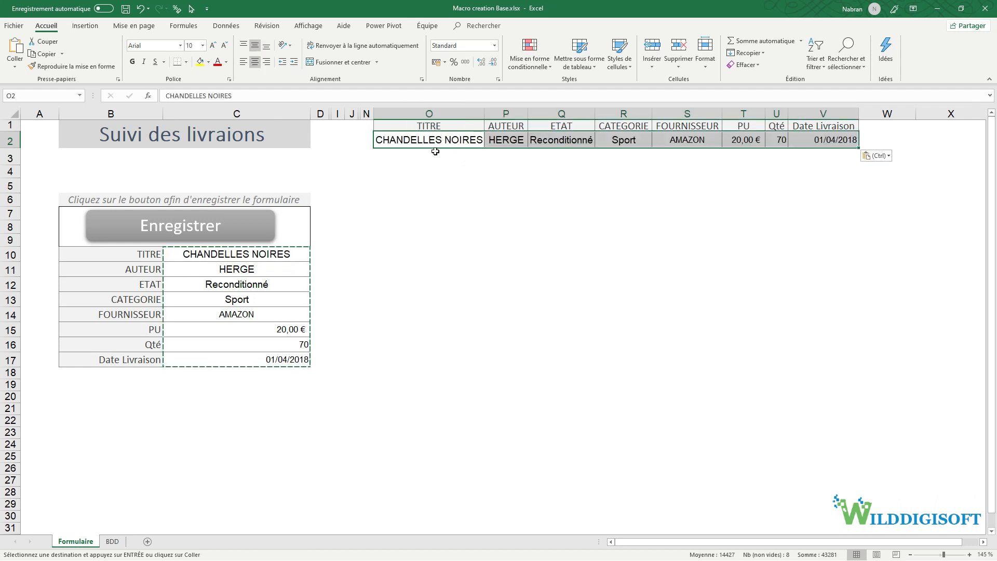
- Change PU in C15 to 30, then paste the values transposed into row 3 at O3
click(294, 335)
text(30)
key(Return)
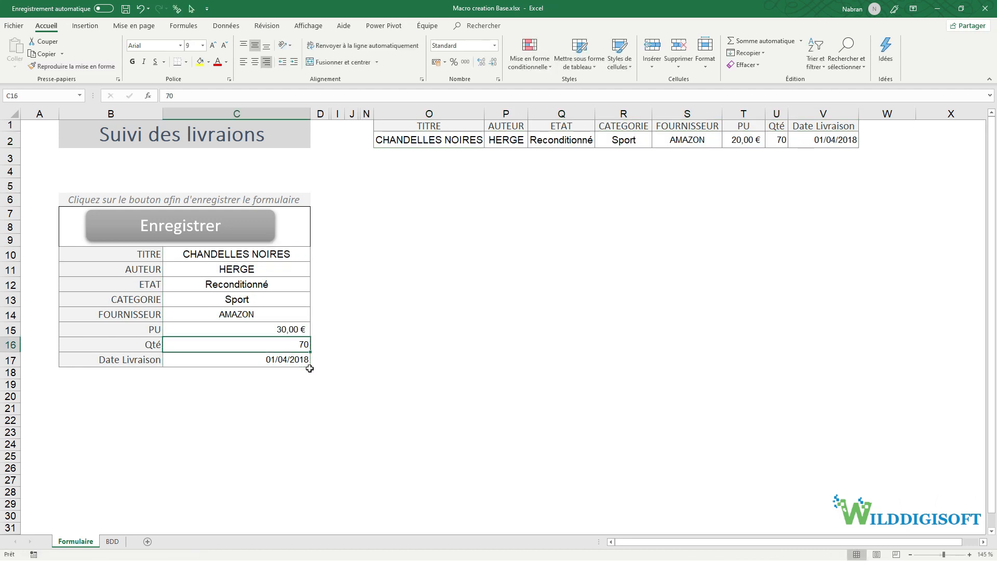
drag(254, 256, 251, 360)
key(ctrl+c)
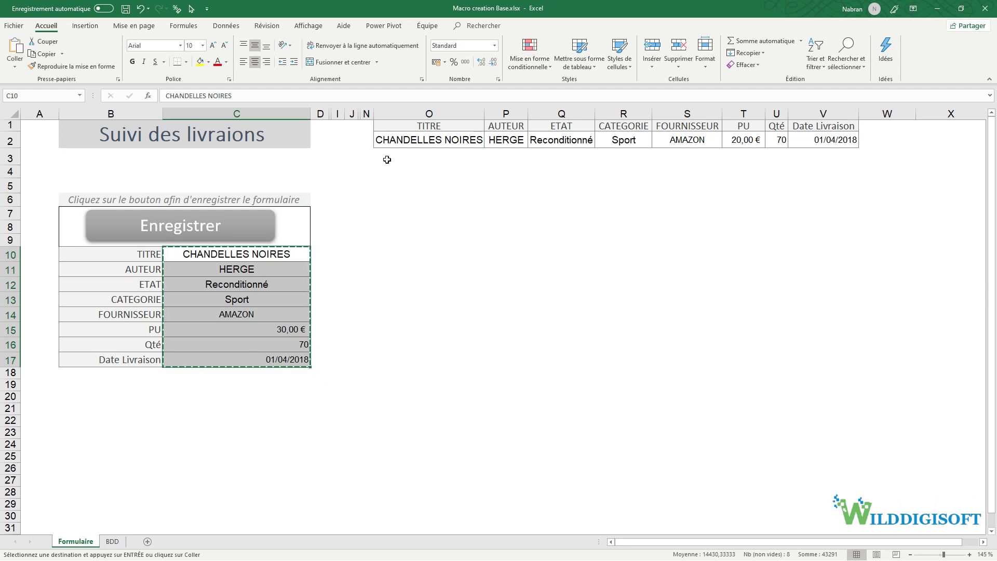
click(395, 139)
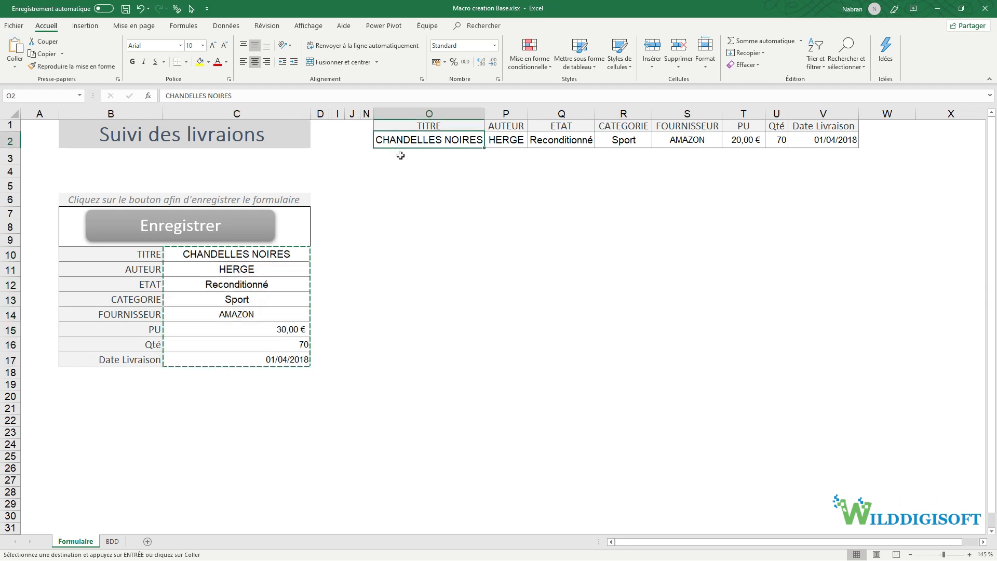
click(400, 156)
right_click(401, 155)
click(469, 201)
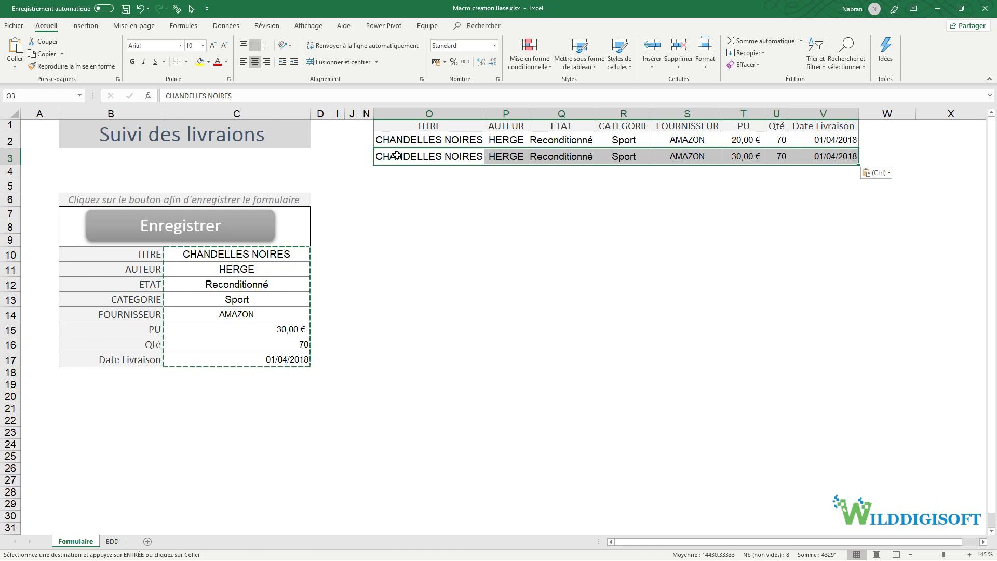
- Clear the pasted rows O2:V3 with Effacer tout
click(400, 175)
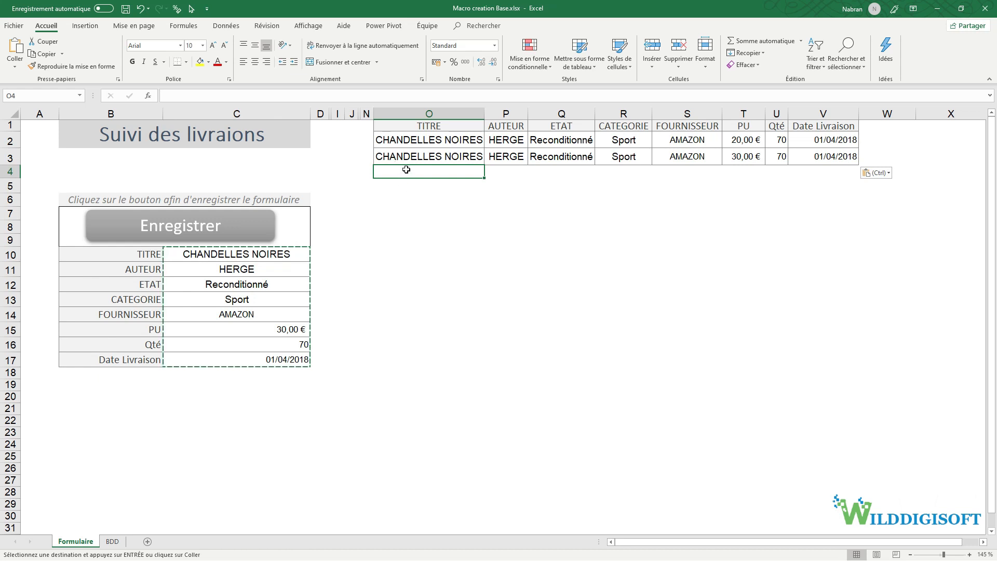
drag(410, 140, 831, 156)
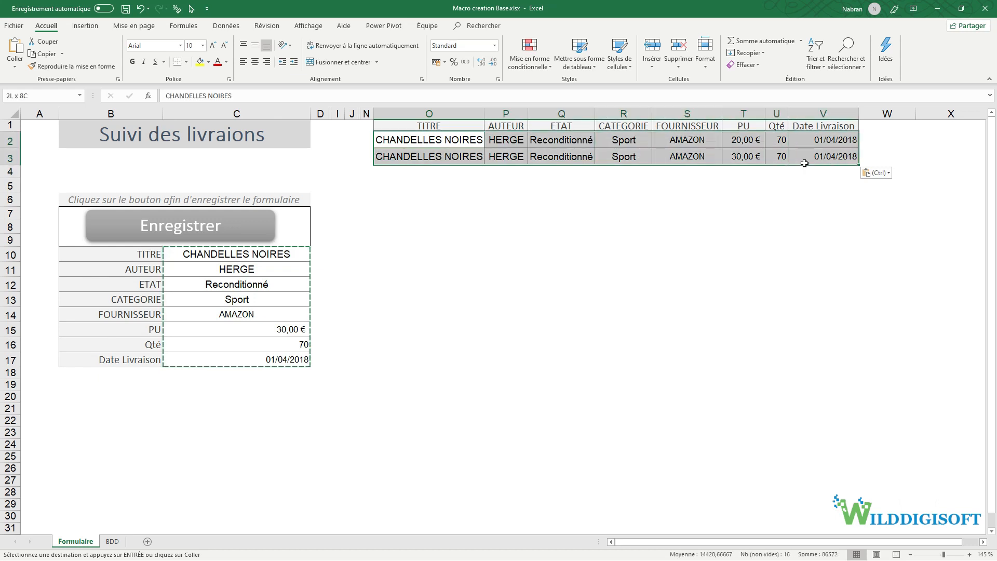
click(743, 64)
click(759, 79)
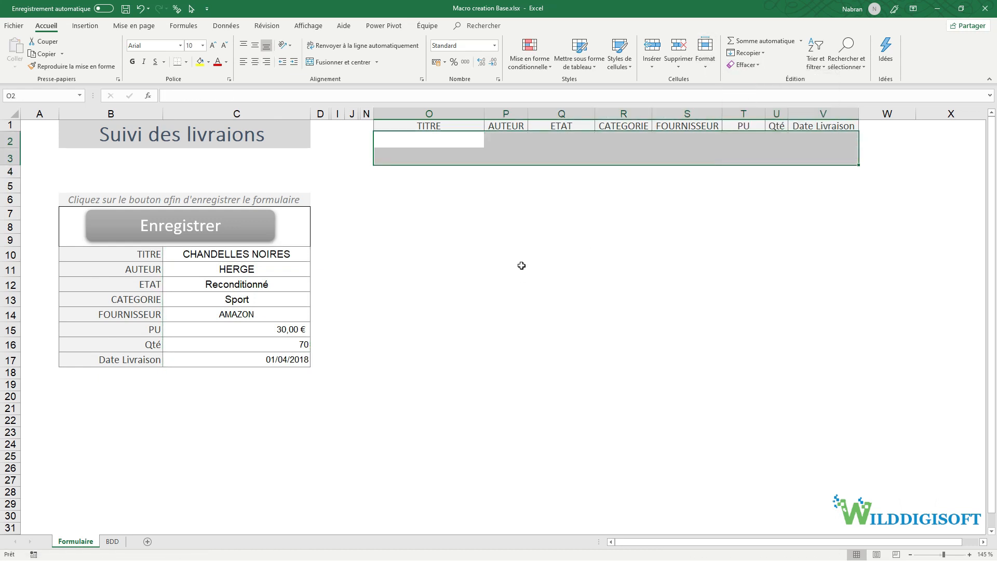
click(491, 265)
click(272, 257)
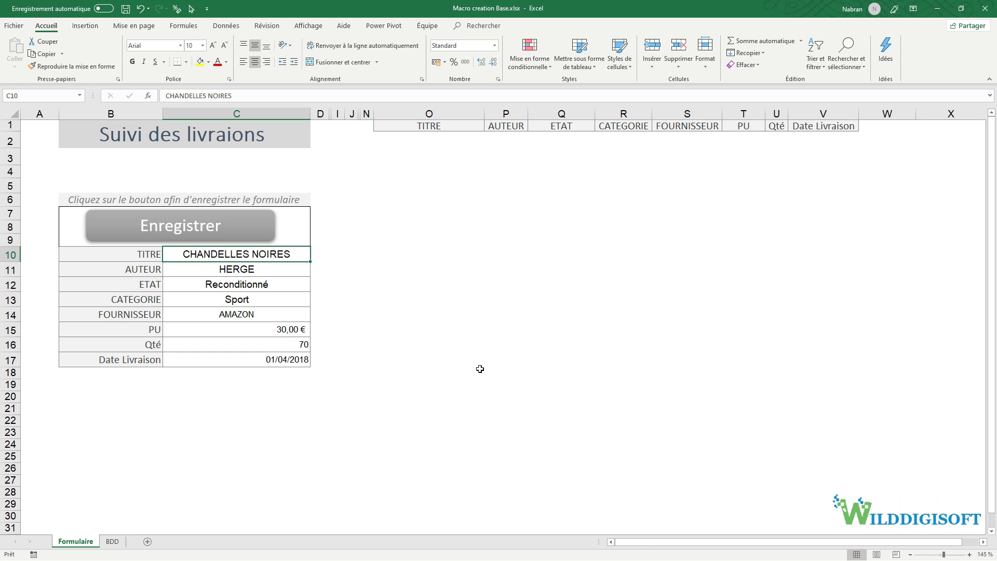
- Write the notes 'copier données', 'reperer la derniere ligne' and 'coller en transposer' in Q16:Q18
click(588, 348)
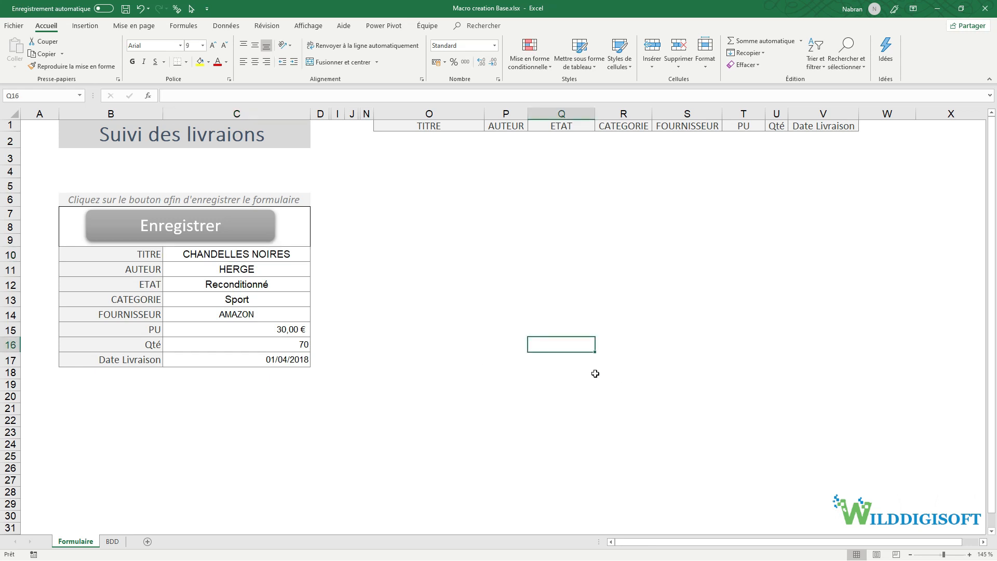
text(copier)
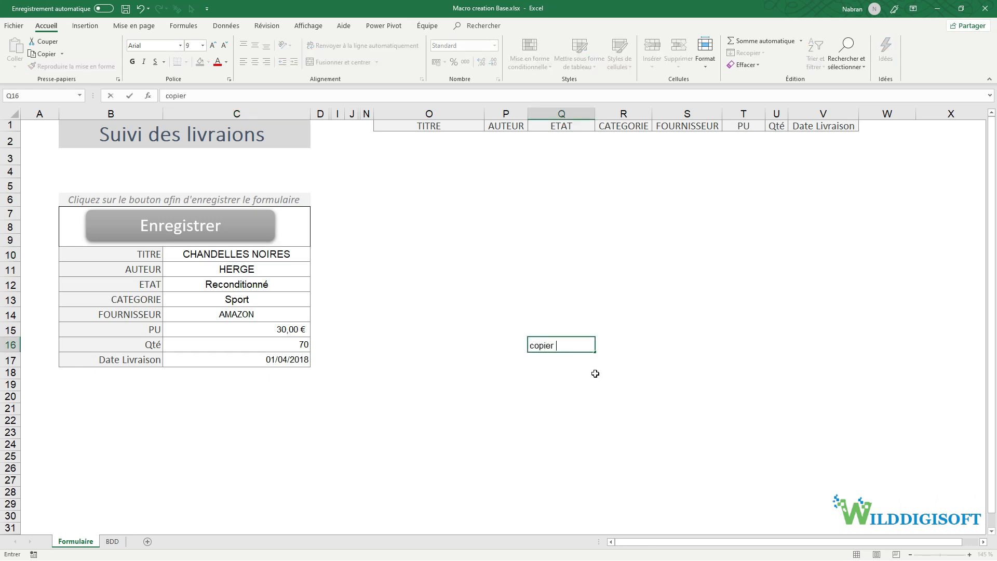
text( données)
key(Return)
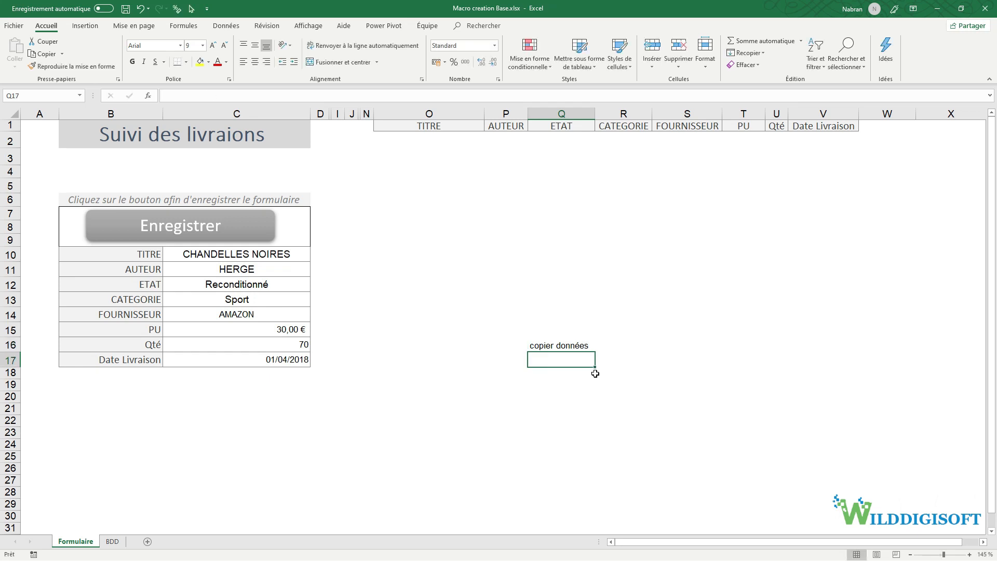
text(c)
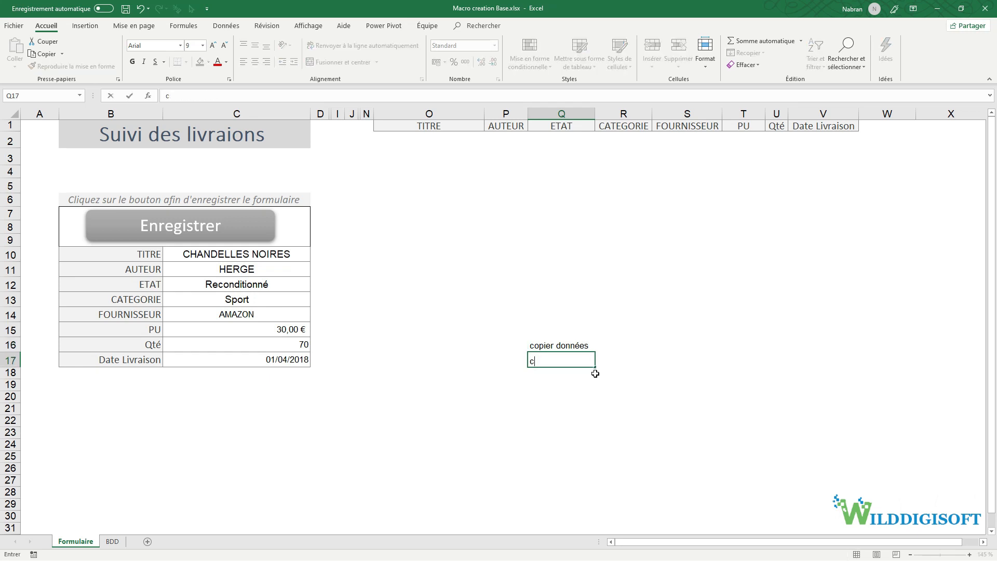
text(olreperer la derniere)
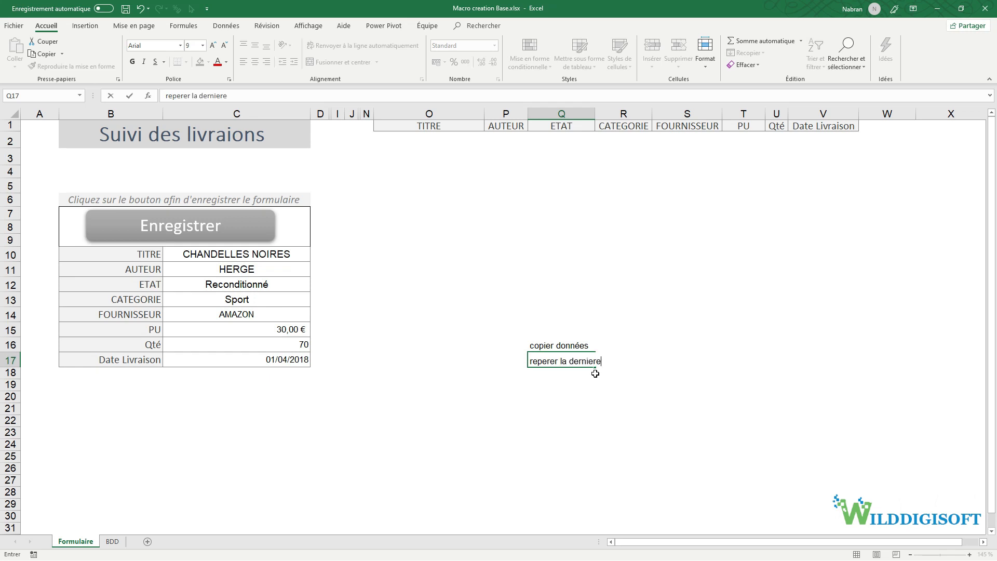
text( ligne)
key(Return)
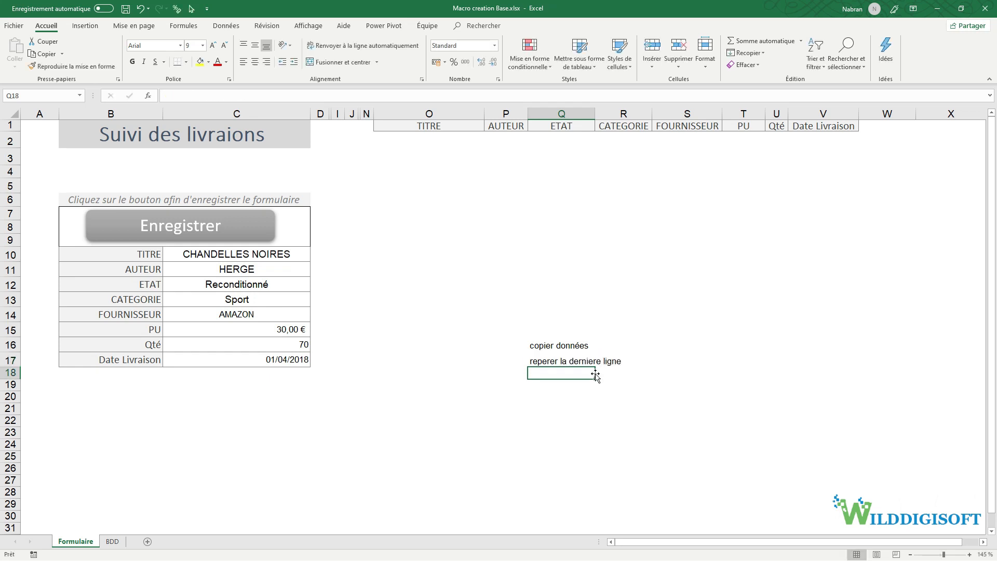
text(coller )
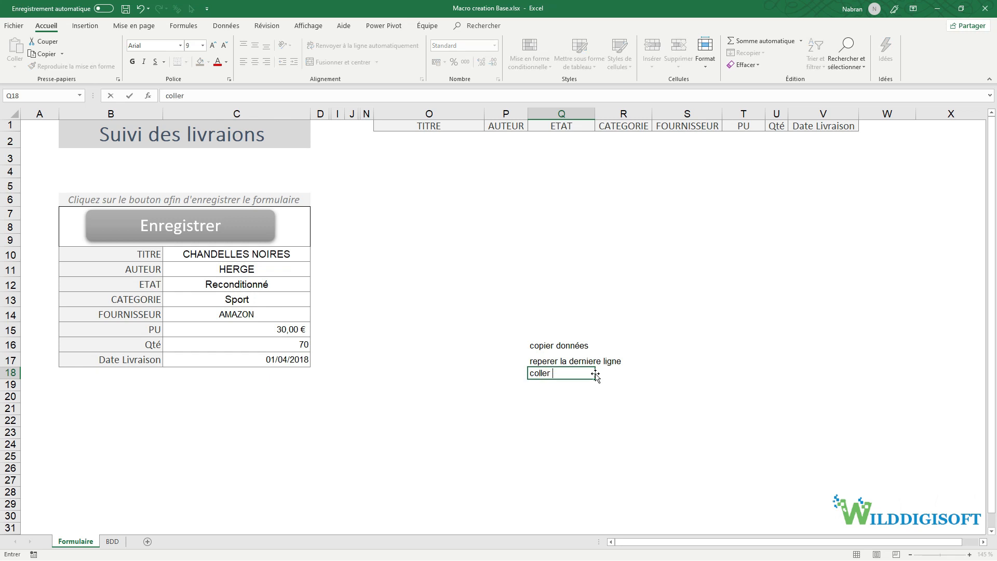
text(en transposer)
key(Return)
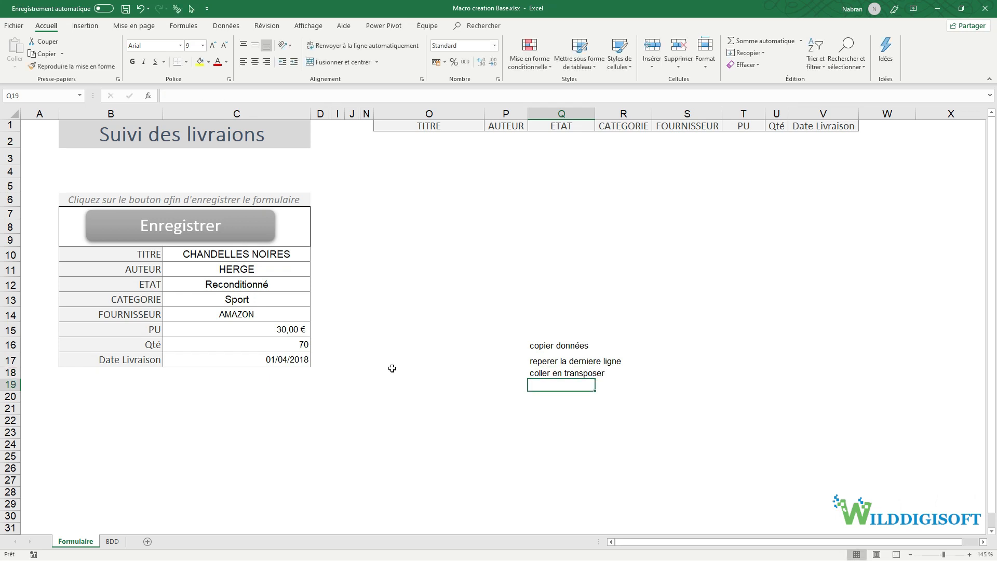
- Test copying the form values C10:C16, cancel it with Esc, and return to C10
drag(211, 257, 211, 351)
key(ctrl+c)
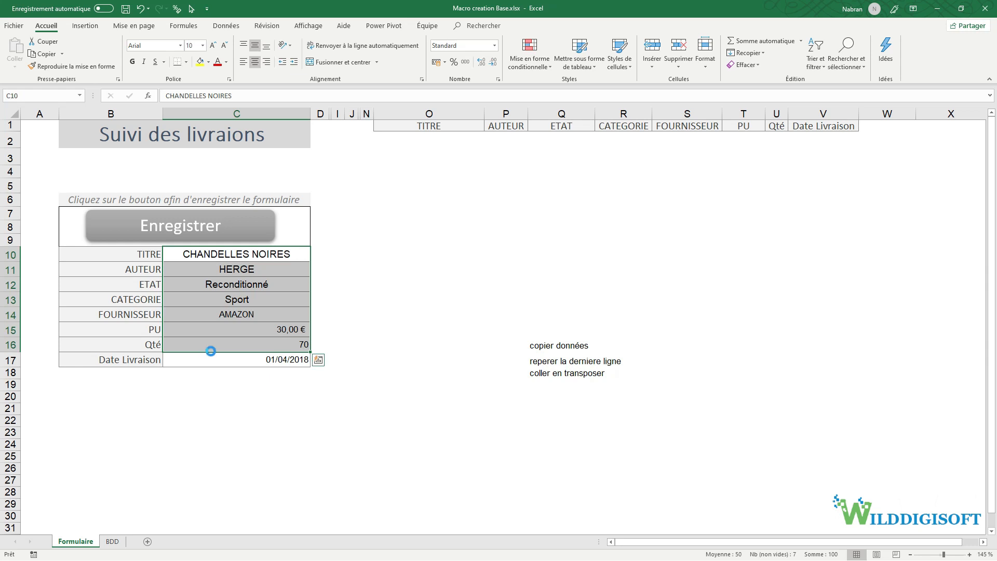
click(369, 326)
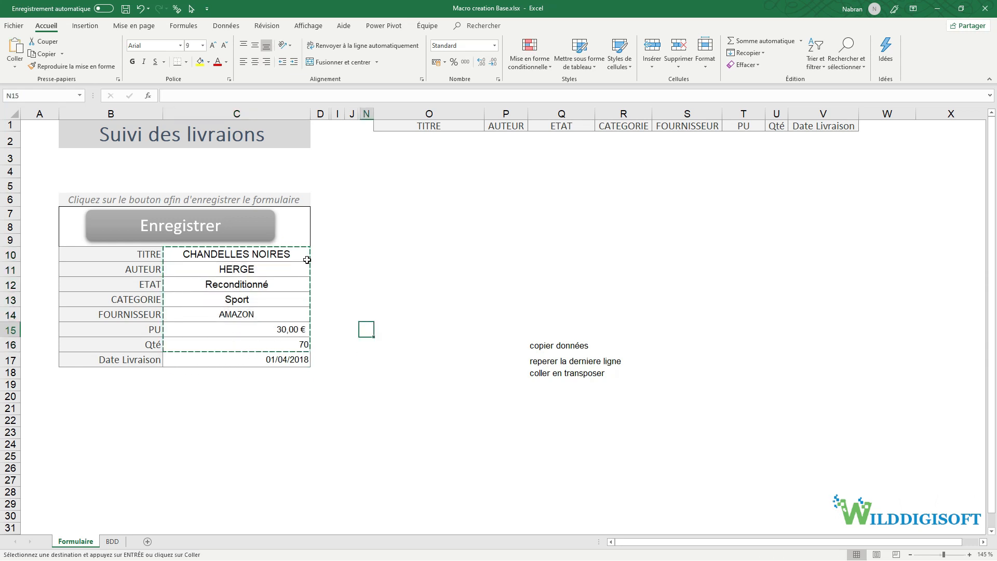
key(Escape)
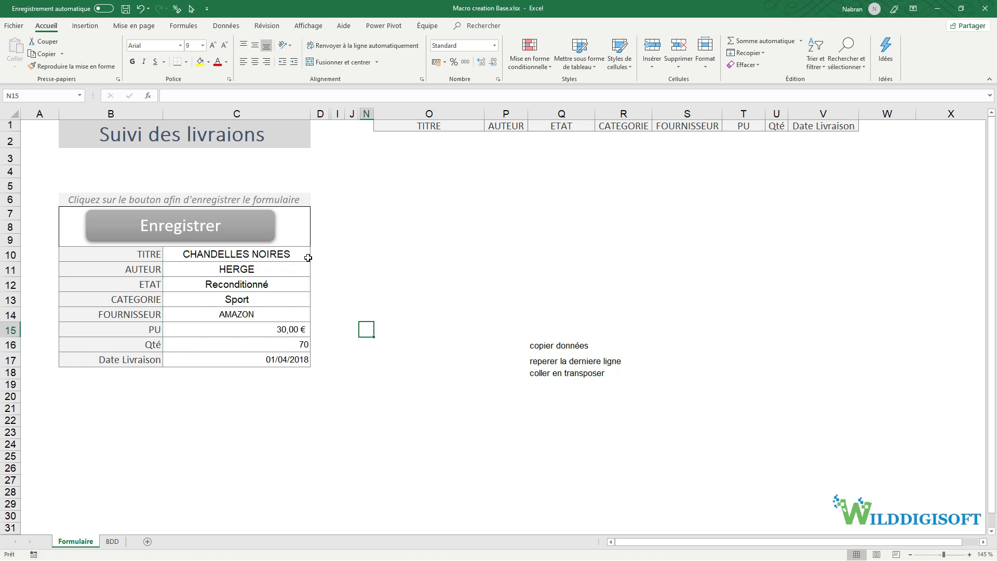
click(543, 387)
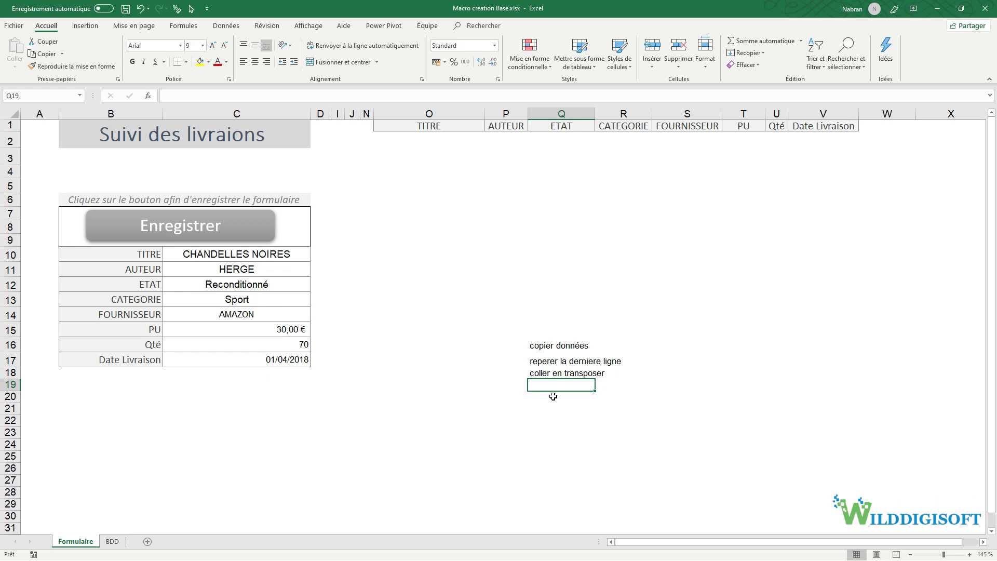
click(216, 256)
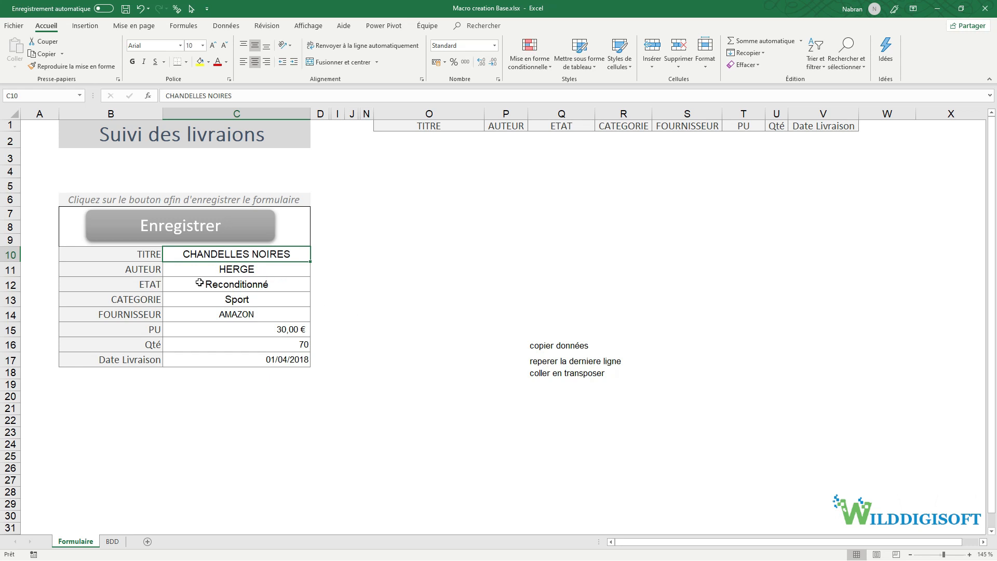
- Add the notes 'revenir sur c10' and 'appuyer echap' in Q19:Q20 and select the notes list
click(554, 387)
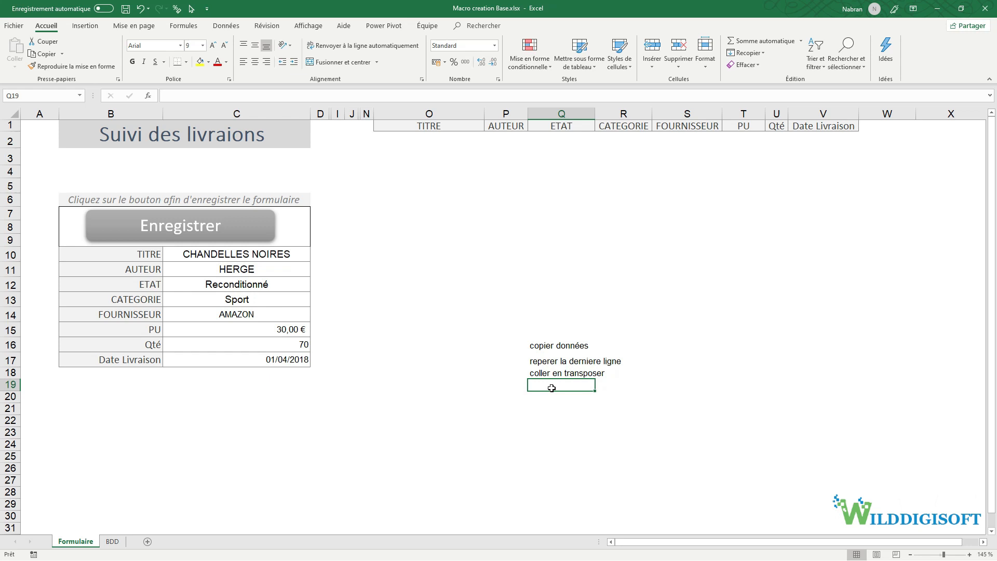
text(revenir)
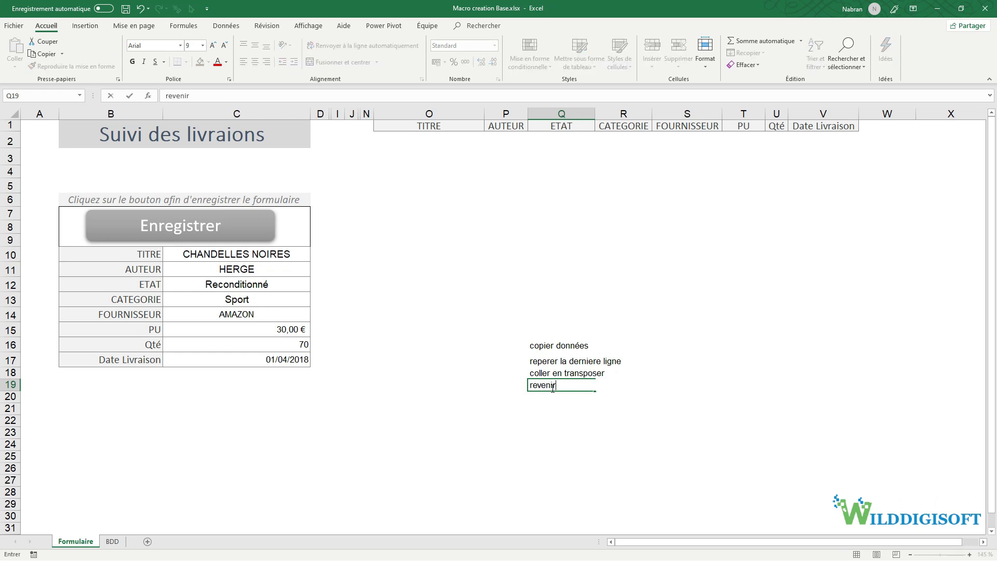
text( sur c10)
key(Return)
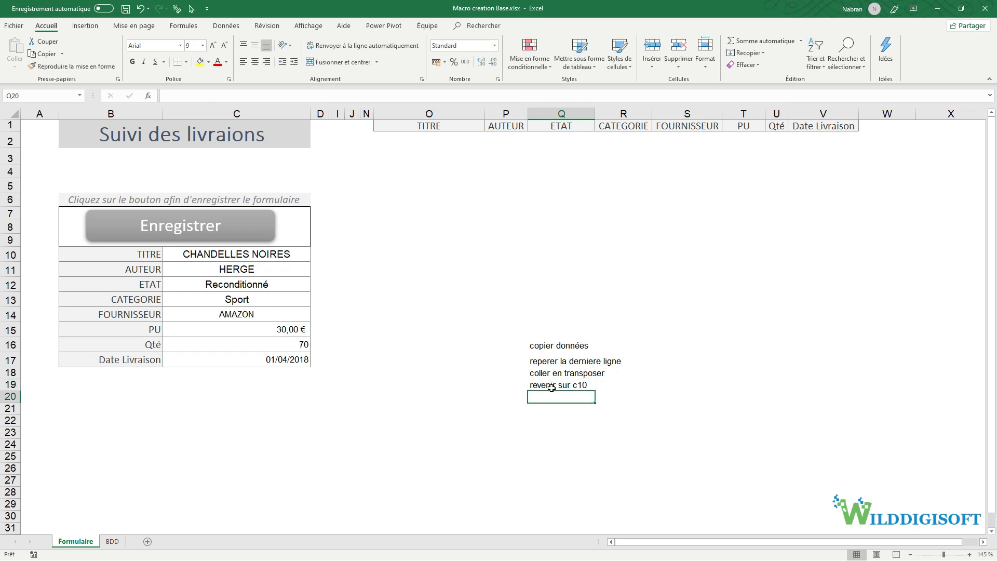
text(appuyer echa)
key(BackSpace)
key(Return)
drag(558, 344, 545, 400)
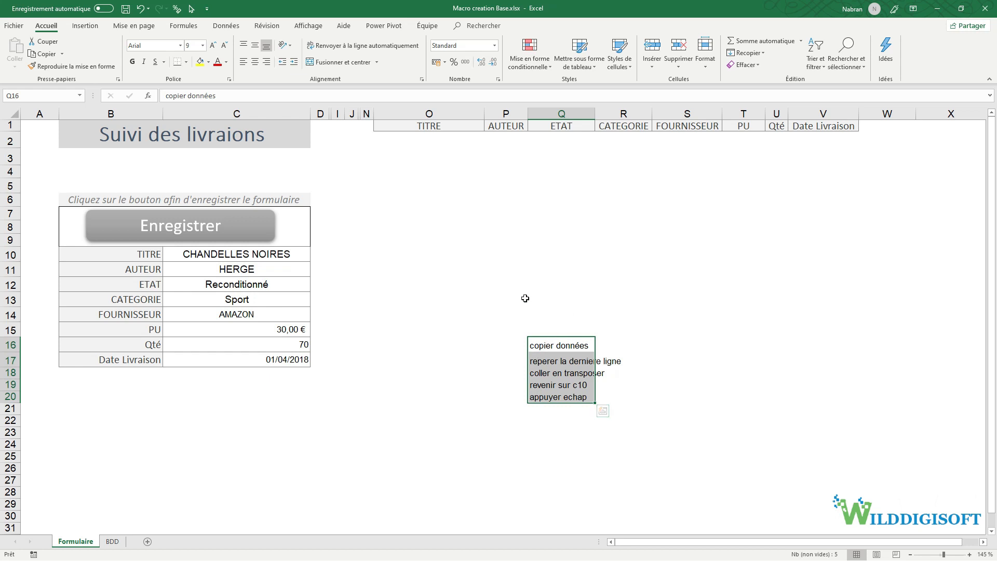
click(438, 139)
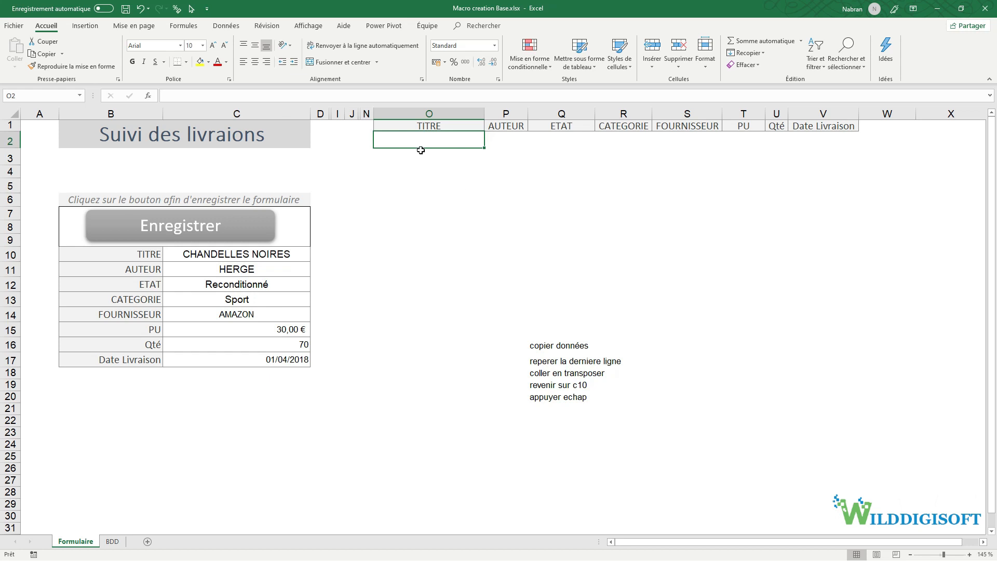
click(421, 125)
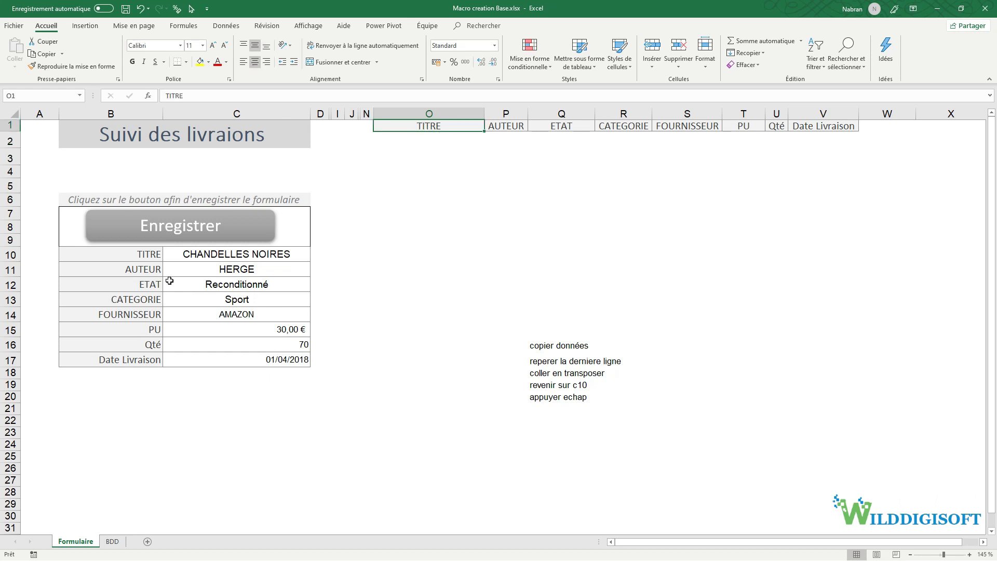
click(146, 258)
key(ctrl+Down)
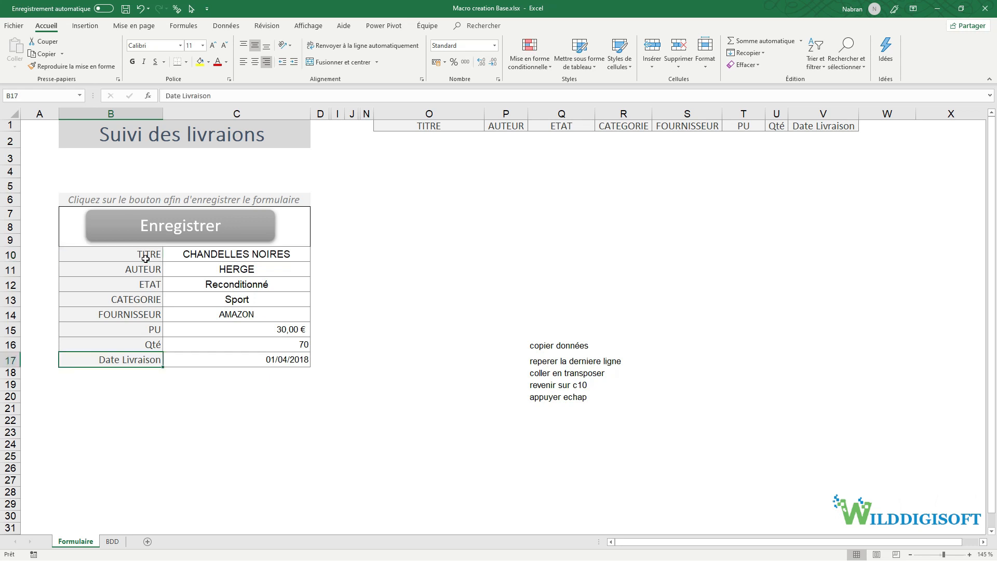
click(124, 303)
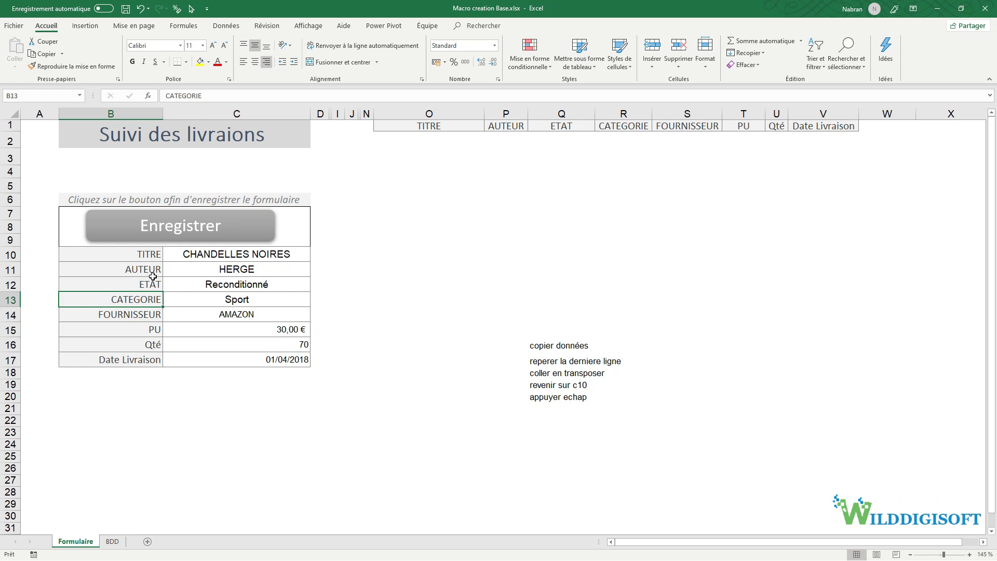
key(Delete)
click(127, 259)
key(ctrl+Down)
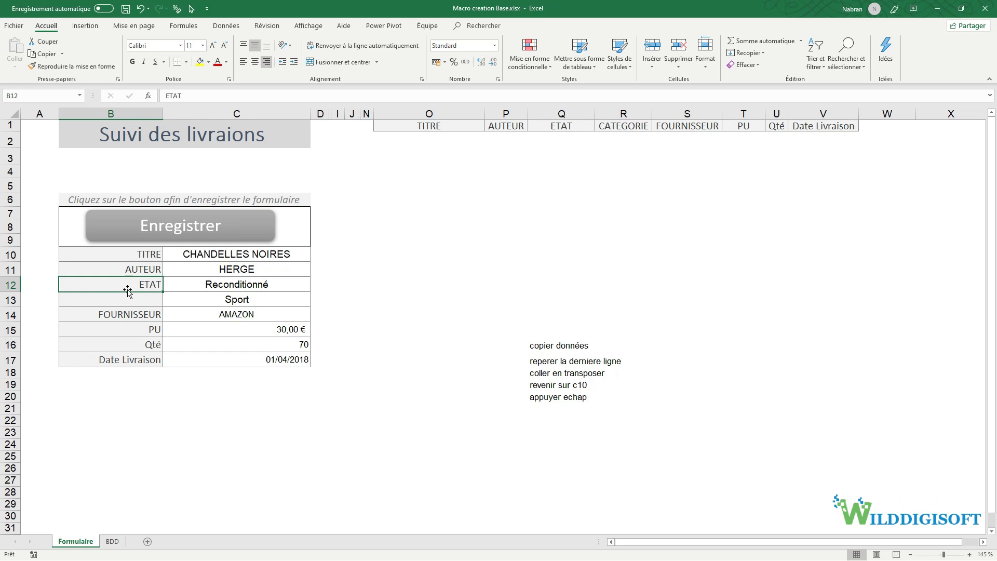
key(ctrl+z)
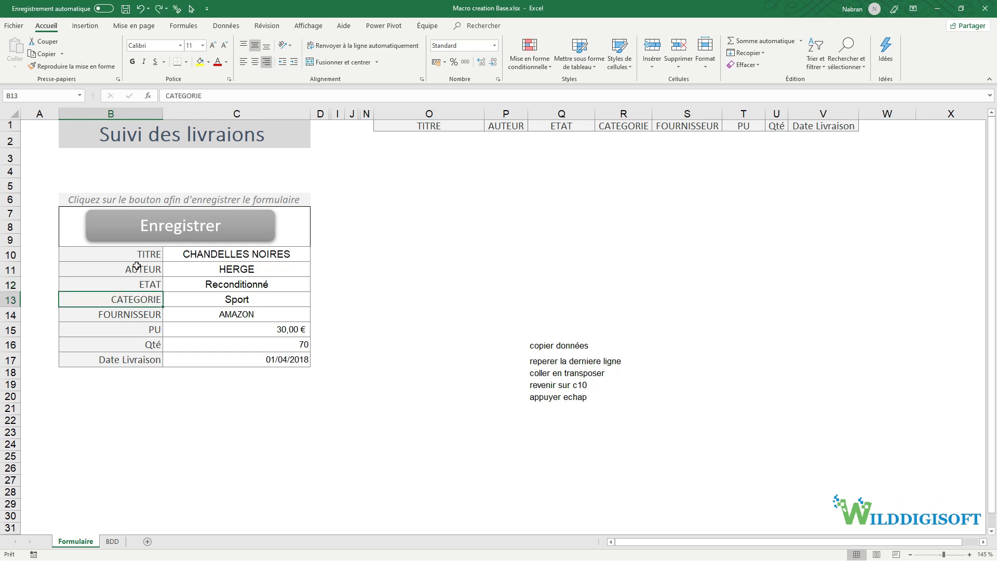
click(141, 255)
drag(142, 255, 264, 353)
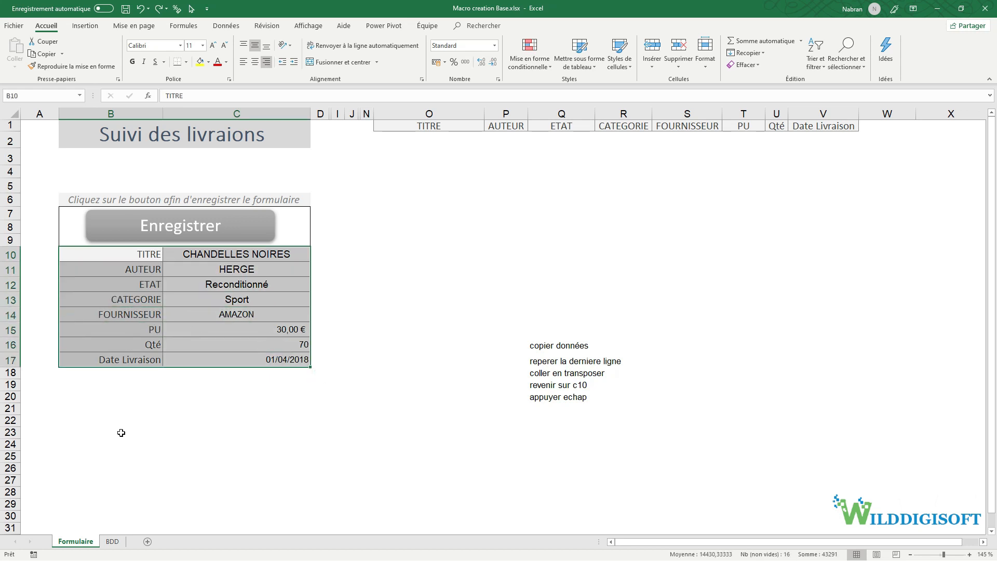
click(102, 494)
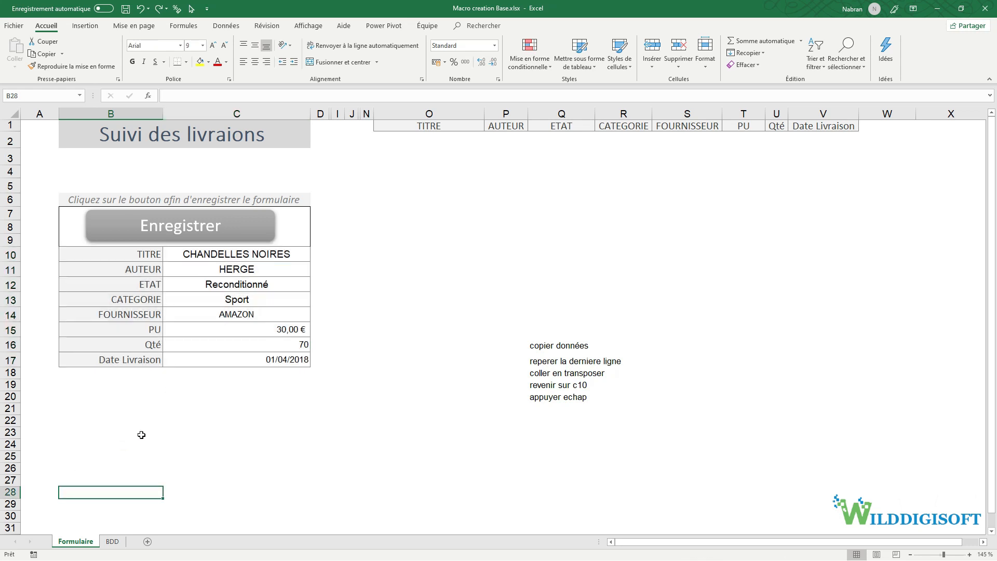
key(ctrl+Up)
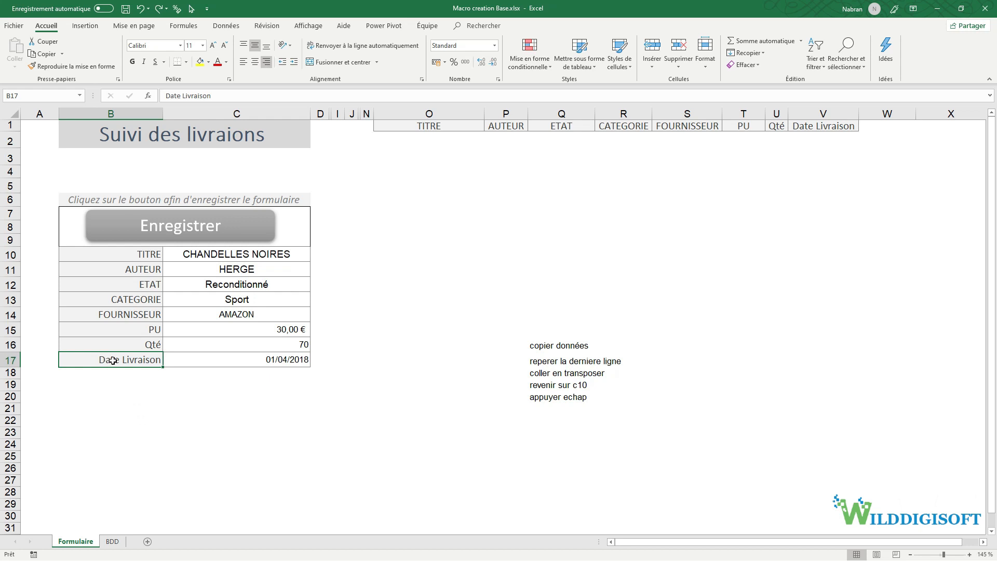
key(Down)
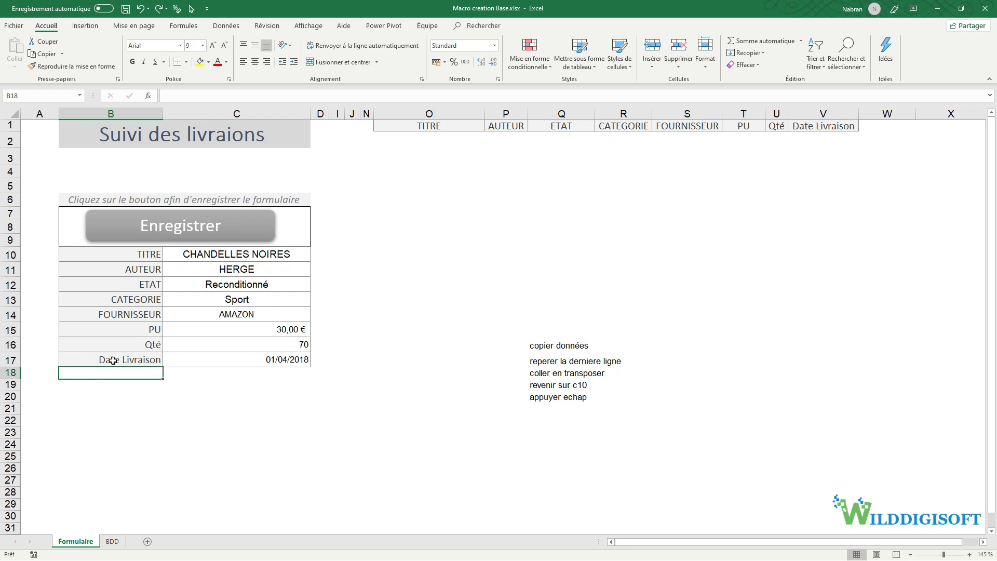
click(103, 483)
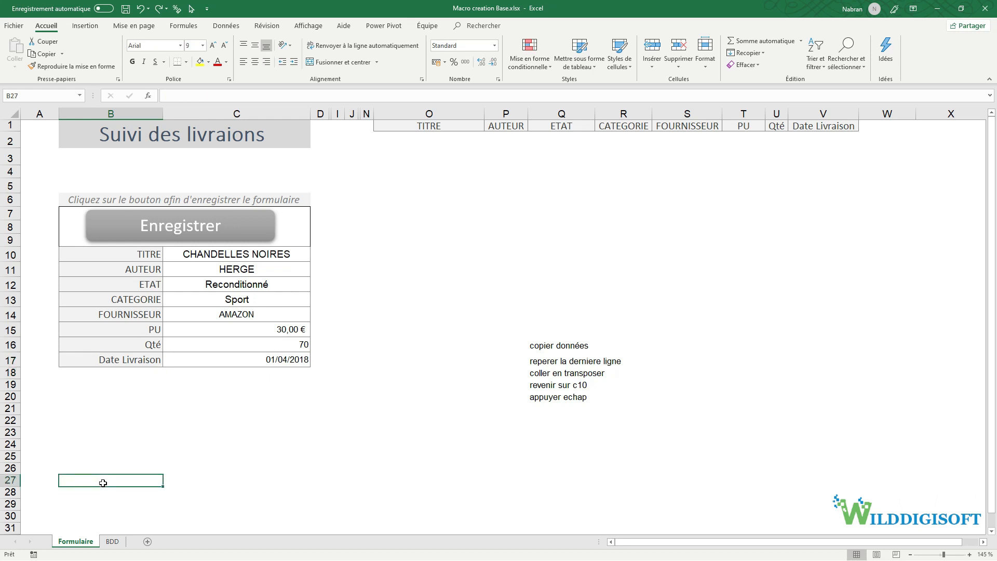
key(ctrl+Up)
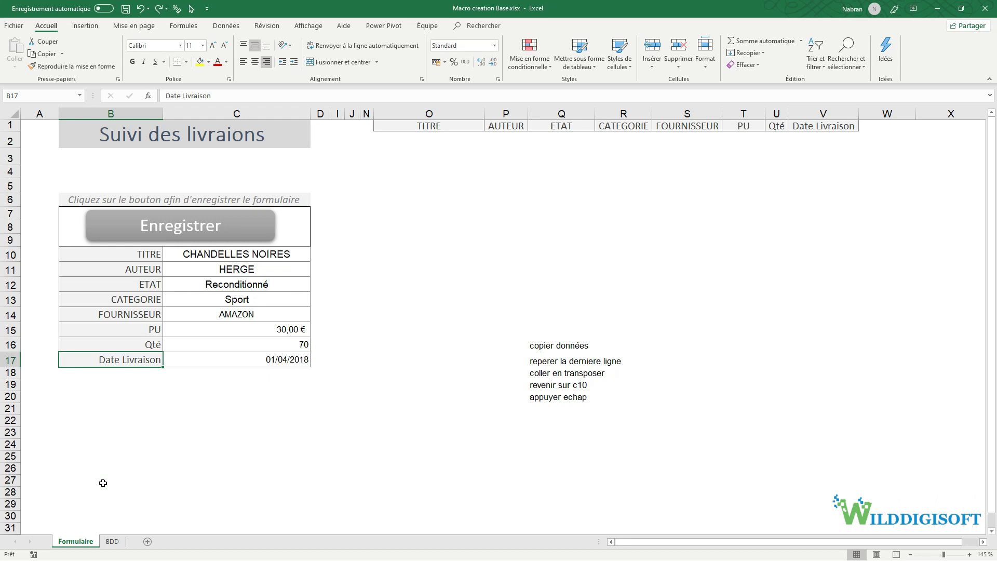
key(Down)
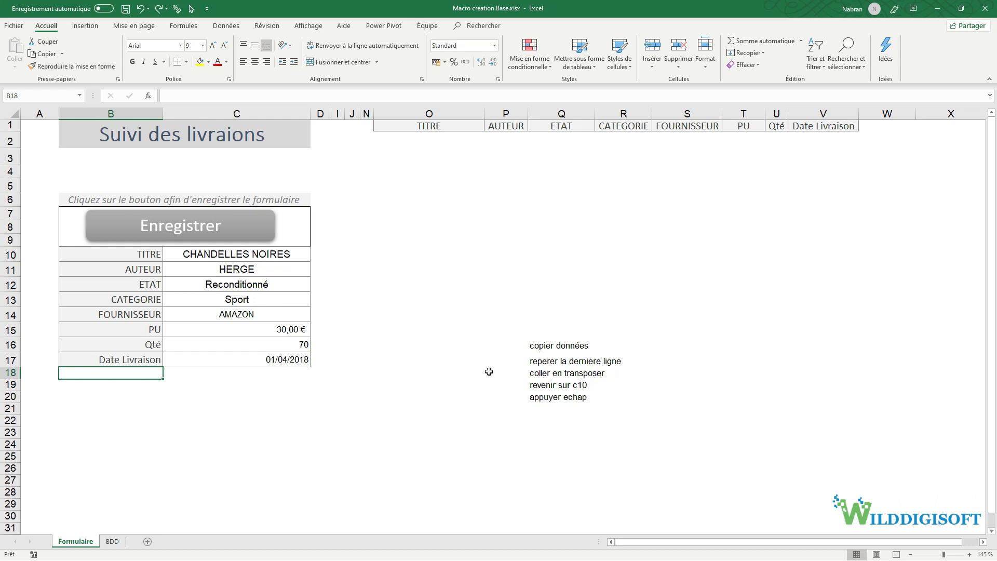
- Begin recording a macro named Sauvegarde, stored in Ce classeur
click(33, 554)
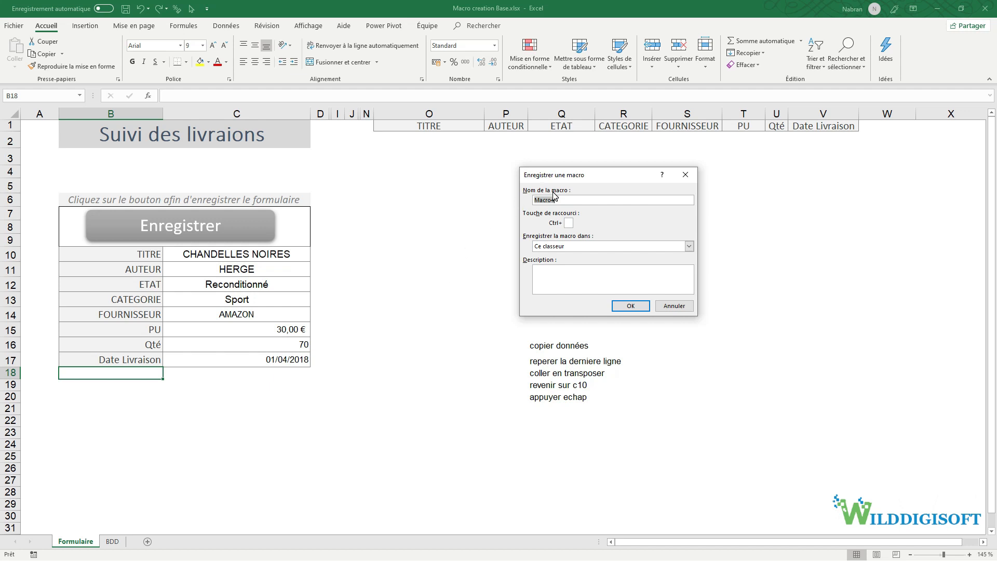
text(S)
click(574, 274)
click(631, 306)
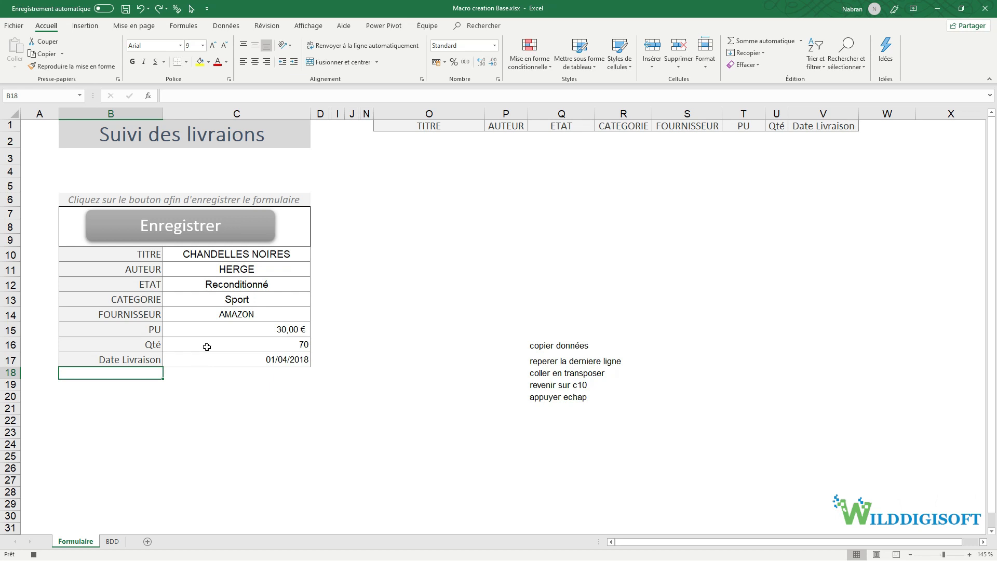
- Copy the form values C10:C17
click(314, 31)
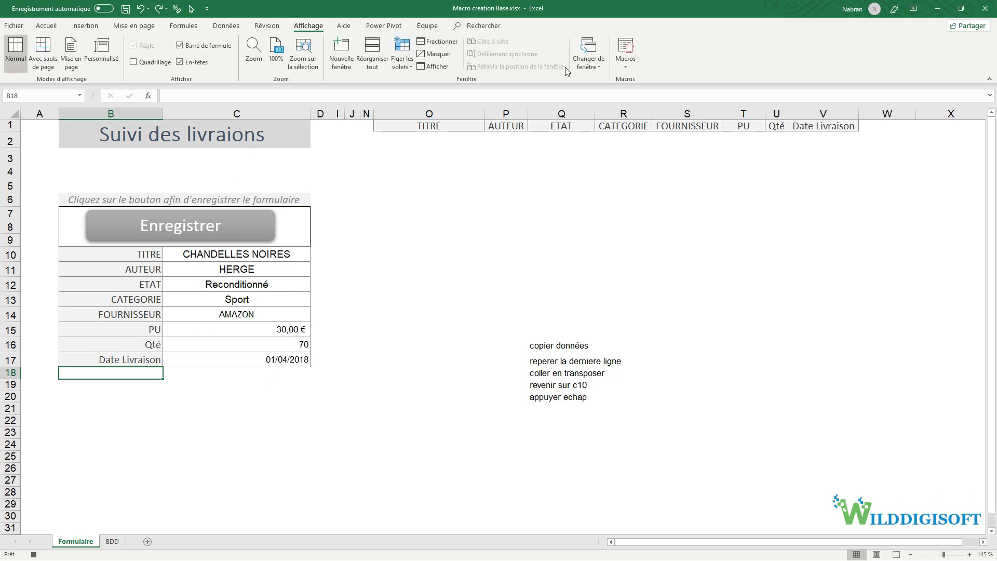
click(625, 65)
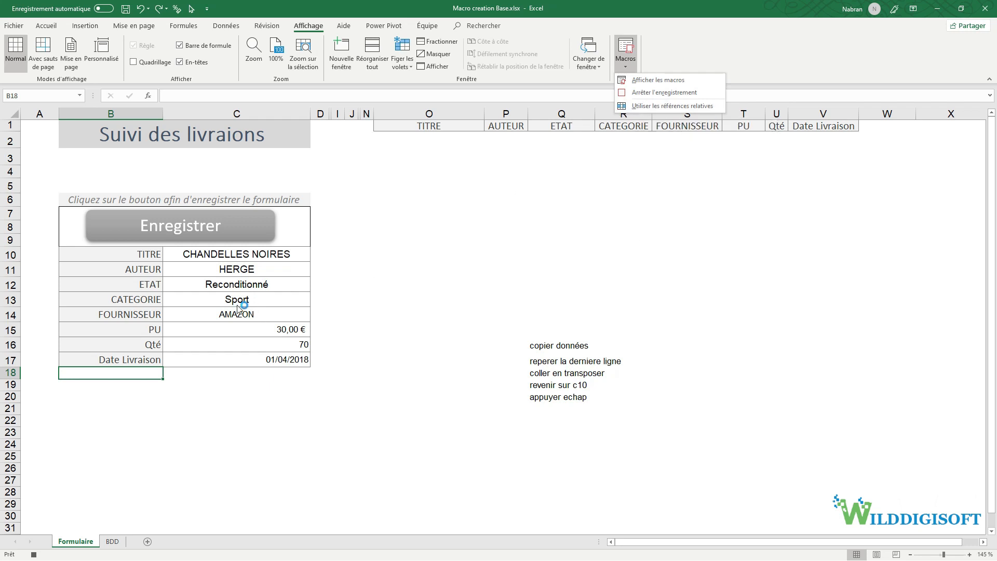
click(241, 260)
drag(241, 259, 226, 361)
key(ctrl+c)
right_click(216, 324)
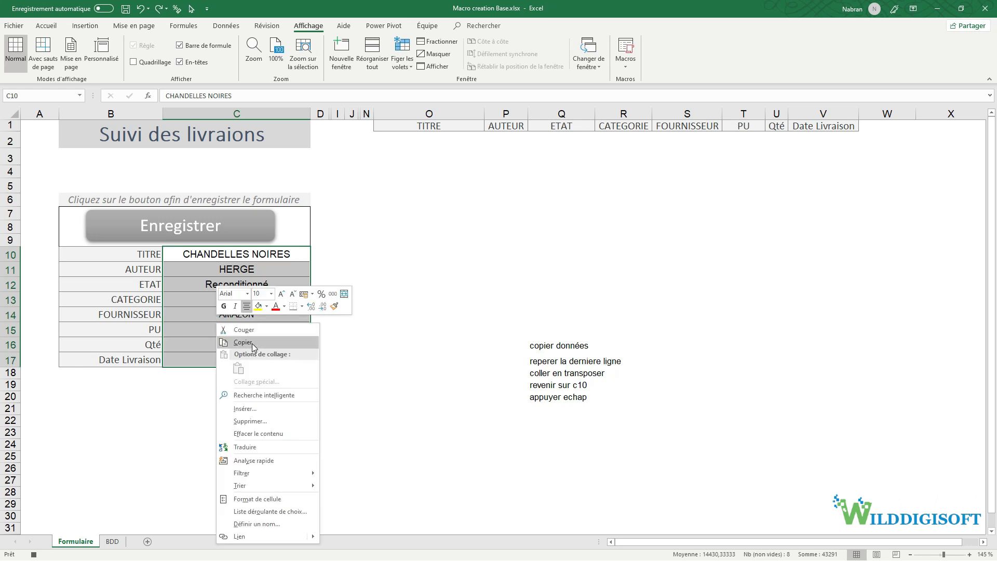
click(243, 343)
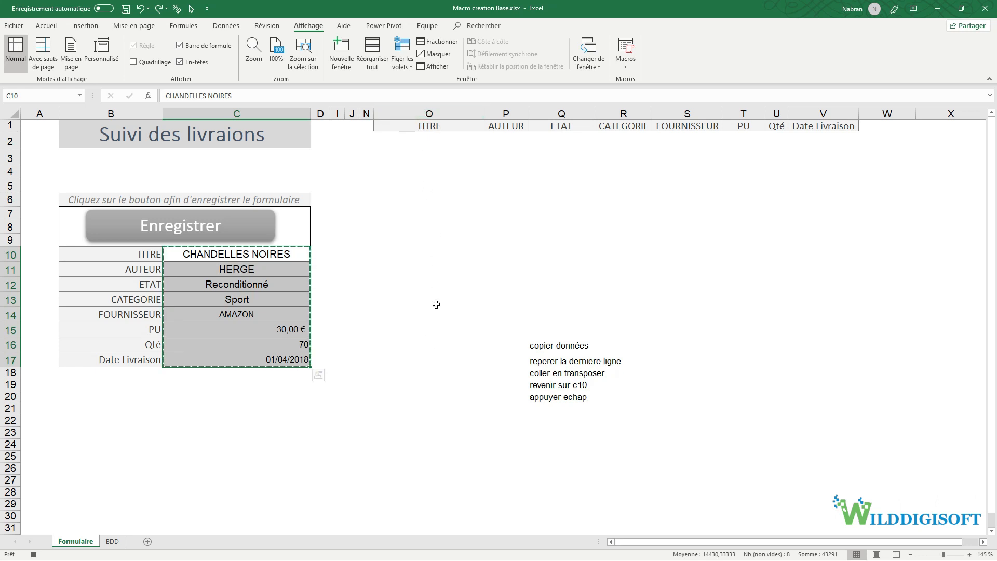
- Using relative references, find the first empty row via O10000 and Ctrl+Up, and paste the values transposed into O2
click(39, 93)
text(o10000)
key(Return)
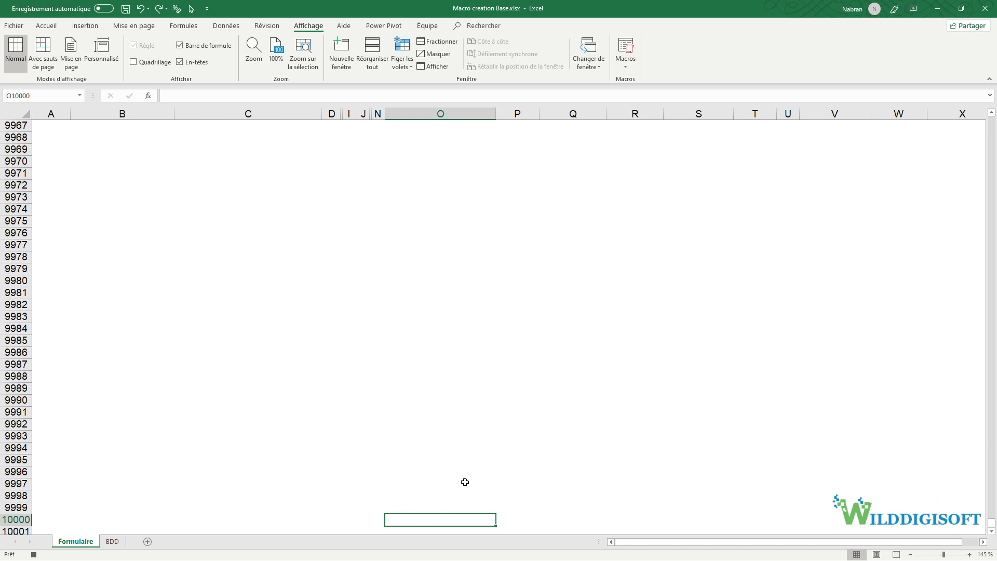
key(ctrl+Up)
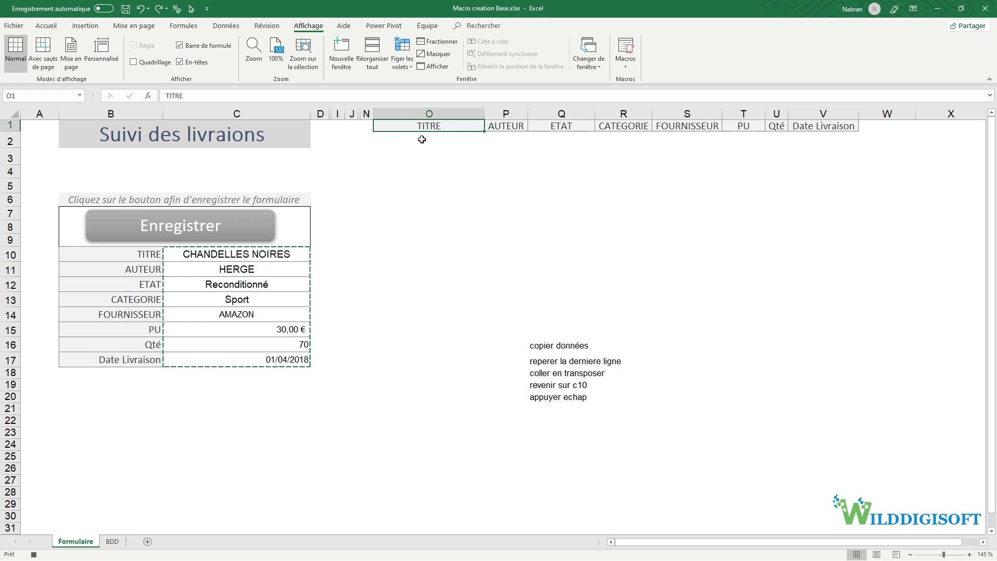
click(625, 70)
click(634, 107)
key(Down)
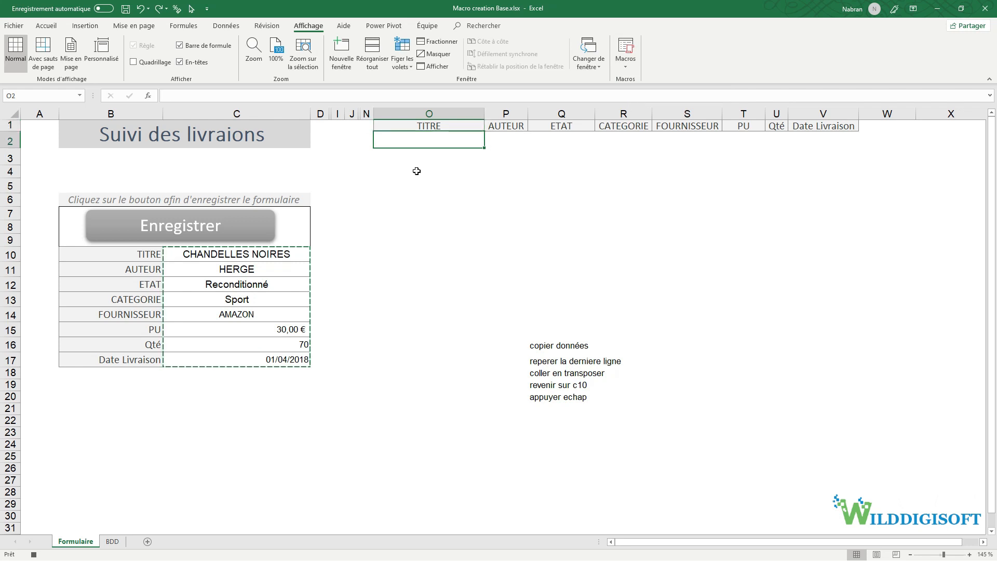
right_click(435, 140)
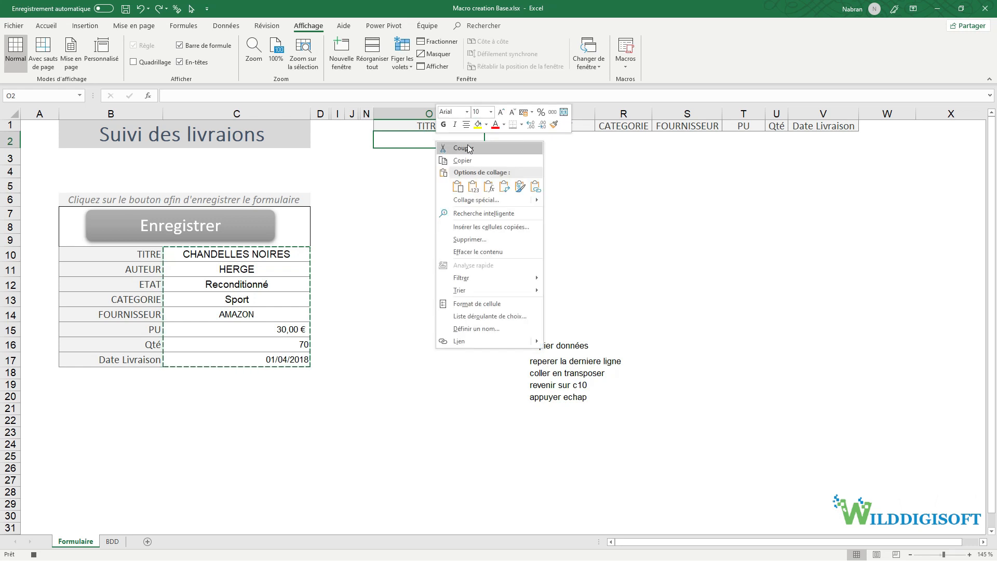
click(503, 187)
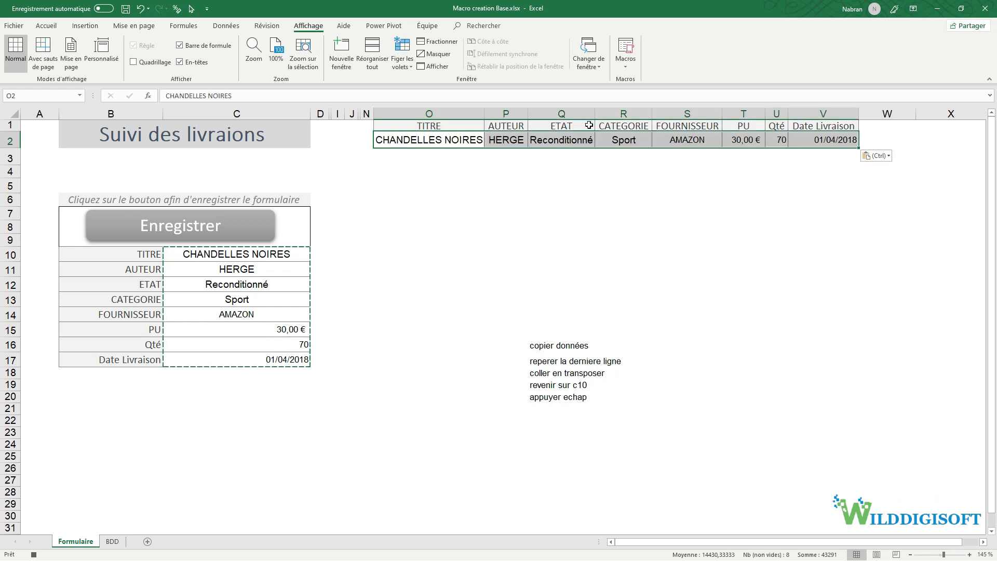
click(622, 69)
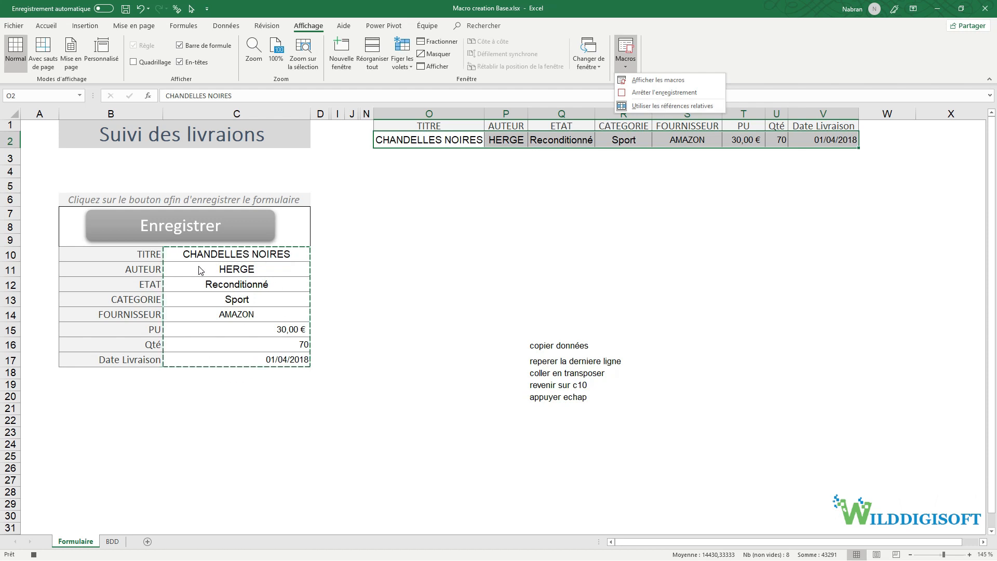
- Turn relative references off, return to C10 and stop recording the macro
click(640, 105)
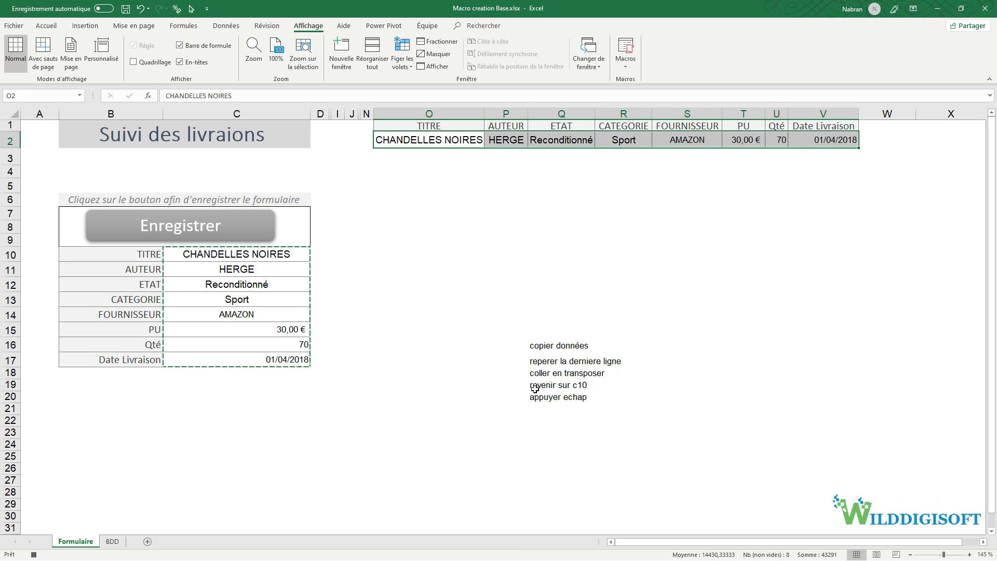
click(248, 255)
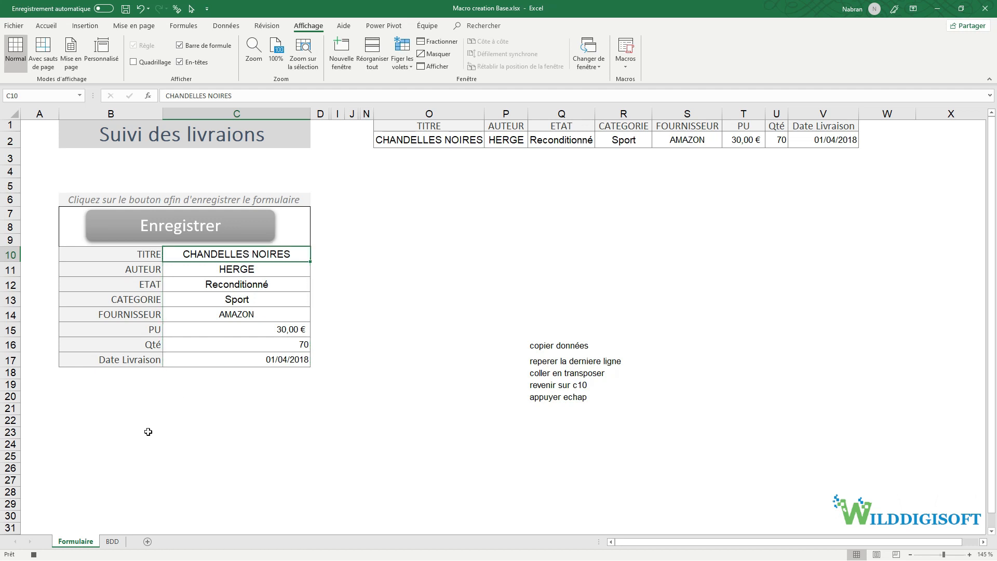
click(34, 554)
- Change the form's PU to 45 and Qté to 50 for a test entry
click(297, 331)
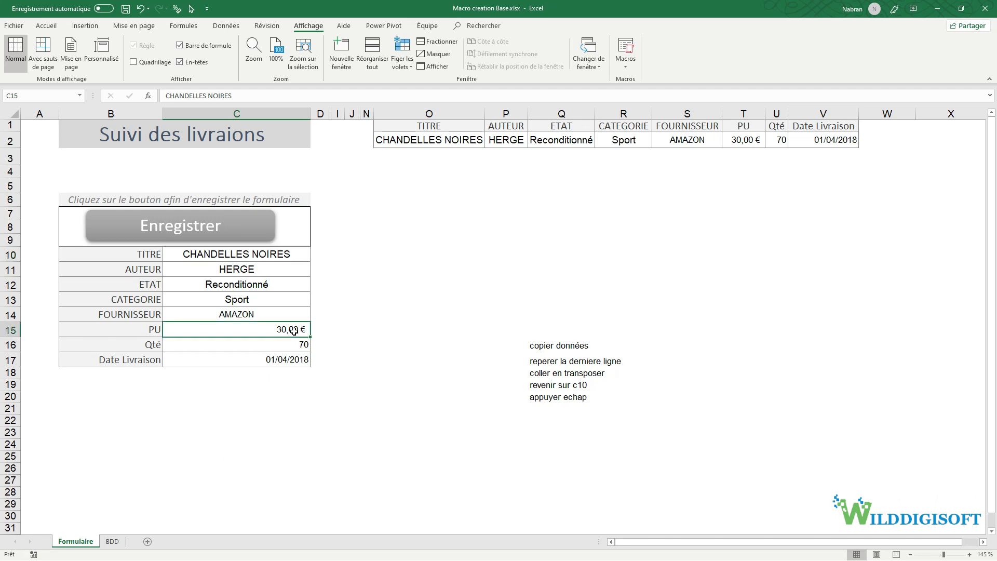
text(45)
key(Return)
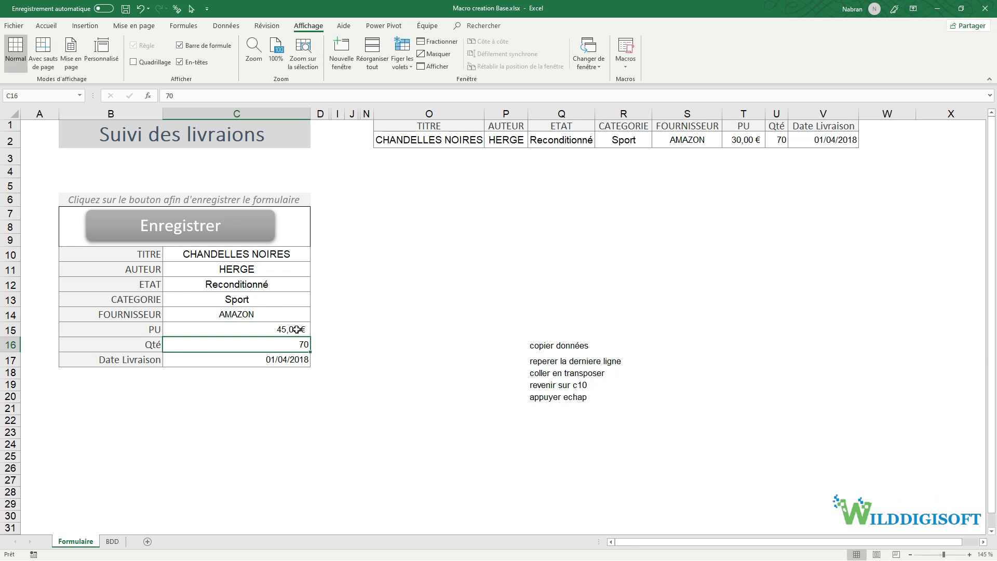
text(5)
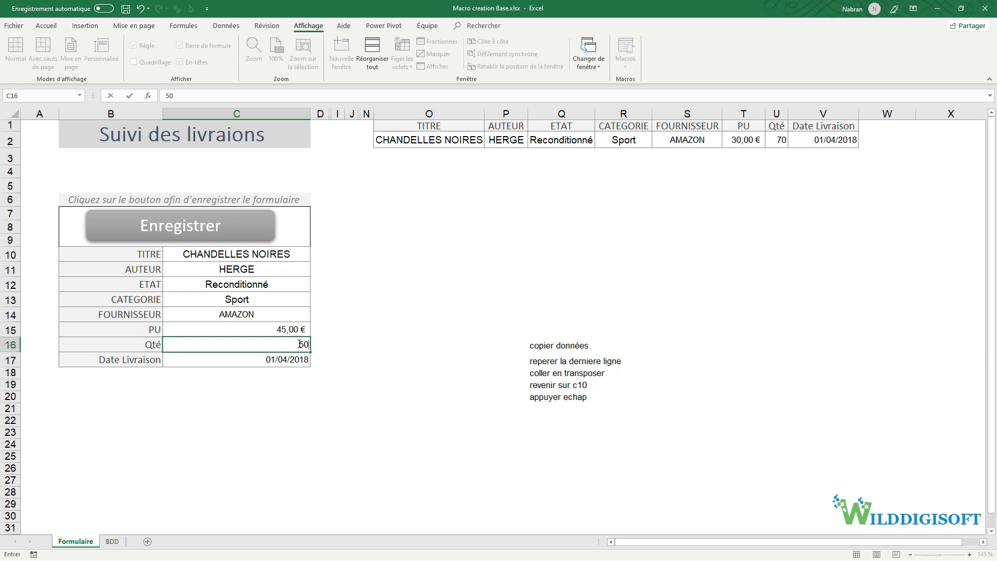
click(306, 372)
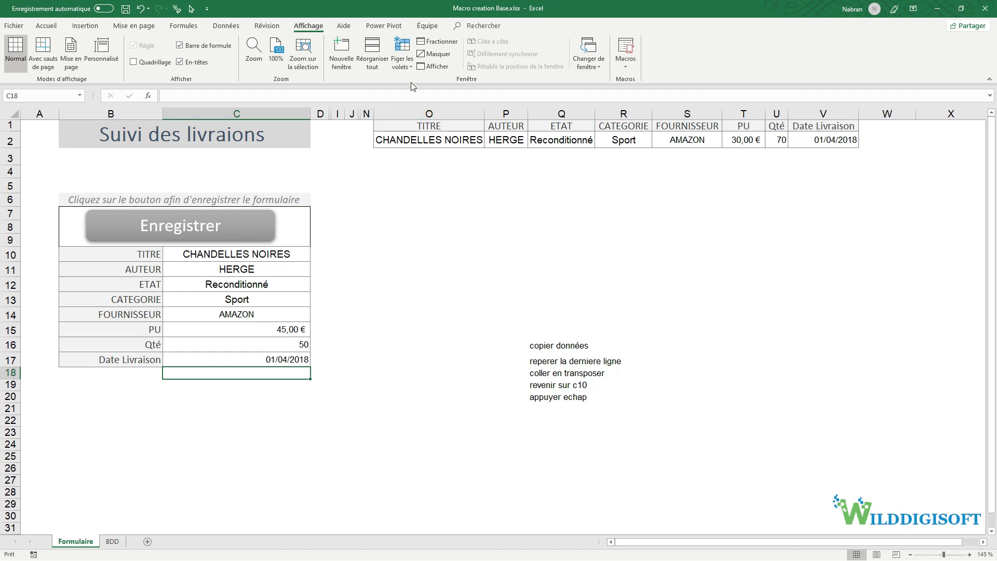
- Run the Sauvegarde macro from the Macros list to append the entry as row 3
click(627, 48)
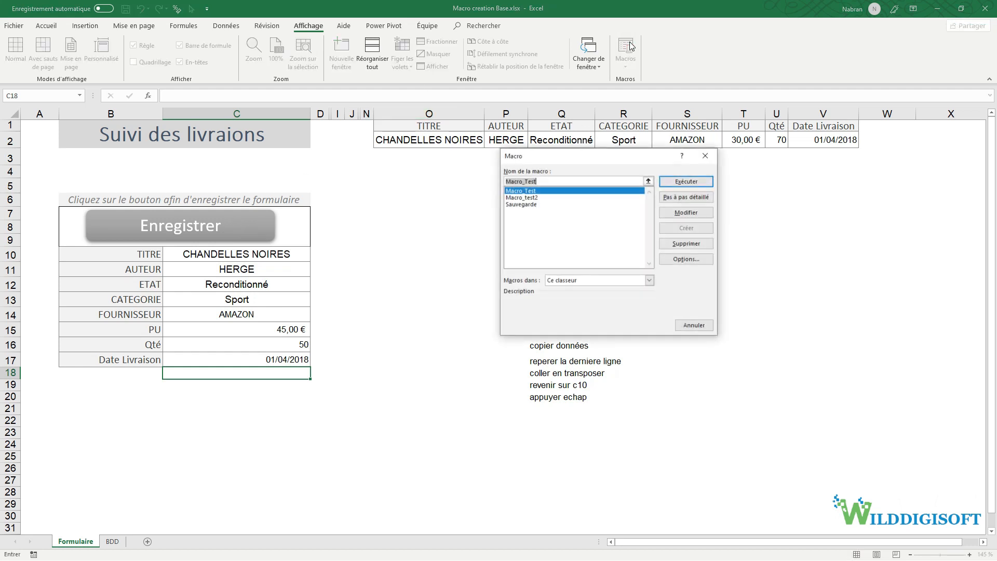
click(535, 204)
drag(571, 156, 465, 276)
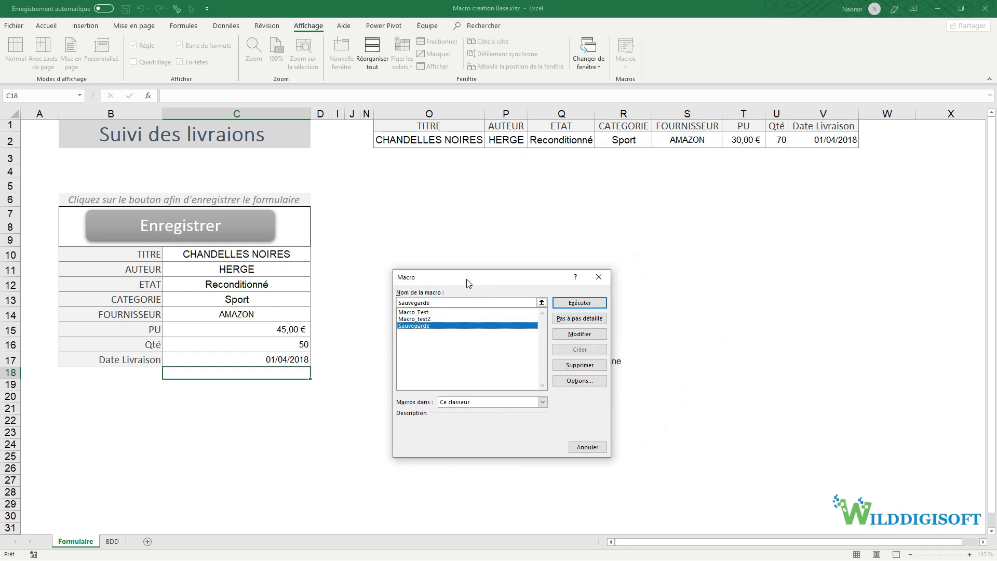
click(580, 302)
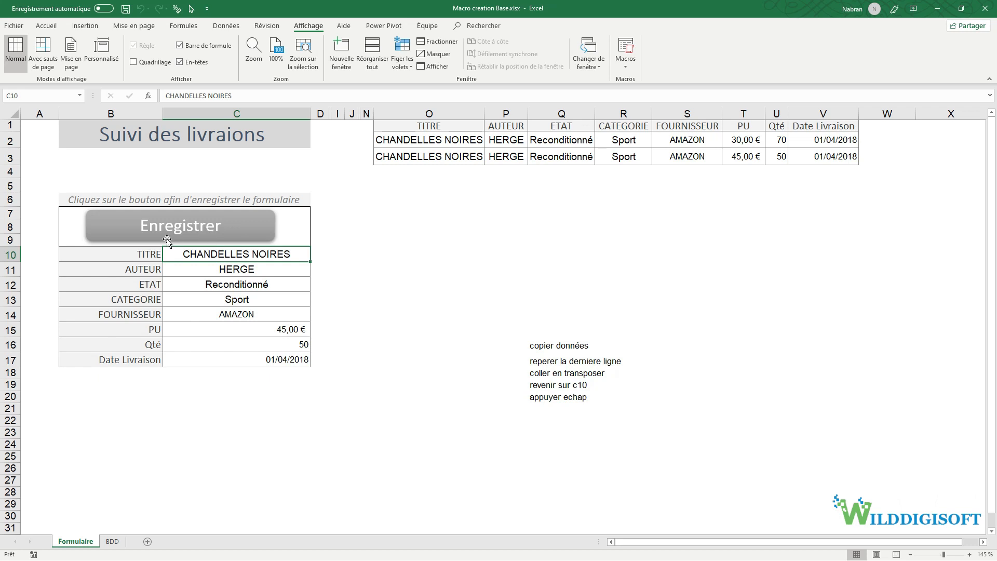
- Assign the Sauvegarde macro to the Enregistrer button shape
right_click(254, 231)
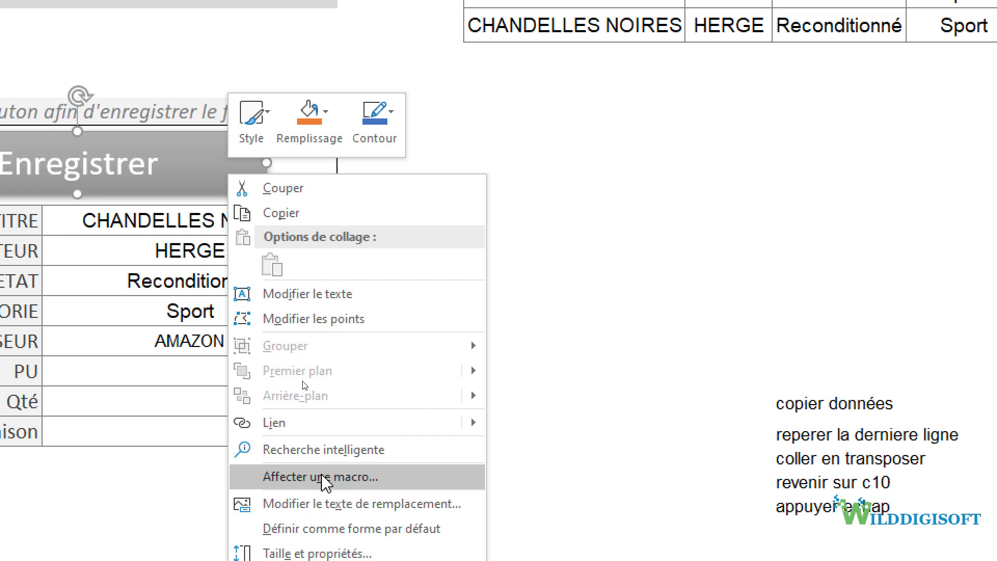
click(325, 486)
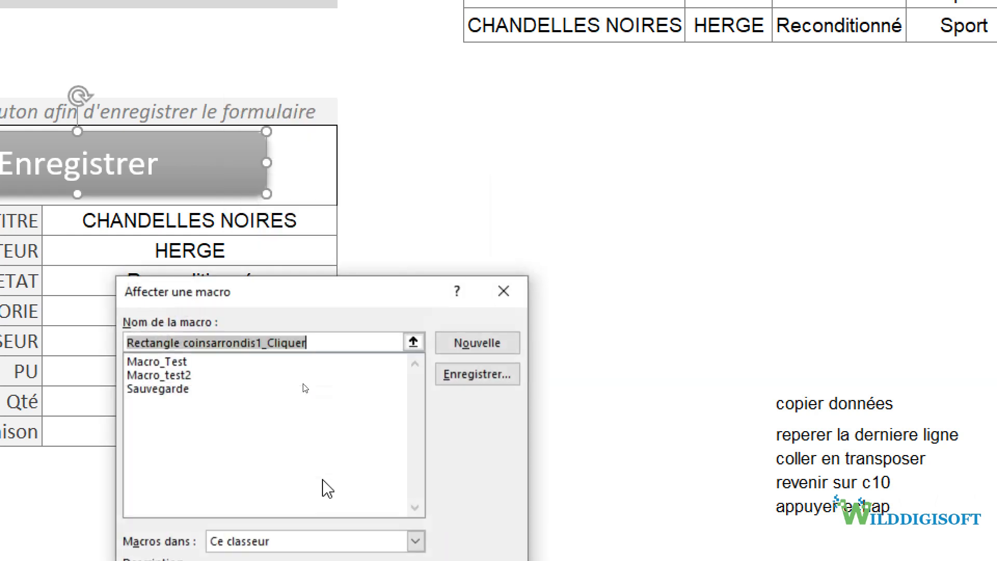
click(179, 391)
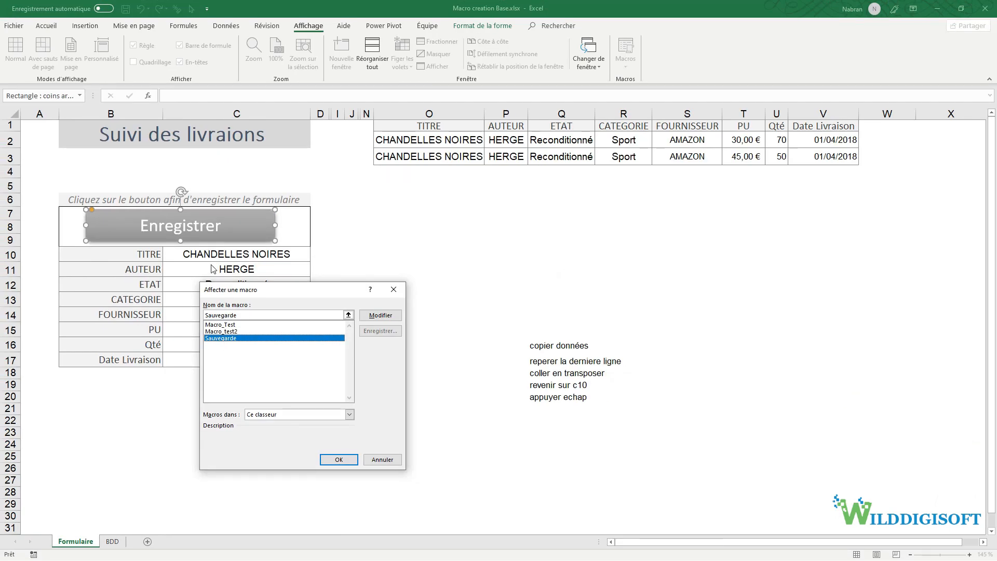
click(335, 460)
- Choose Histoire as CATEGORIE and PETIT LECTEUR as FOURNISSEUR in the form
click(252, 304)
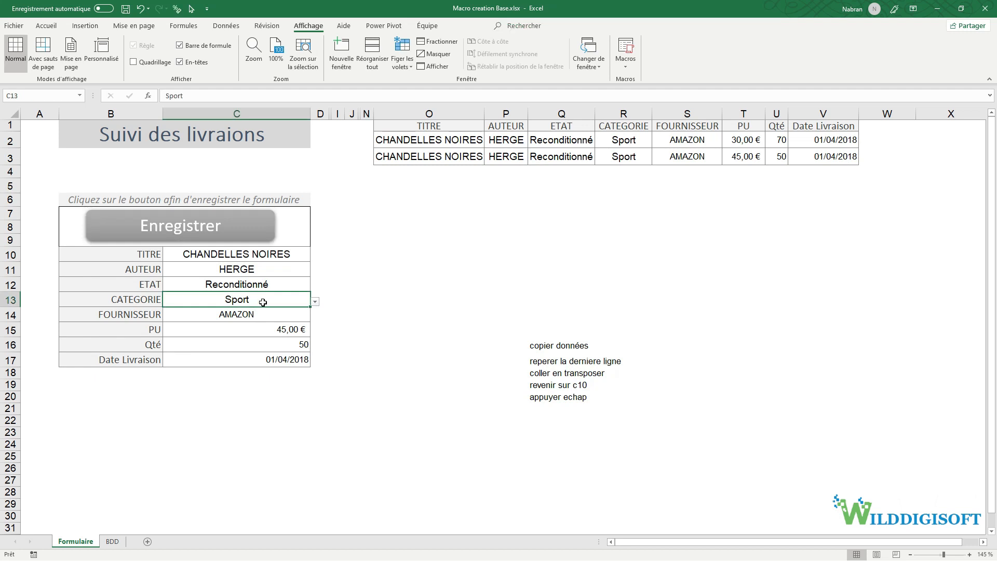
click(315, 302)
click(312, 323)
click(304, 315)
click(315, 317)
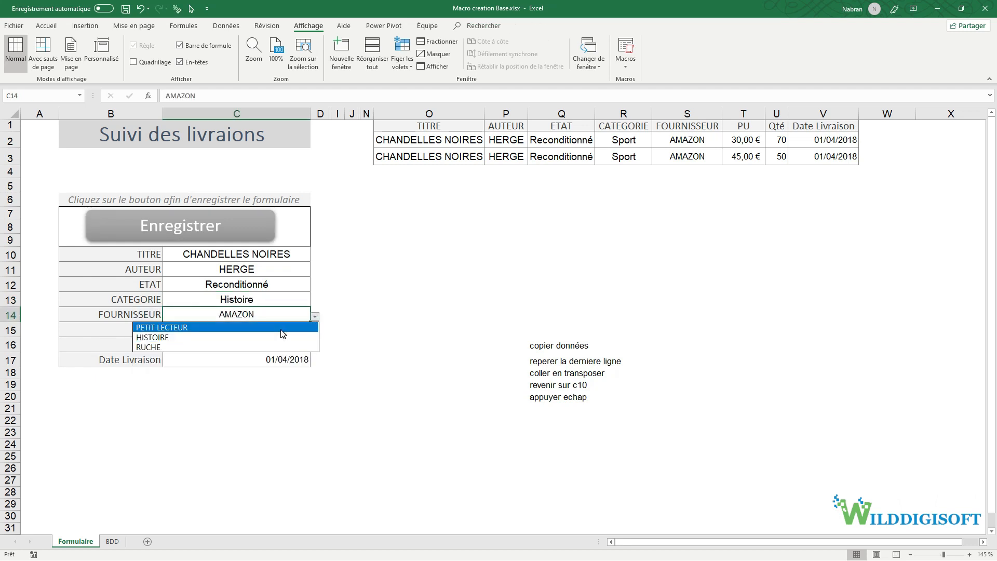
click(294, 327)
- Enter PU 30, Qté 20 and today's date, then save the entry with Enregistrer
click(295, 333)
text(30)
key(Return)
text(20)
key(Return)
key(ctrl+semicolon)
key(Return)
click(196, 235)
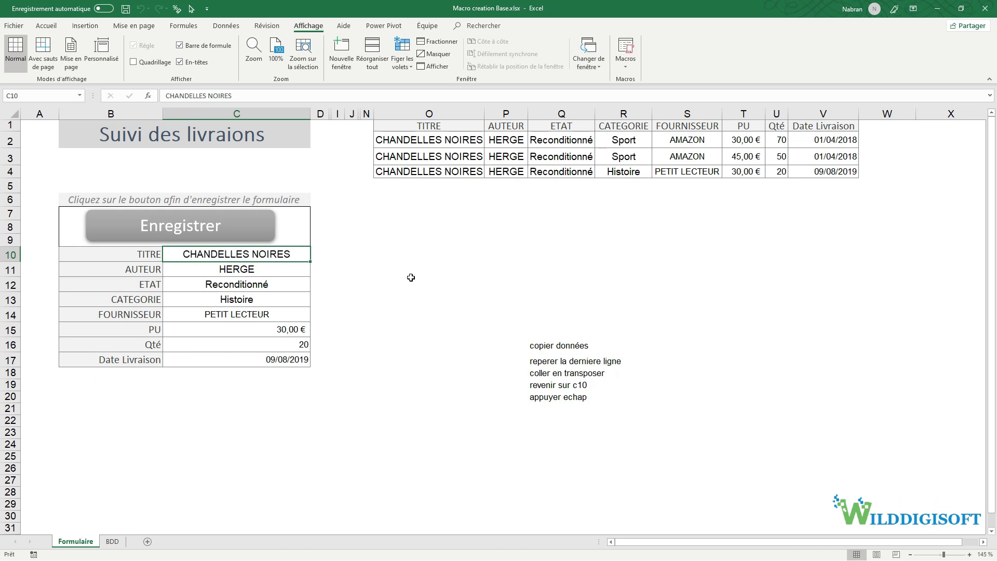
- Delete the notes in Q16:Q21 and select the three saved table rows O2:V4
drag(546, 347, 548, 408)
key(Delete)
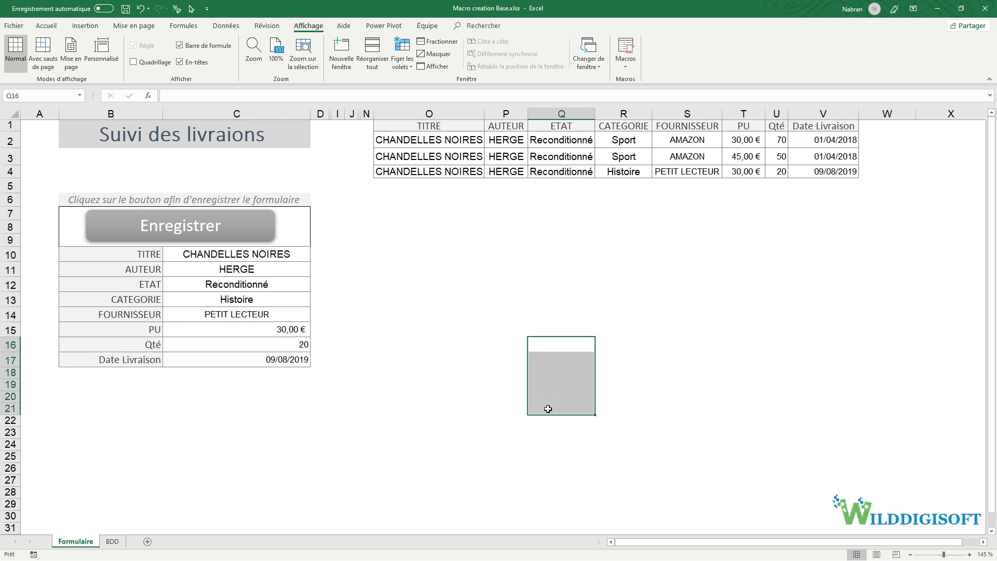
click(555, 346)
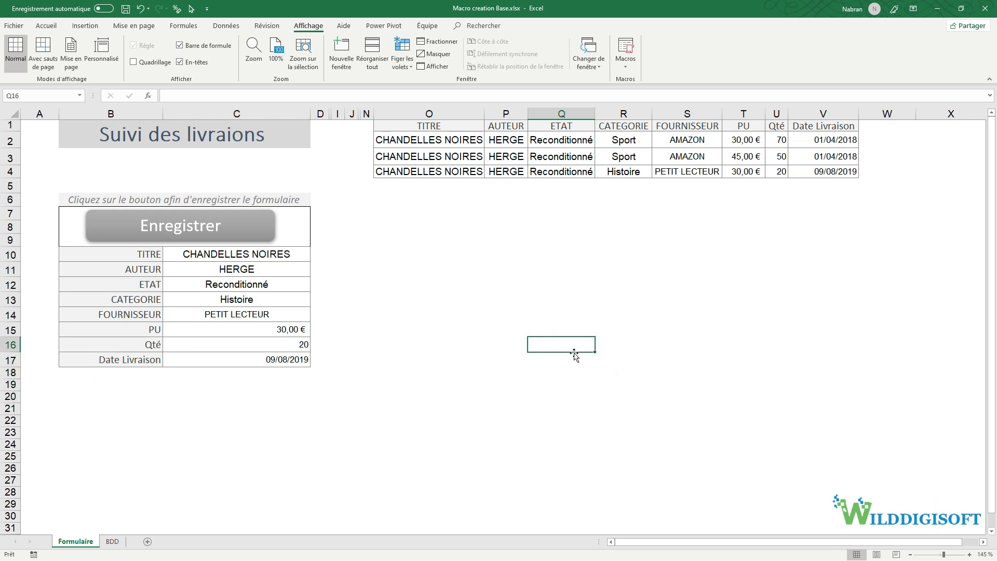
click(628, 70)
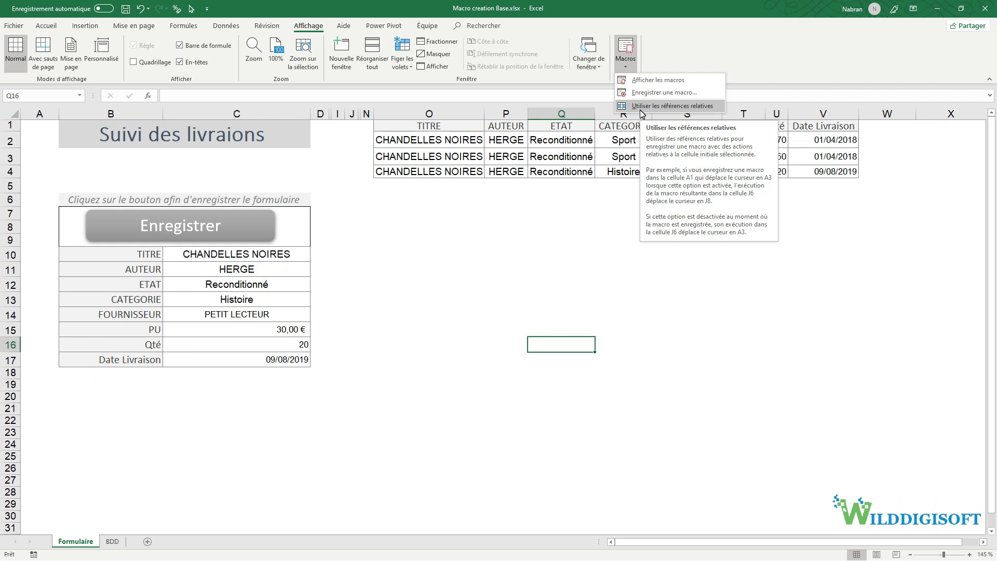
click(582, 195)
drag(428, 146, 823, 174)
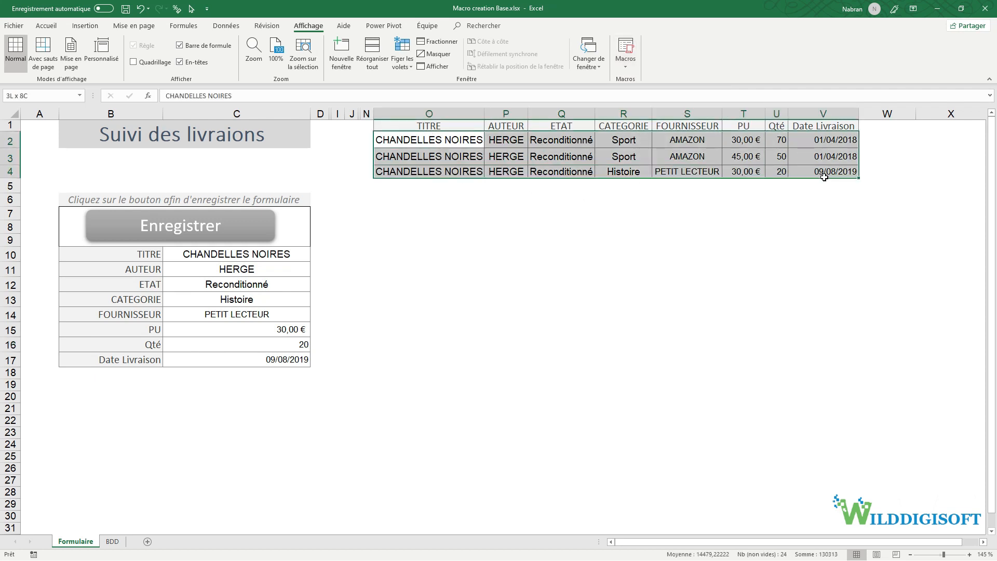
- Paste the form labels B10:B17 transposed as headers across row 1 of BDD
click(111, 542)
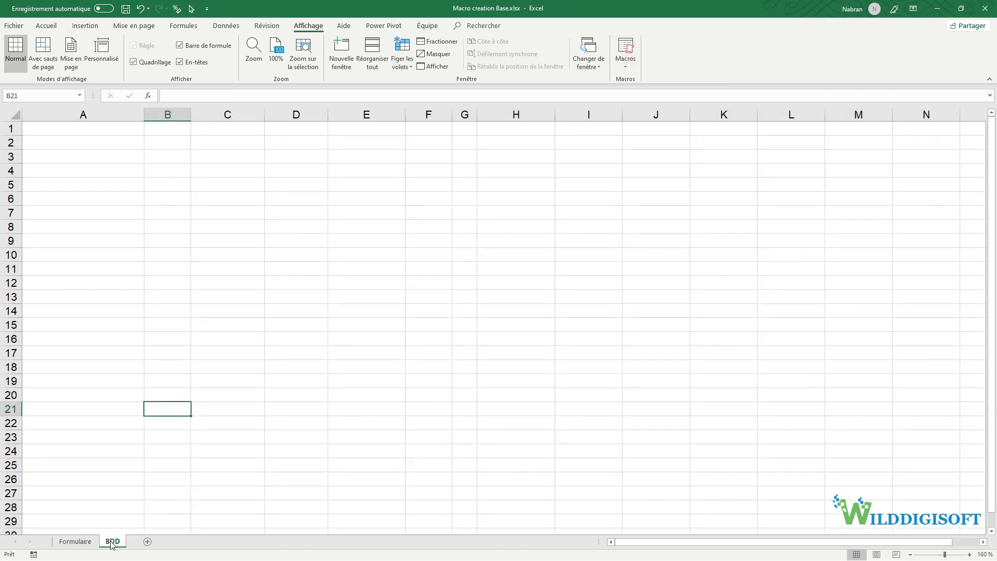
click(76, 543)
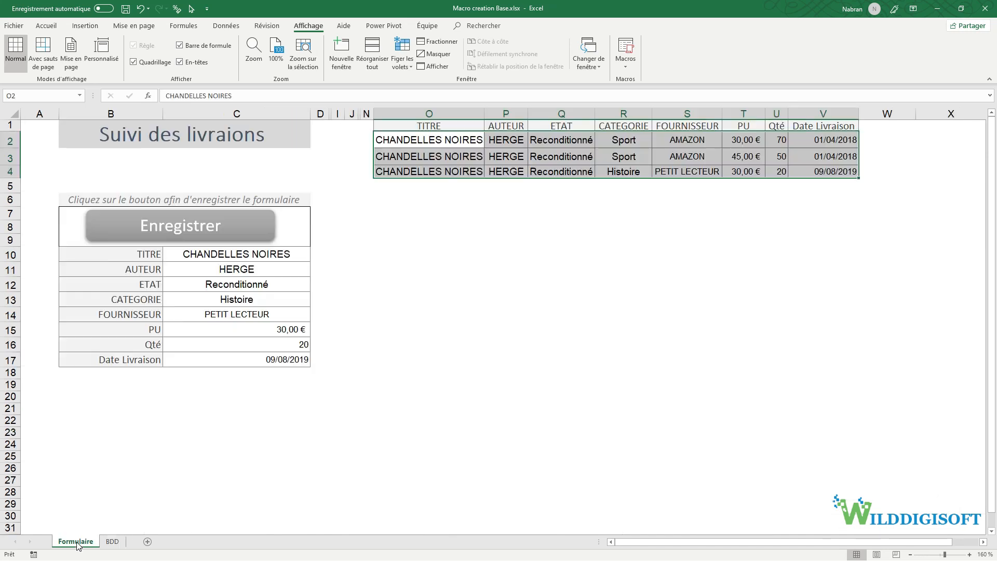
drag(147, 255, 142, 367)
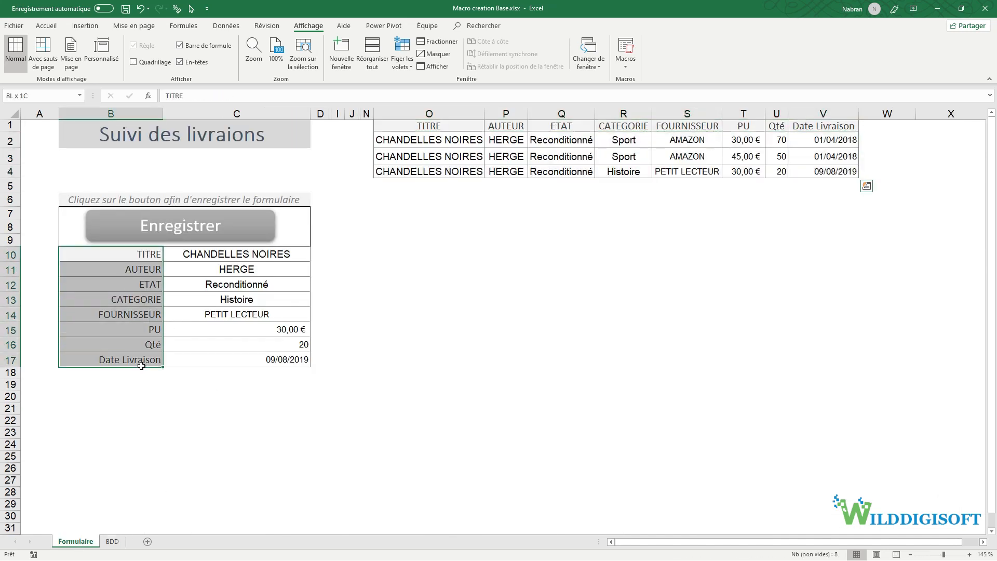
key(ctrl+c)
click(110, 542)
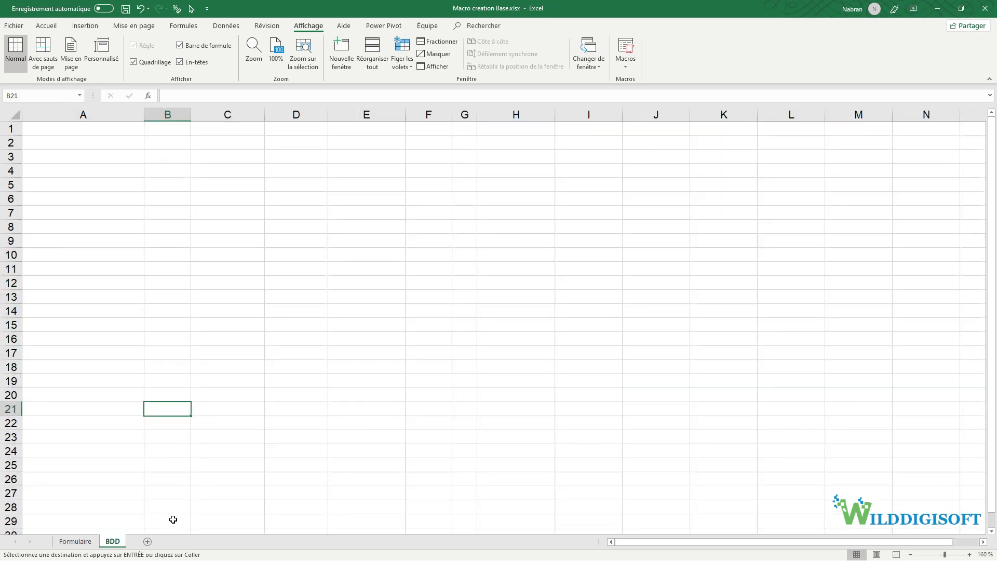
click(116, 127)
right_click(115, 128)
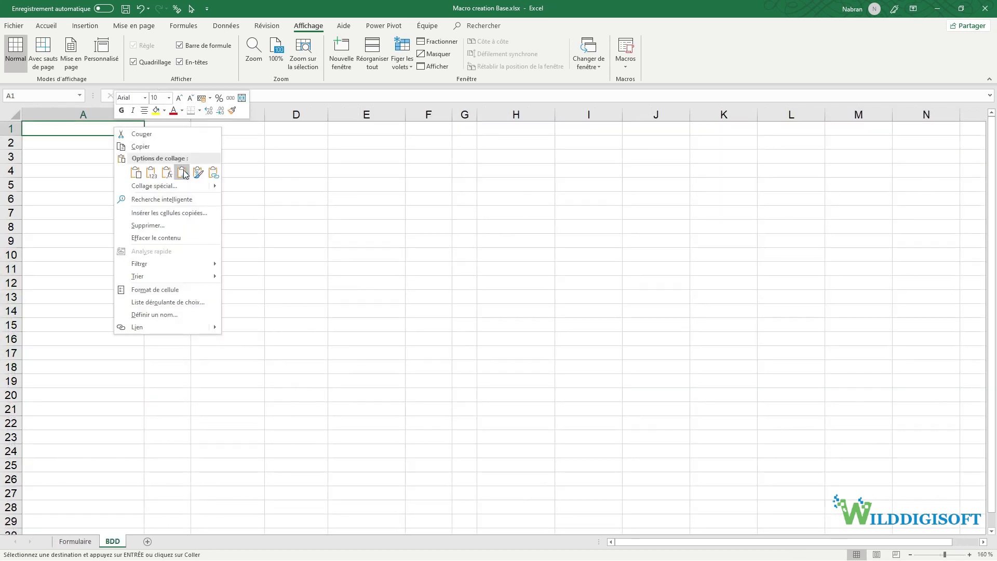
click(182, 173)
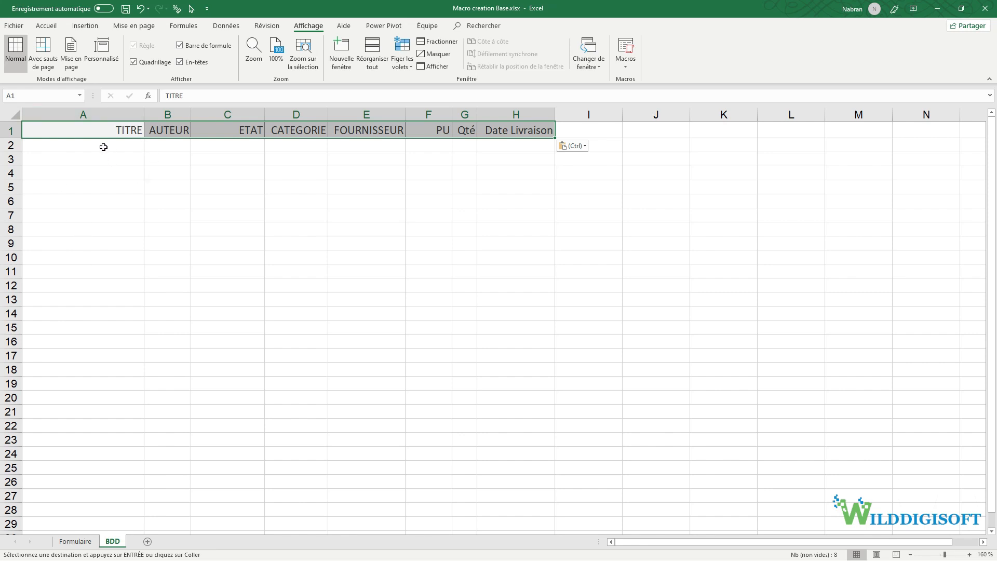
click(105, 131)
- Clear all contents and formatting from Formulaire's old rows O2:V4 with Effacer tout
click(80, 542)
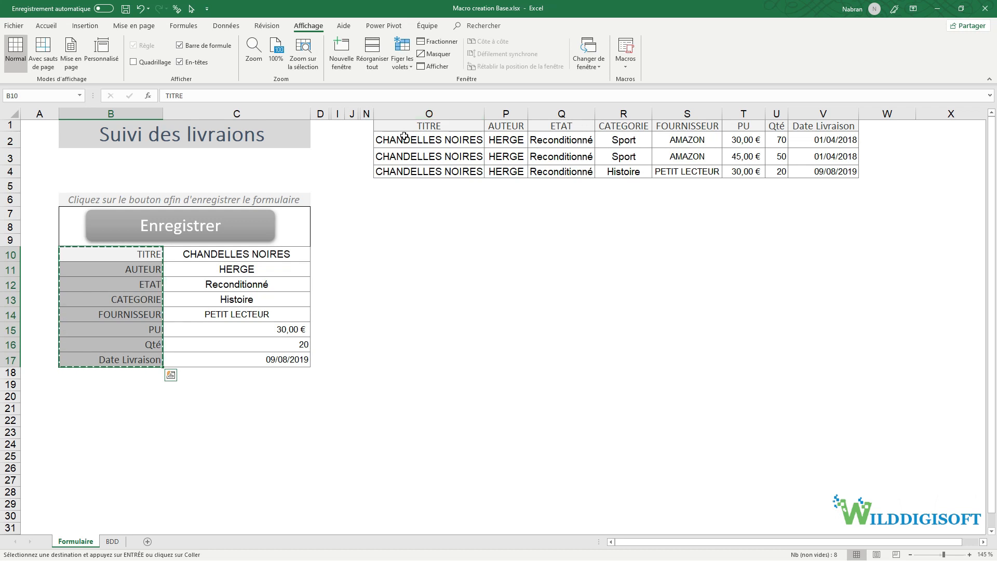
drag(404, 136, 800, 172)
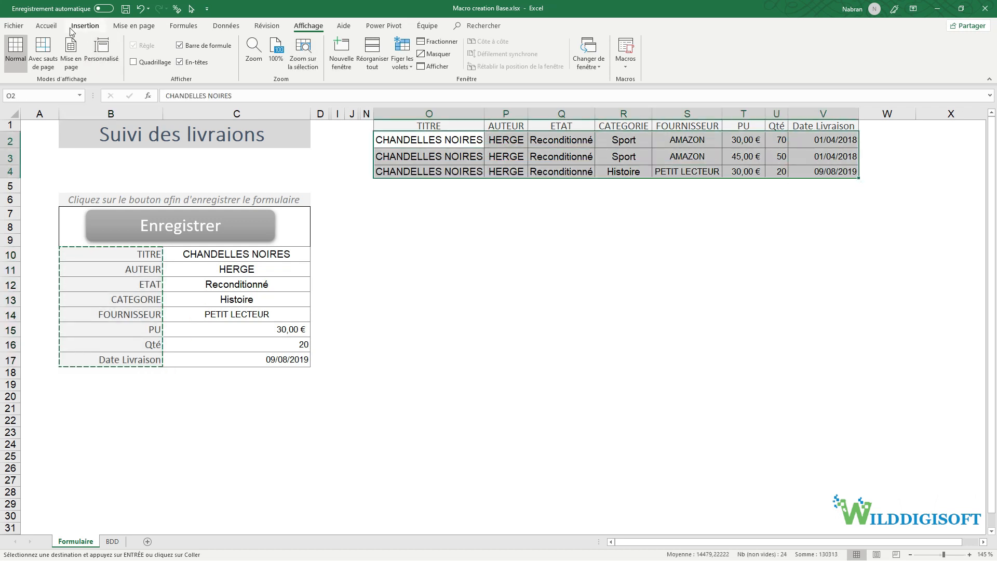
click(46, 26)
click(742, 65)
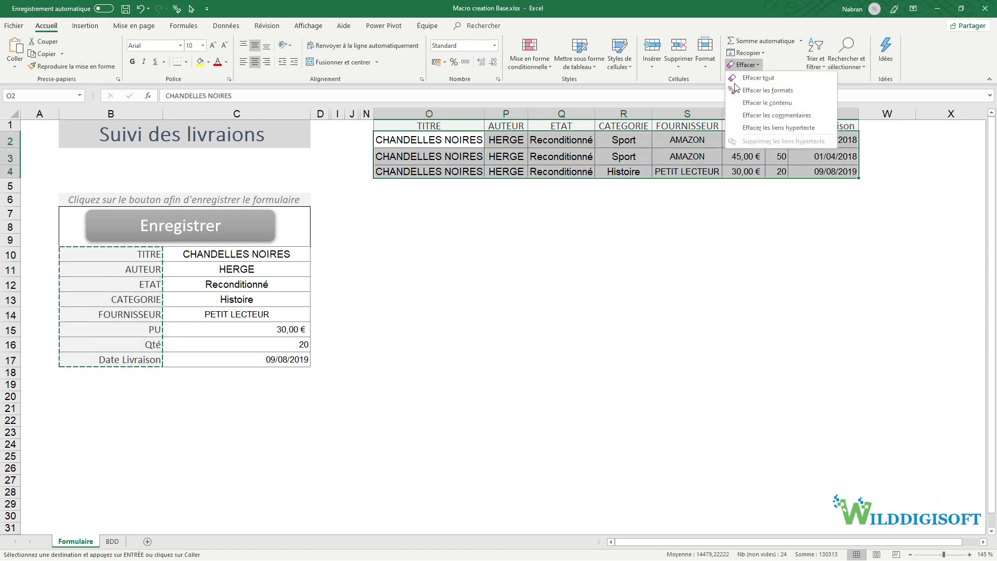
click(758, 78)
click(416, 385)
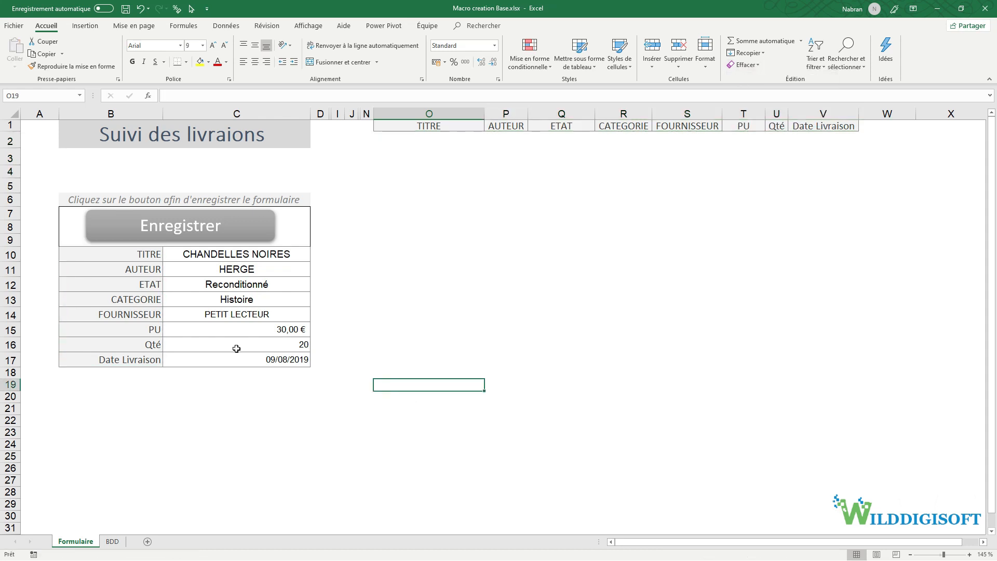
click(187, 421)
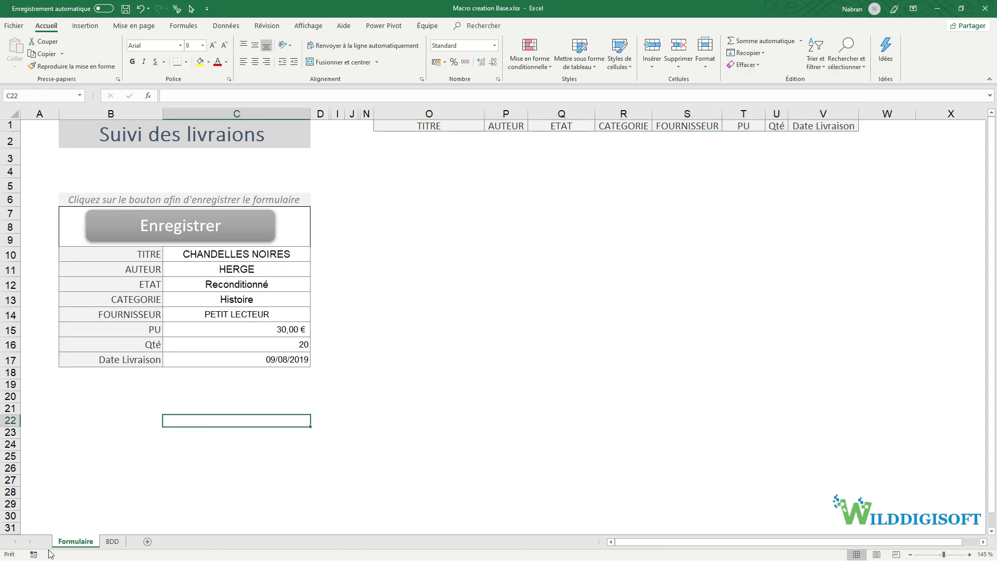
click(34, 554)
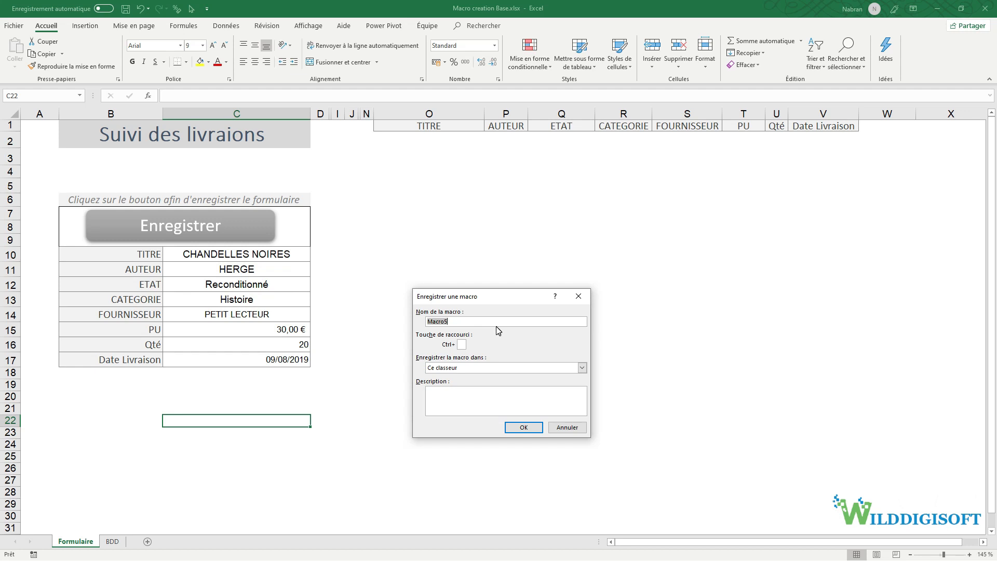
- Cancel the Record Macro dialog and delete the Sauvegarde macro from the Macros list, confirming with Oui
click(567, 428)
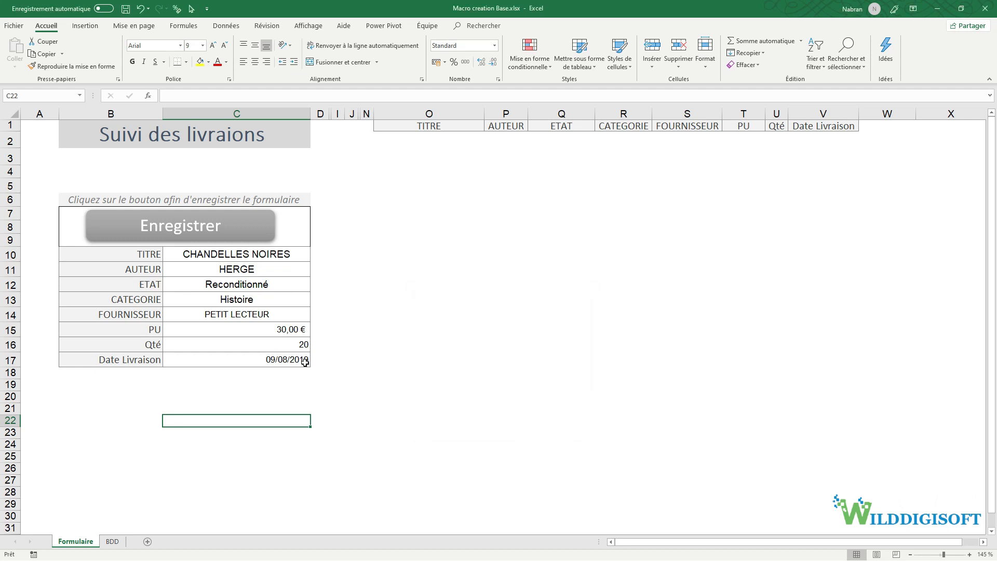
click(314, 27)
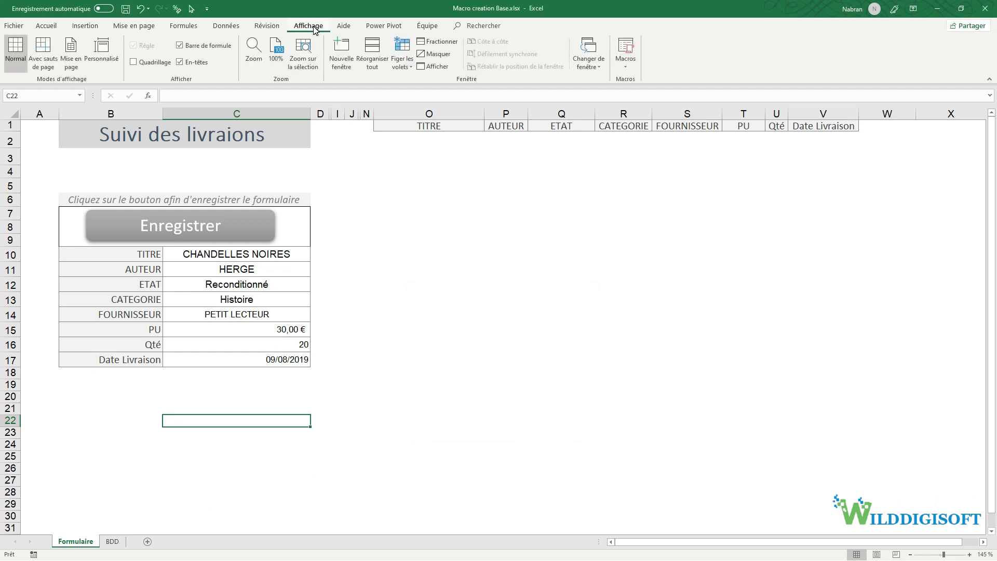
click(625, 47)
click(417, 328)
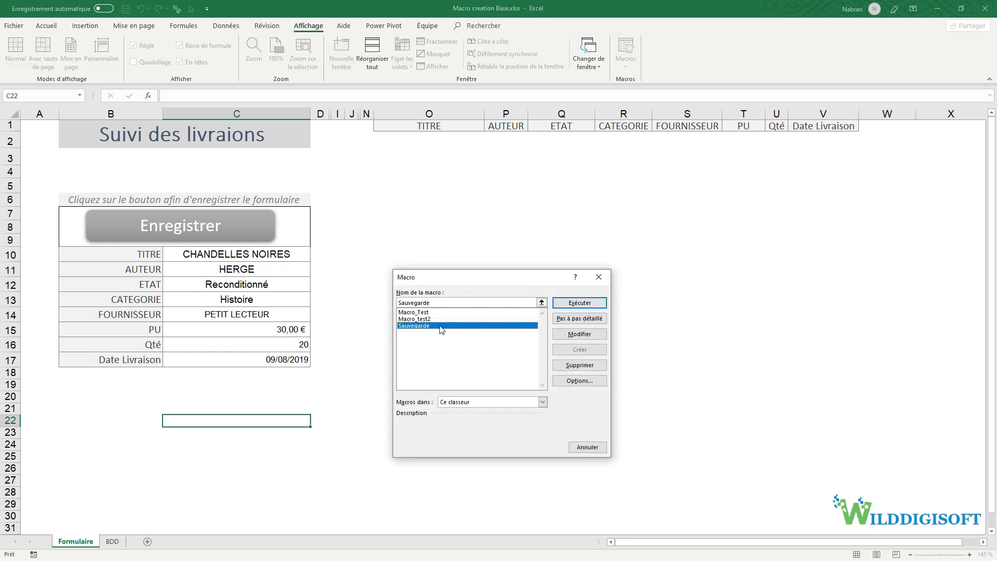
click(572, 366)
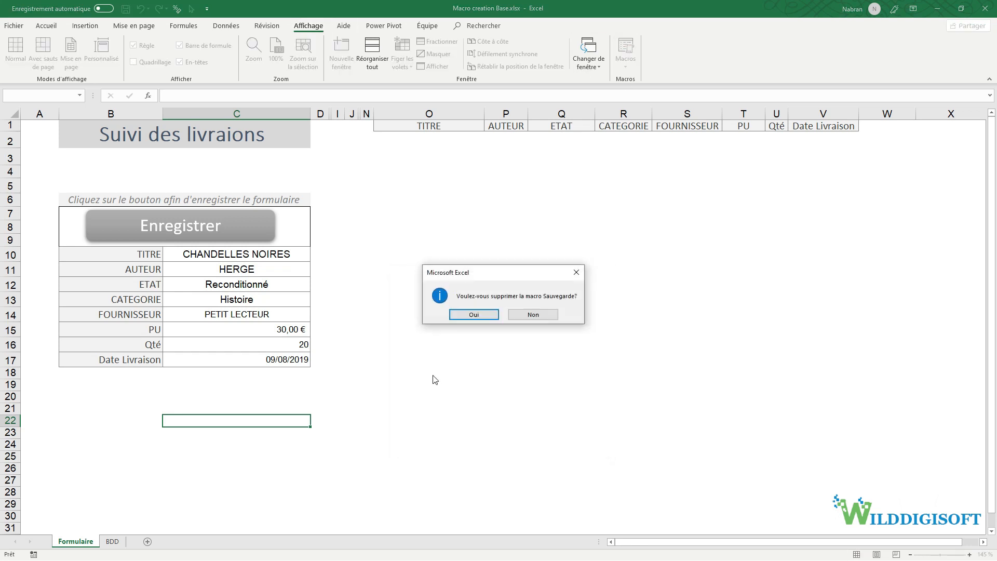
click(471, 314)
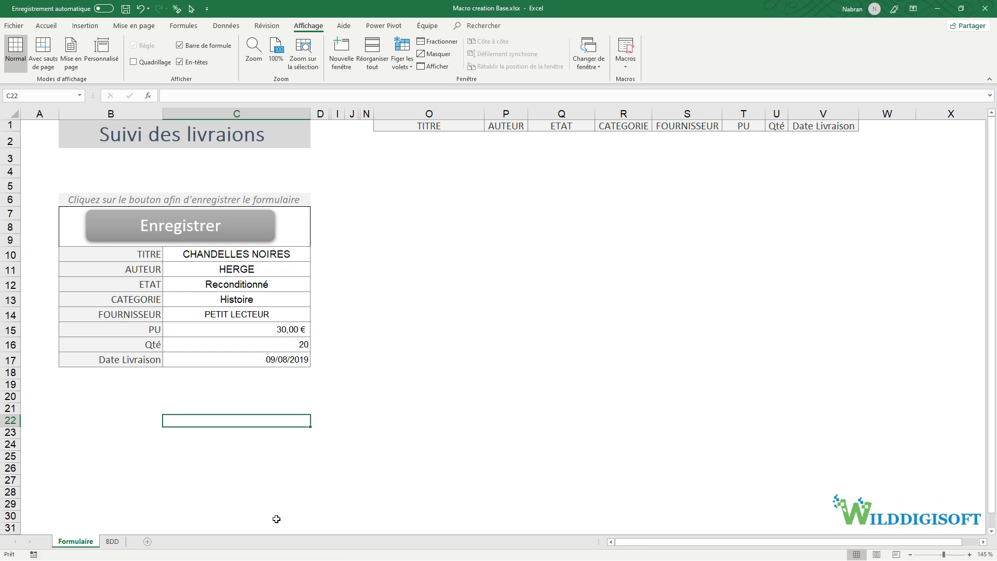
- Turn on Développeur in Personnaliser le ruban and switch to the Développeur tab
right_click(312, 29)
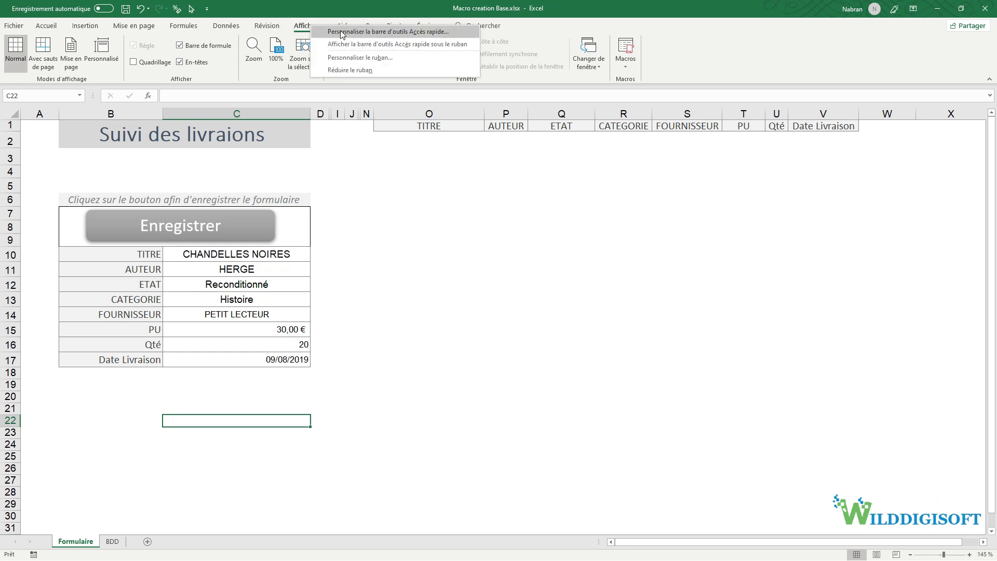
click(354, 58)
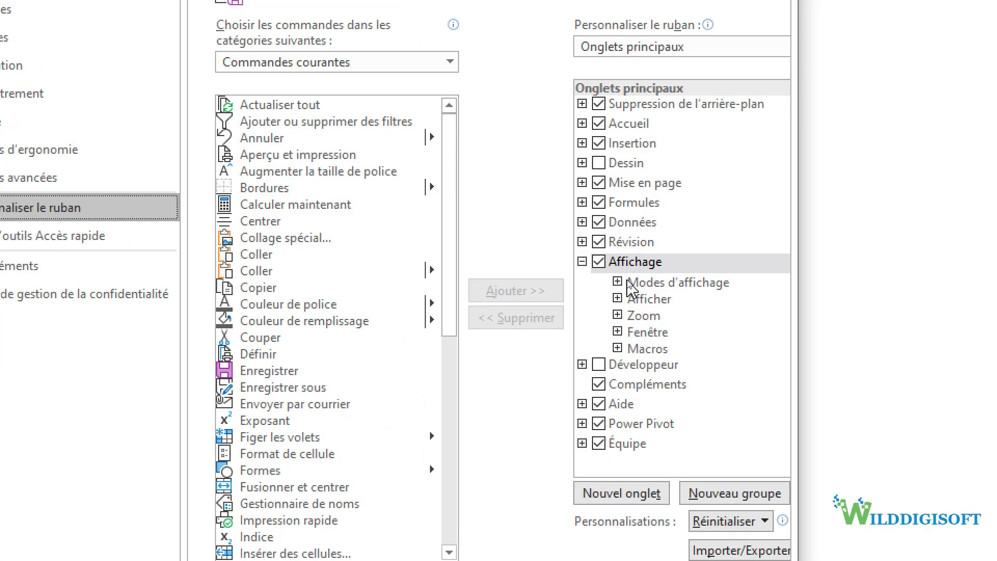
click(614, 322)
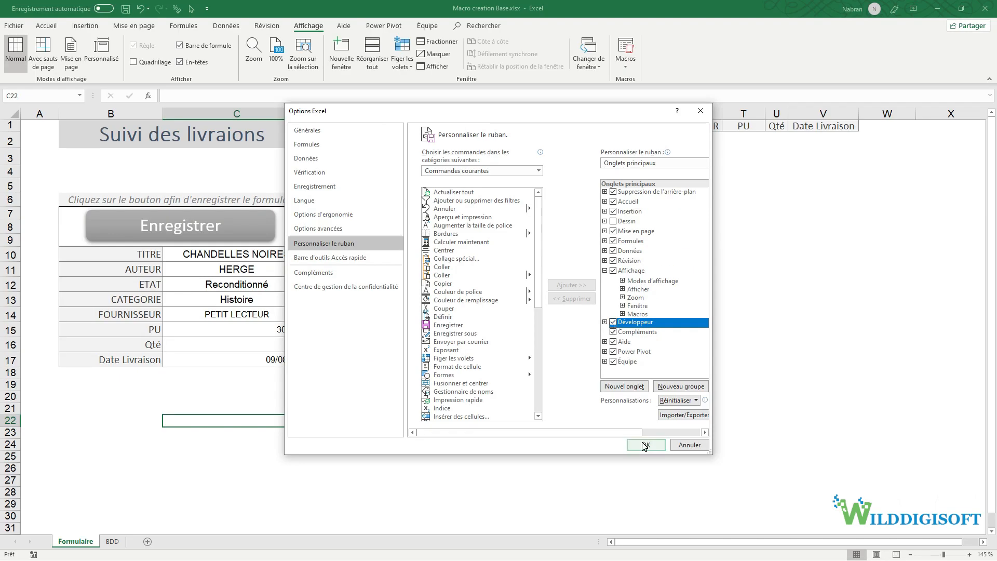
click(645, 446)
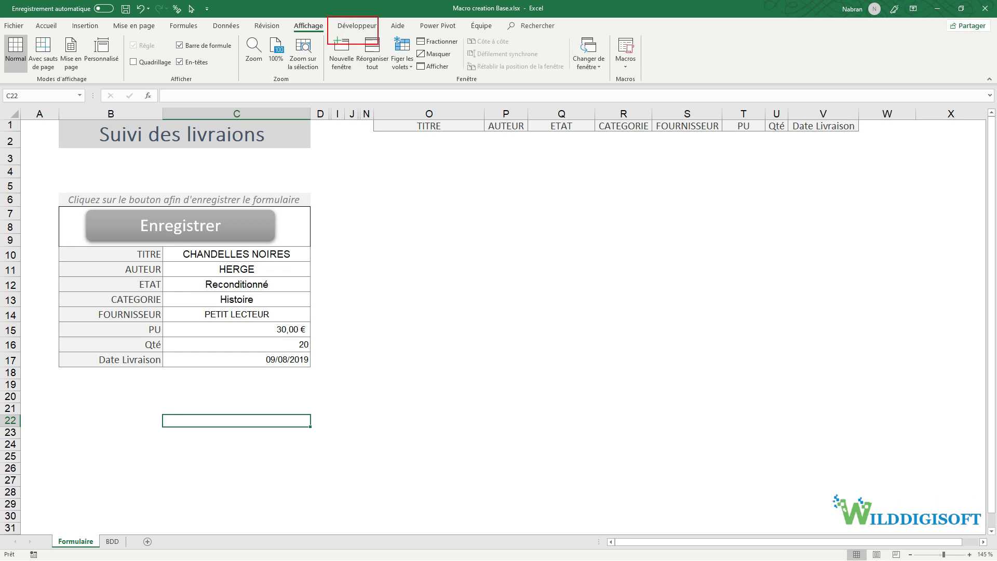
drag(353, 46, 351, 110)
click(357, 27)
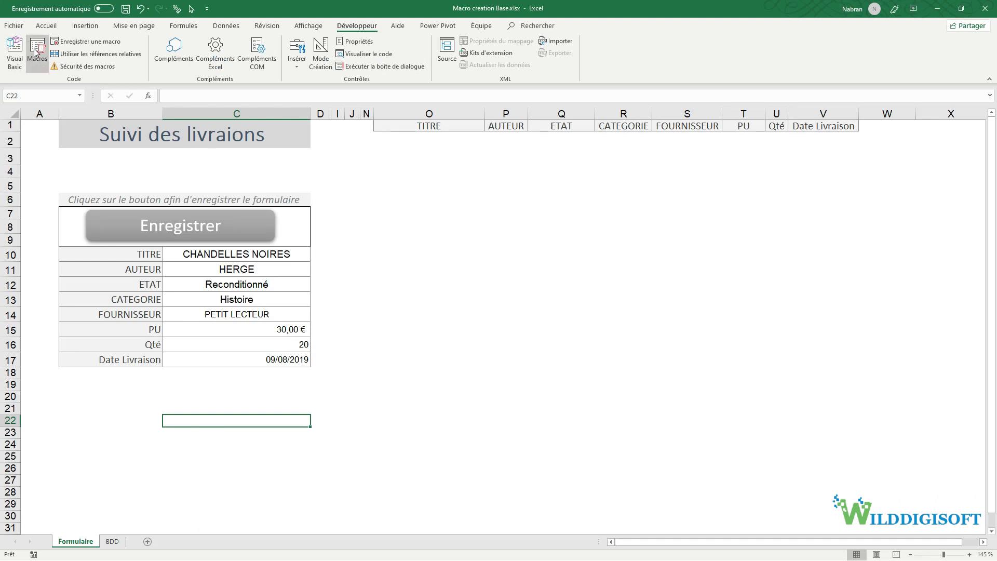
- Start recording the Sauvegarde macro and copy the form values C10:C17
click(65, 45)
text(Sauvegarde)
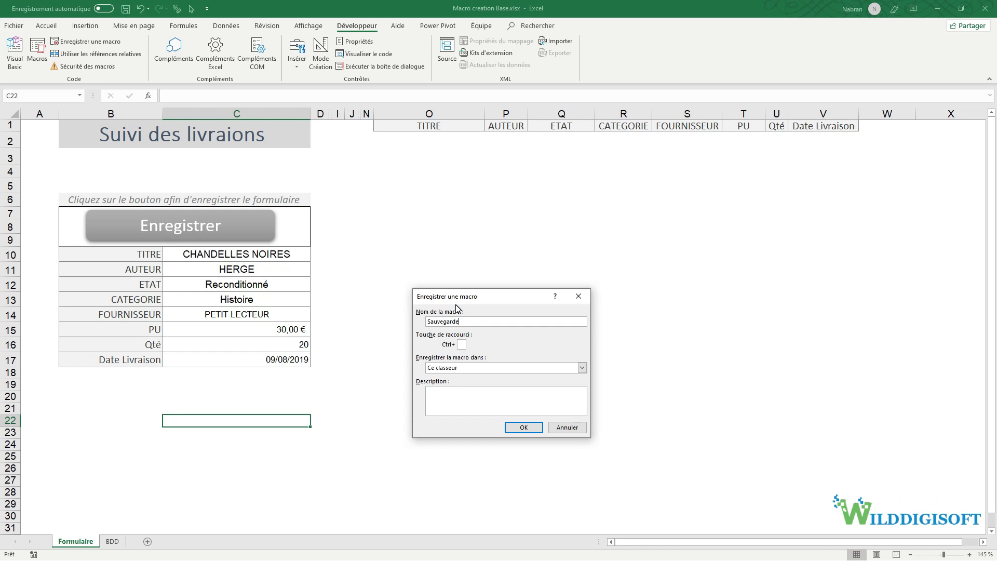
click(522, 428)
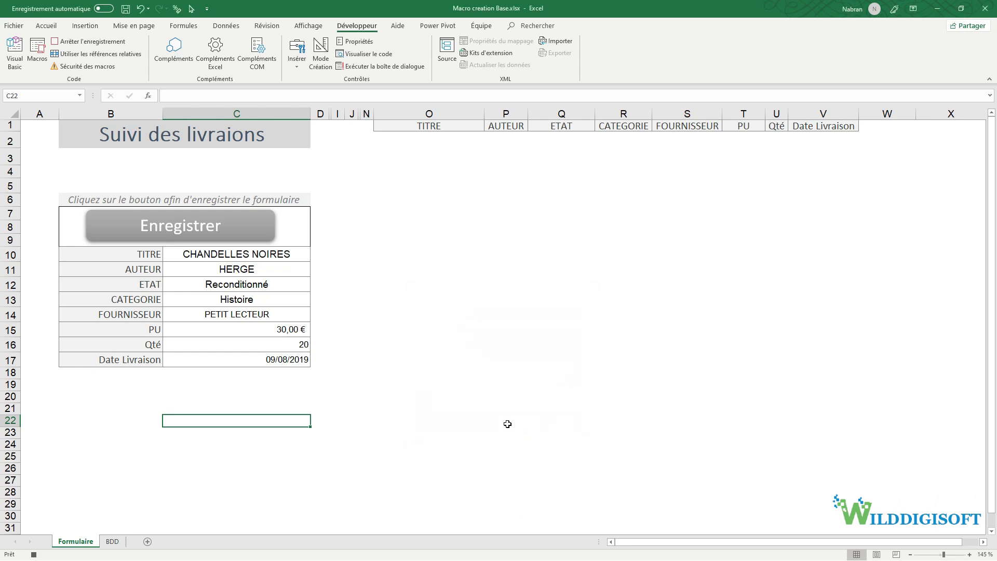
drag(244, 255, 260, 363)
key(ctrl+c)
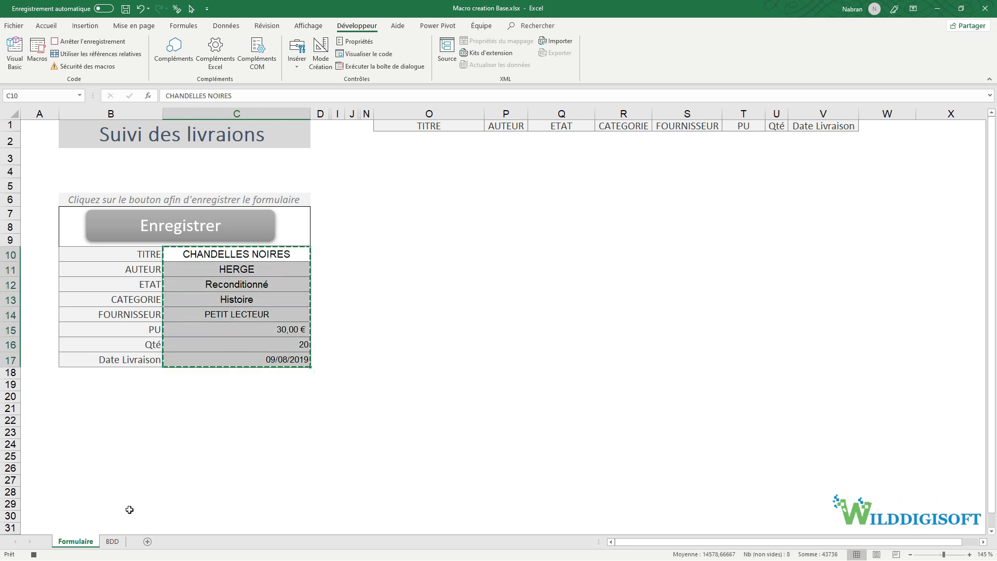
- On the BDD sheet, jump to A10000 and then up to the last filled cell
click(112, 541)
click(51, 99)
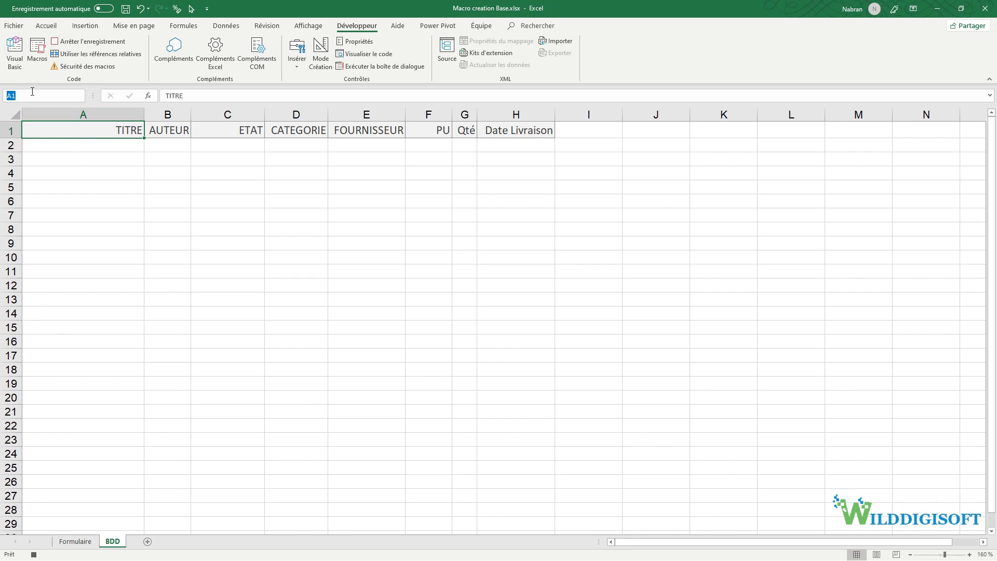
text(a10000)
key(Return)
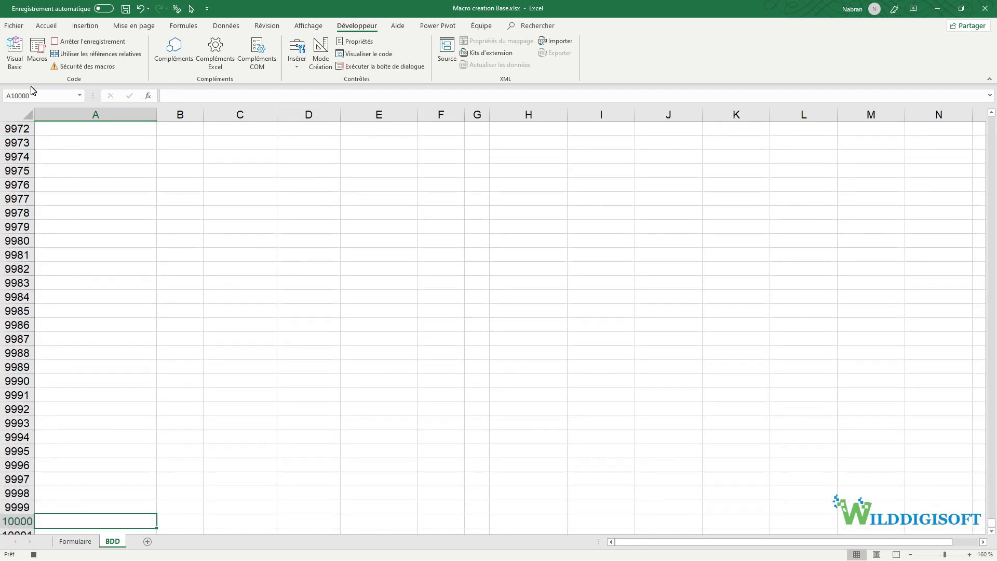
key(ctrl+Up)
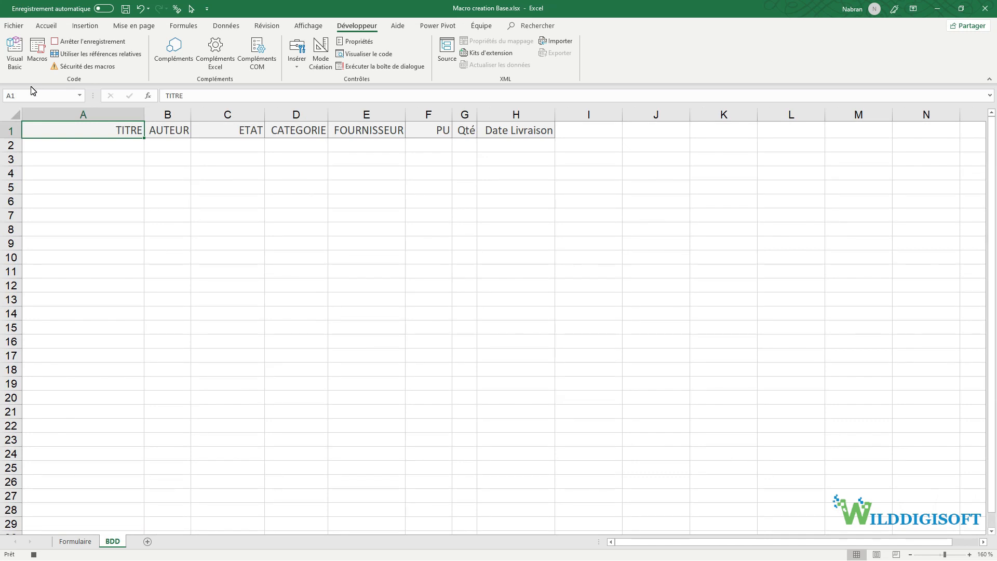
- With relative references on, paste the form values transposed into row 2 at A2
click(68, 54)
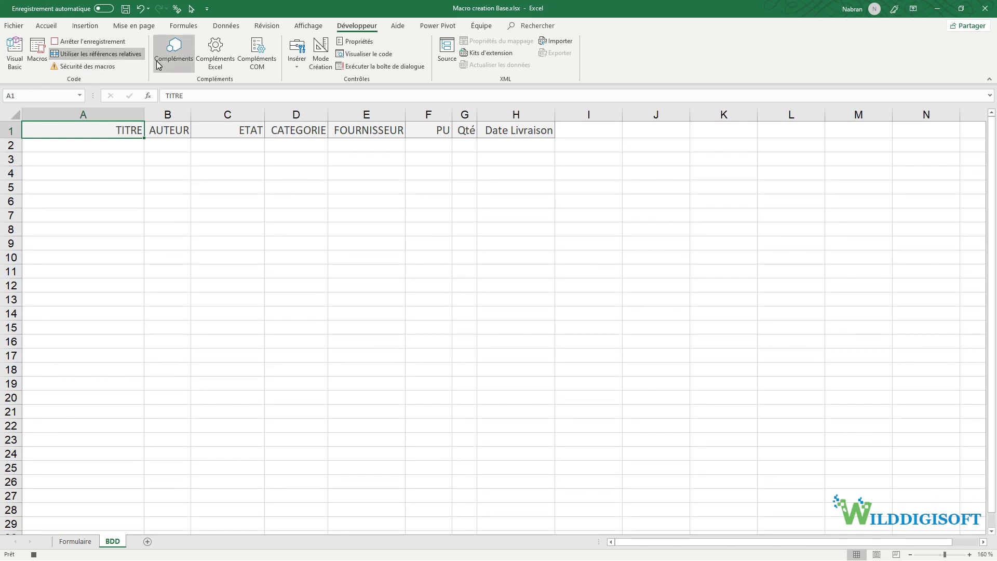
key(Down)
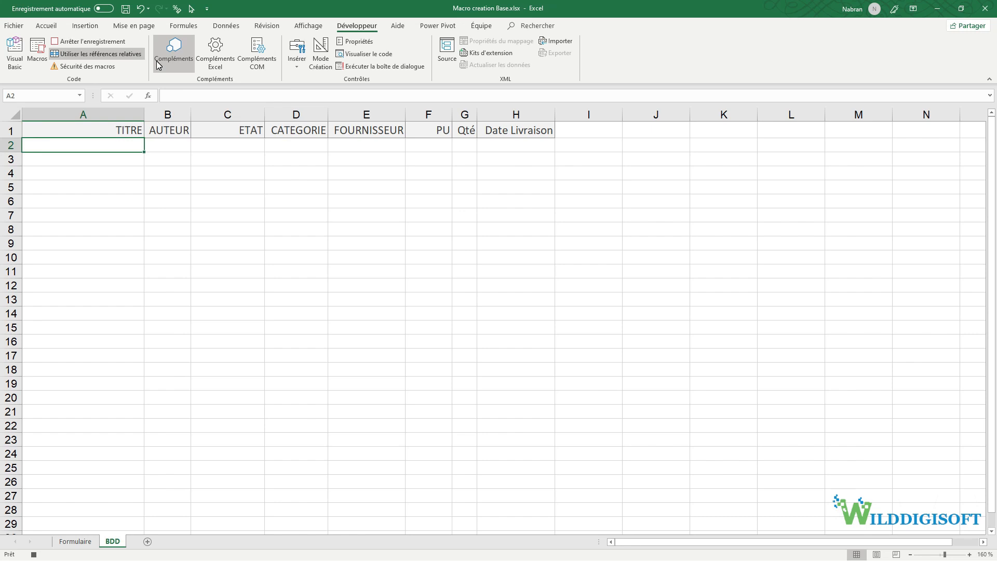
right_click(72, 144)
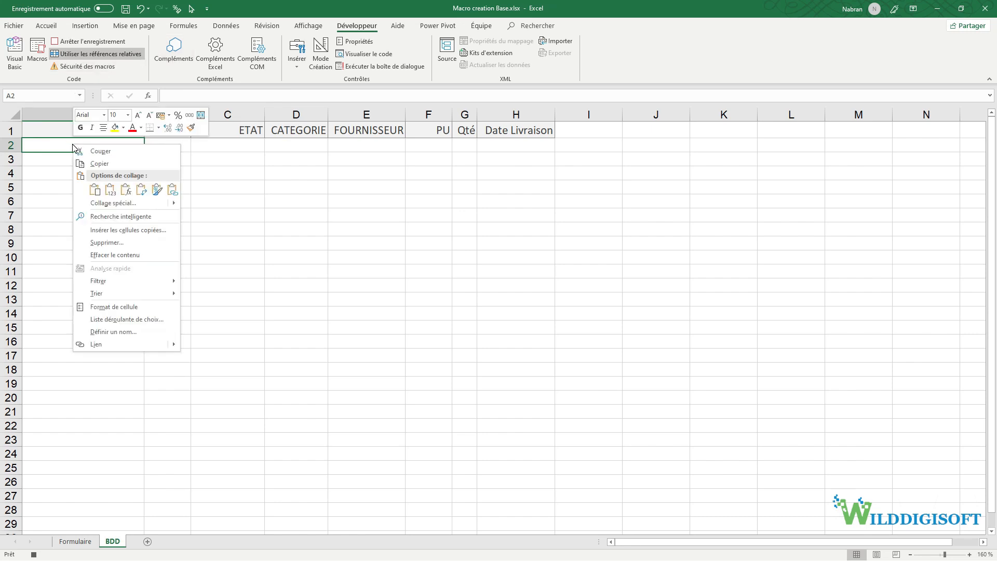
click(137, 190)
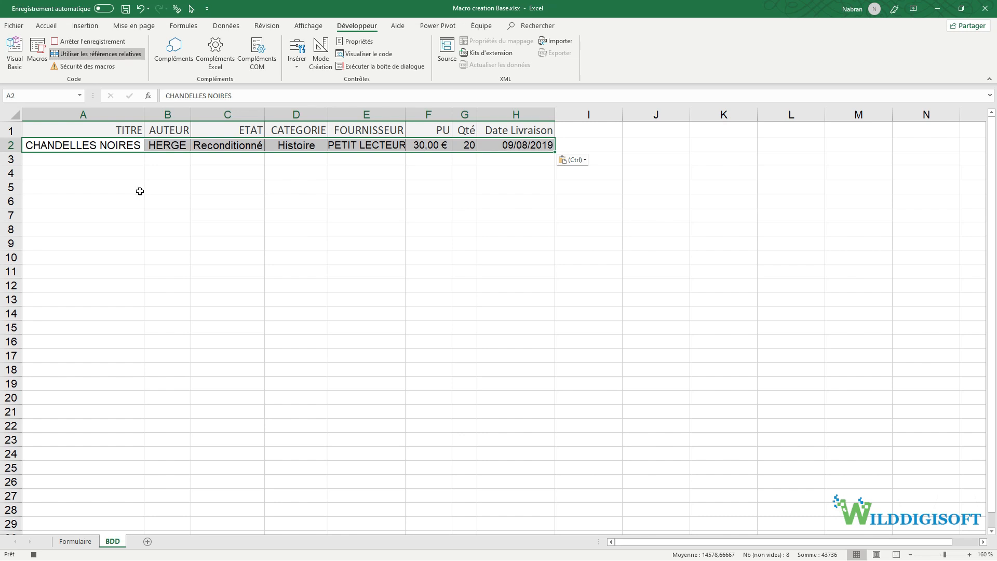
click(108, 55)
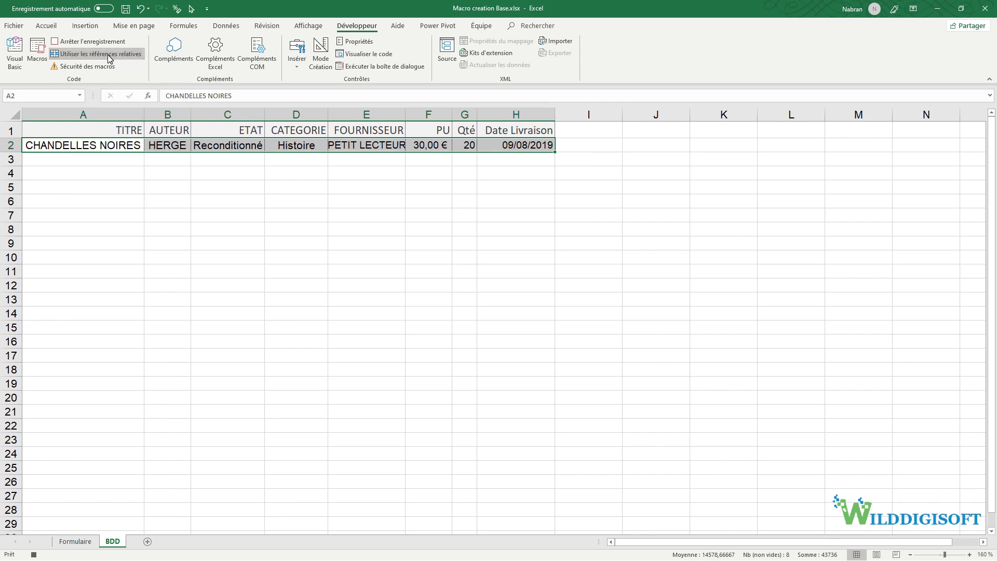
- Return to Formulaire, cancel the pending copy, and stop the macro recording
click(73, 541)
click(237, 257)
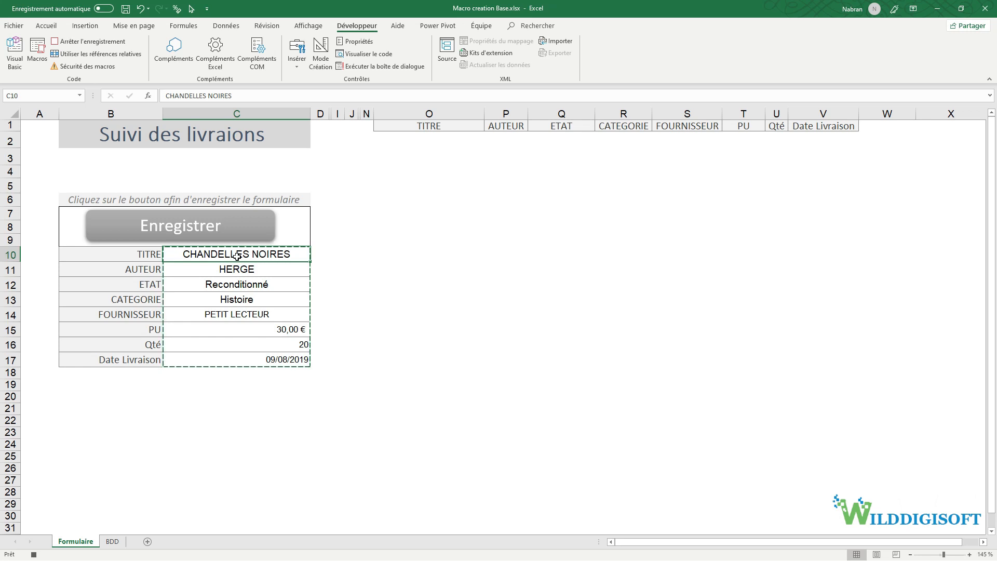
key(Escape)
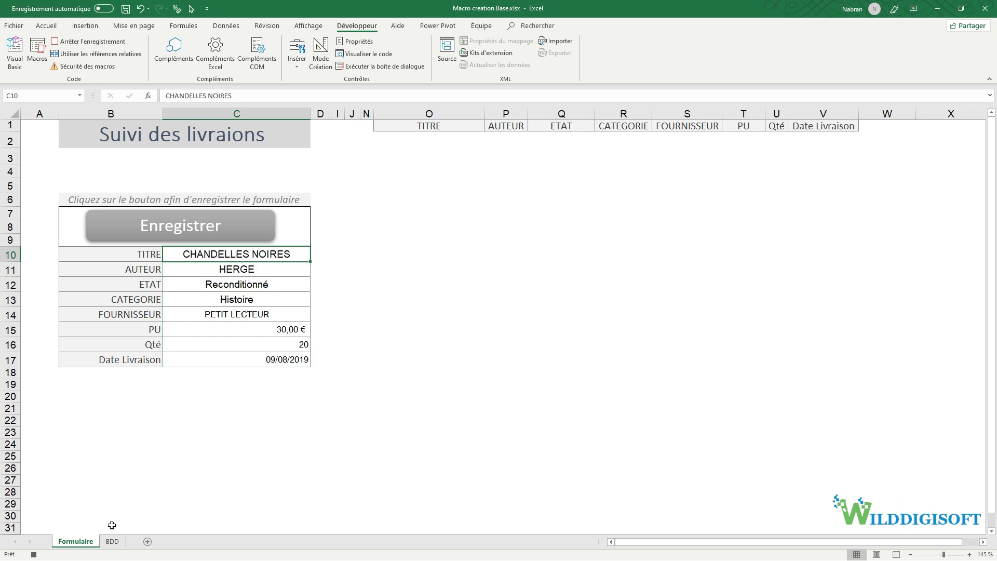
click(33, 555)
- Test the macro with Qté 30 and verify the new row 3 on BDD
click(295, 347)
text(30)
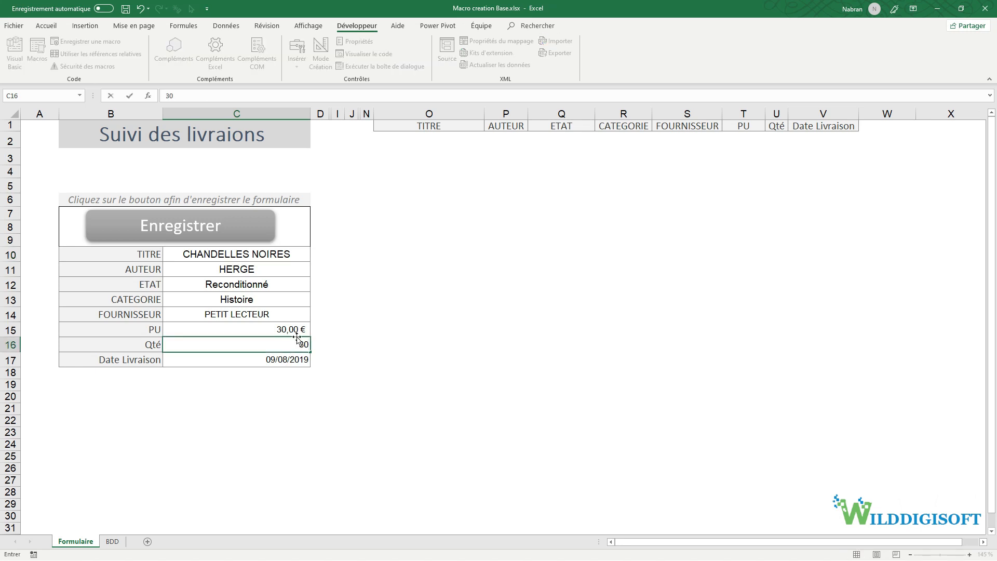
click(290, 325)
click(197, 229)
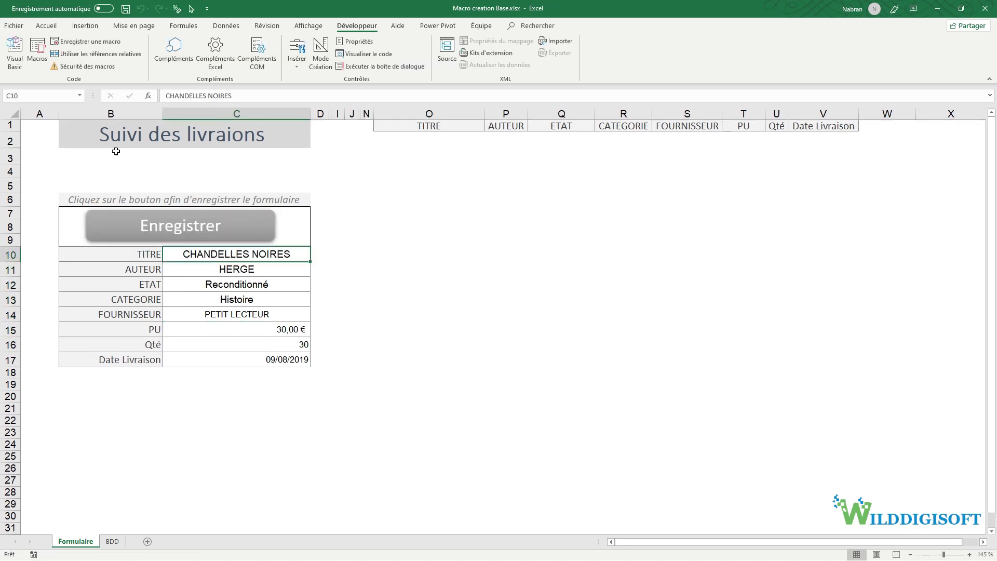
click(112, 542)
click(461, 160)
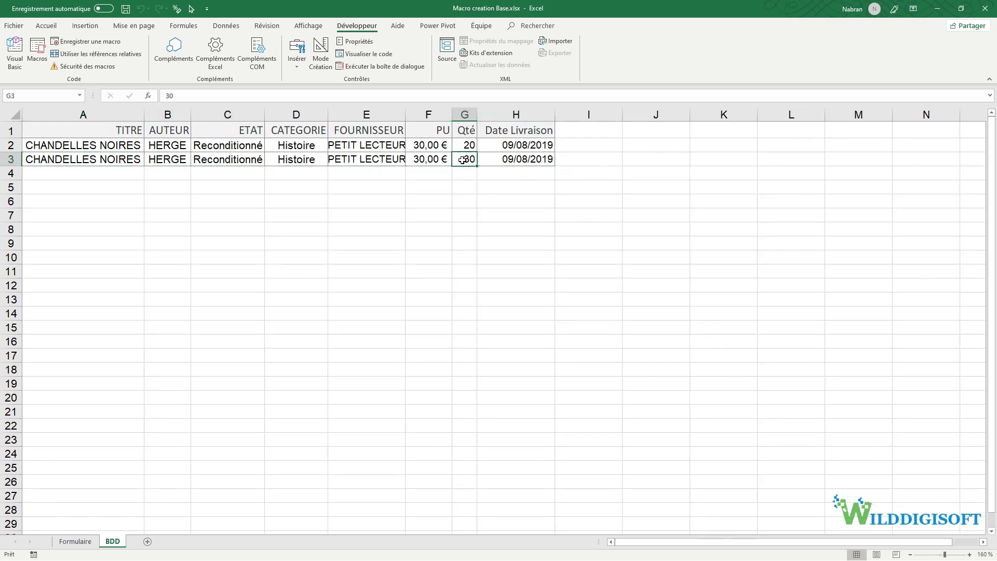
click(79, 542)
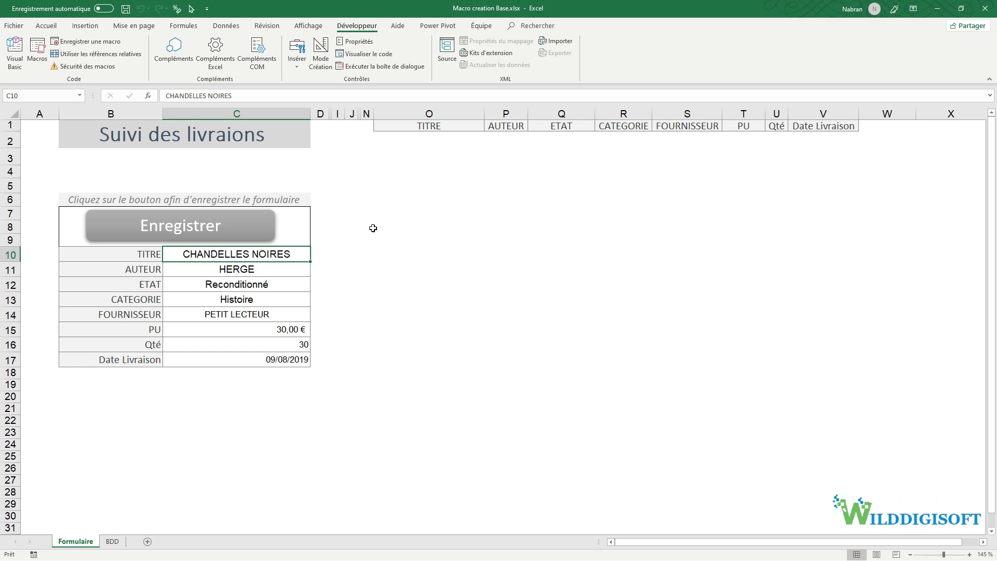
- Enter the labels Code livraison in B3 and MDP in B4
click(128, 160)
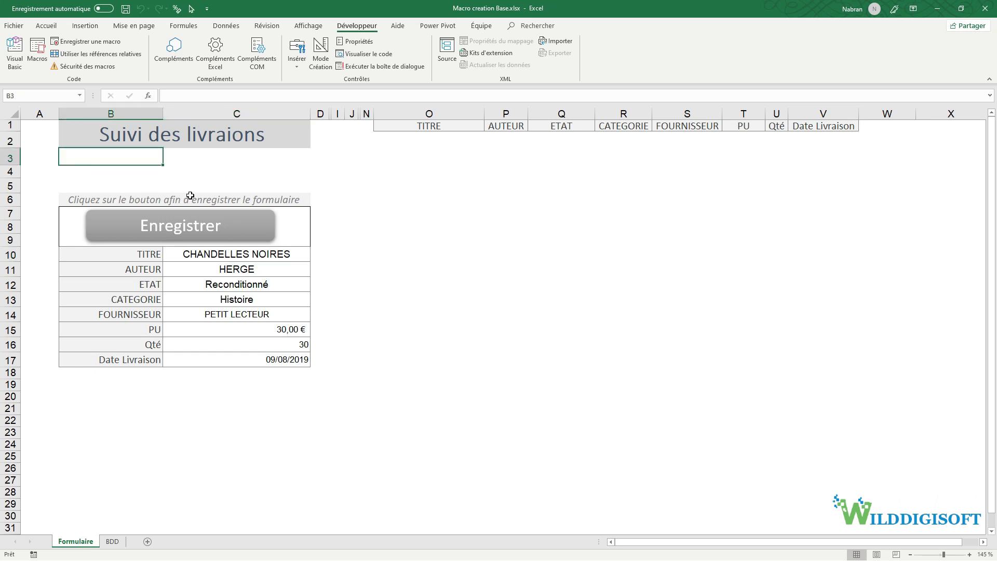
text(Code)
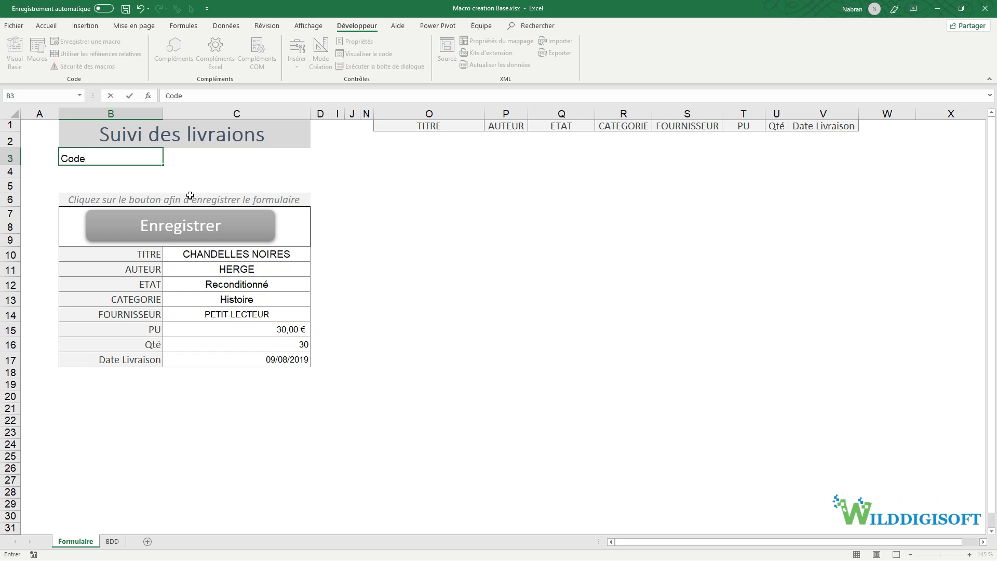
text( livraison)
click(176, 158)
click(134, 159)
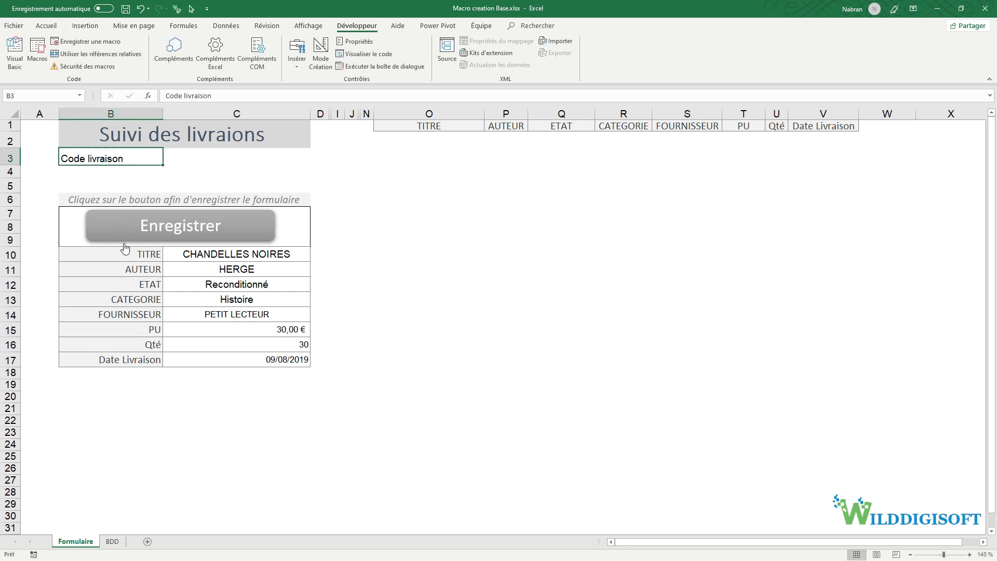
click(121, 172)
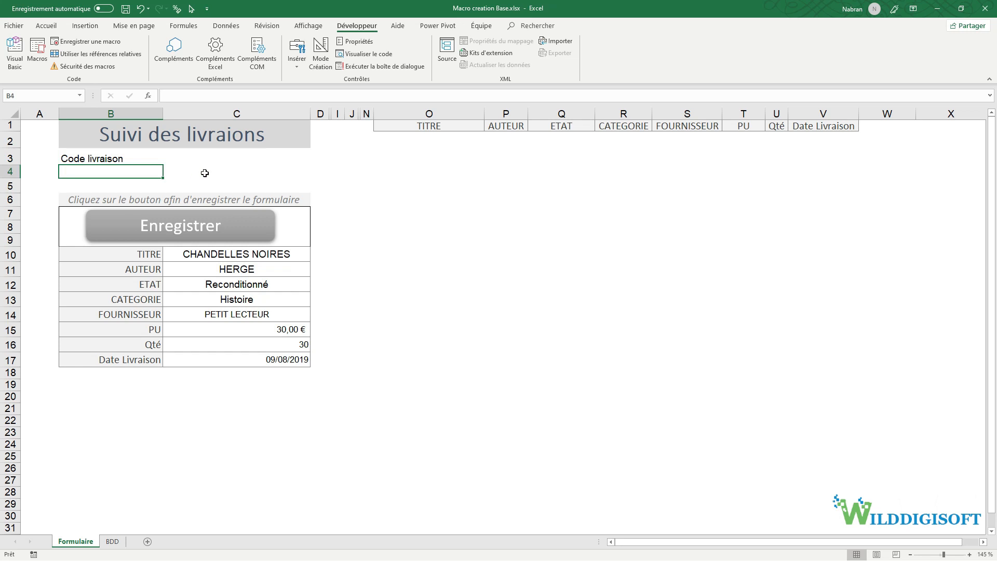
text(MDP)
click(211, 166)
- Copy the ETAT label formatting to B3:B4 and the C10:C11 field formatting to C3:C4
click(132, 281)
click(46, 25)
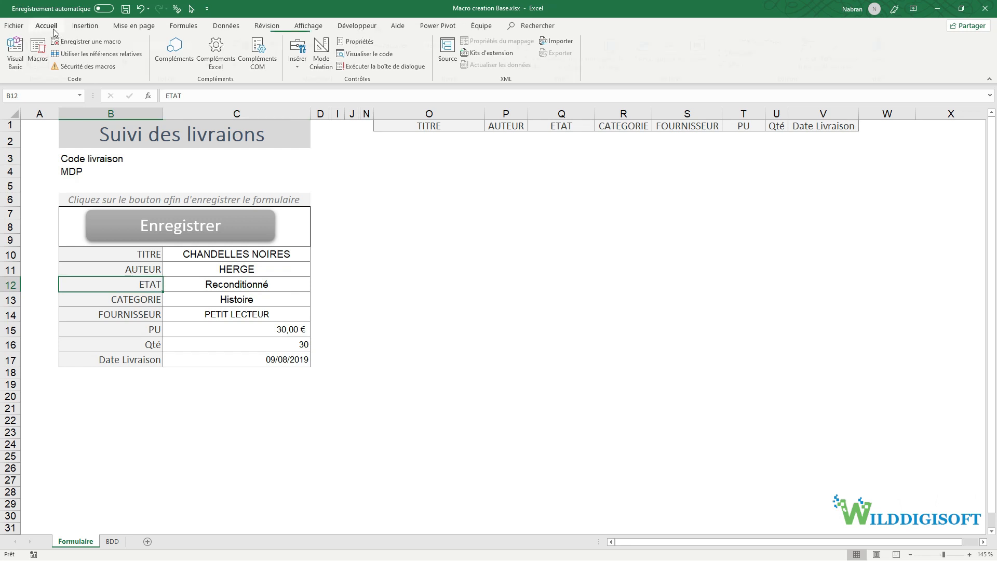
click(72, 66)
drag(115, 159, 114, 172)
drag(248, 257, 246, 269)
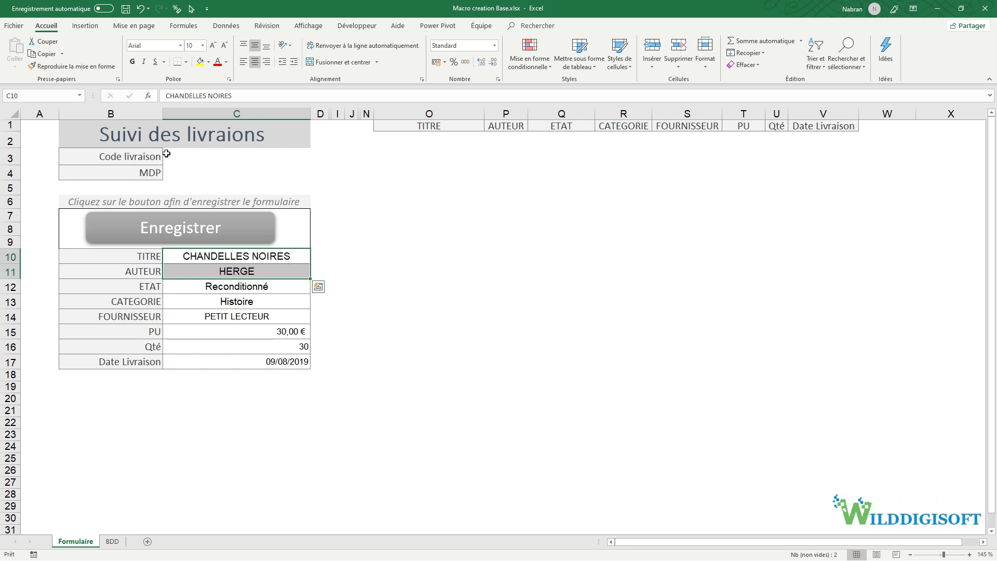
click(208, 159)
click(219, 273)
drag(207, 158, 209, 174)
drag(220, 258, 229, 364)
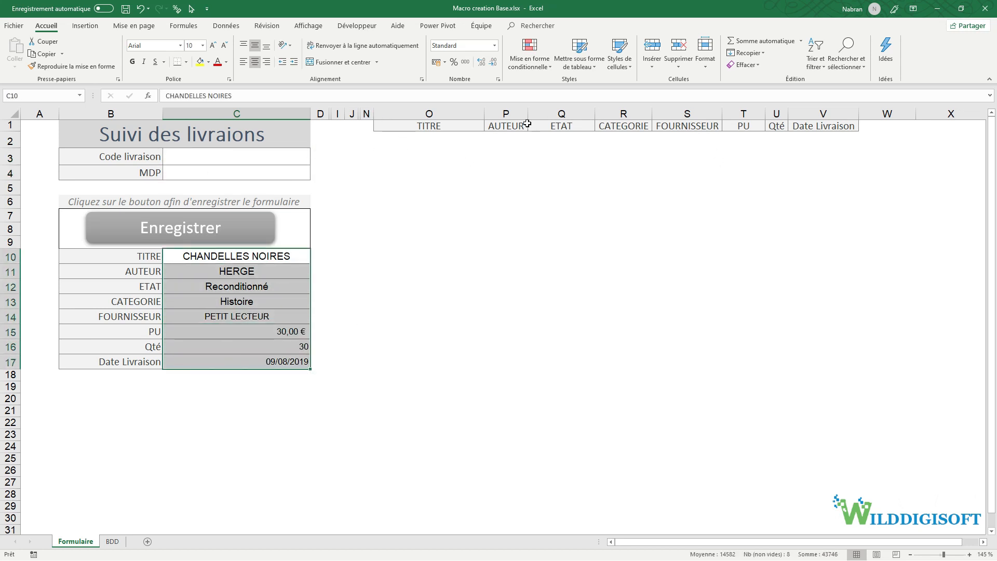
drag(150, 159, 146, 170)
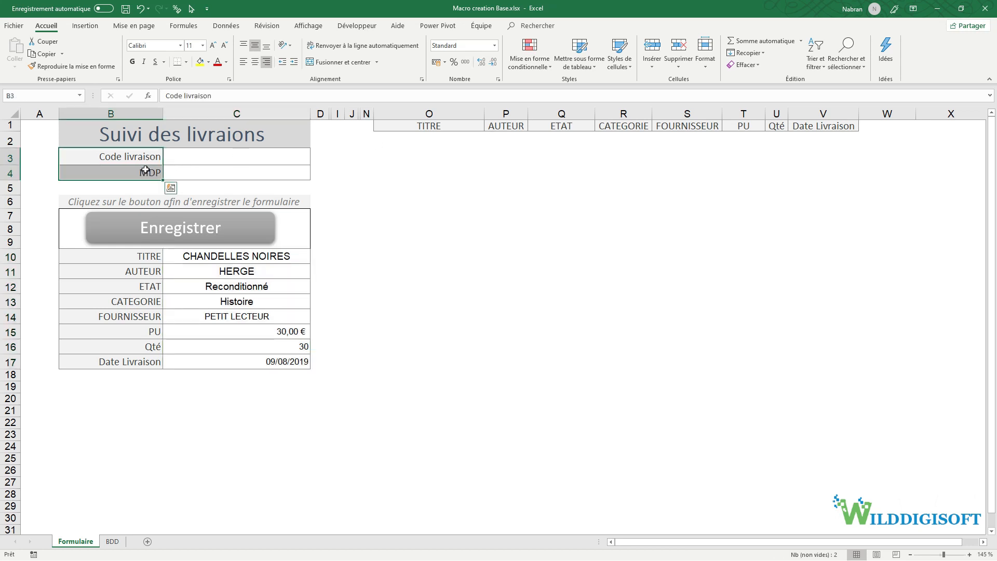
- Paste the Code livraison and MDP labels into the header row at W1
key(ctrl+c)
click(868, 128)
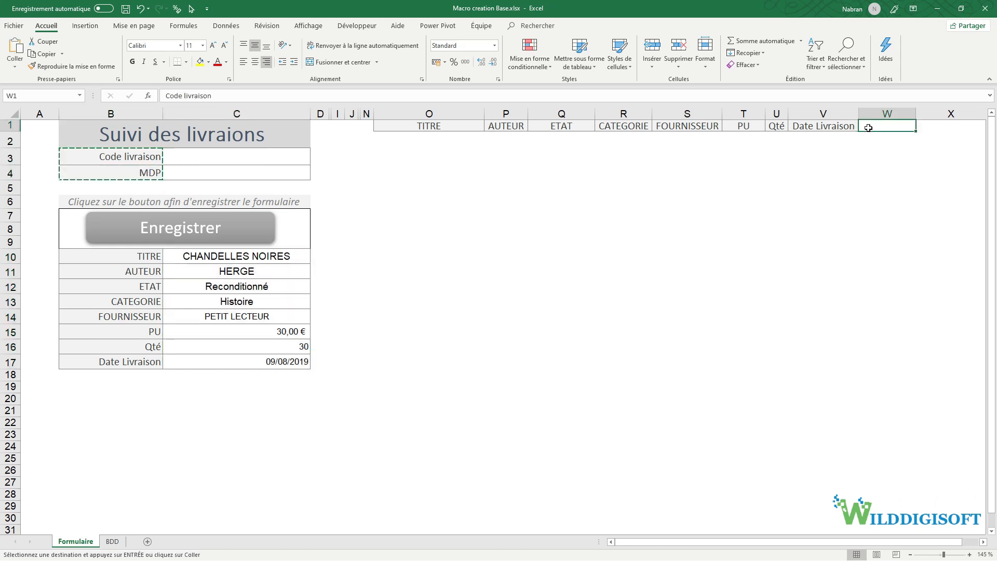
right_click(869, 128)
click(924, 173)
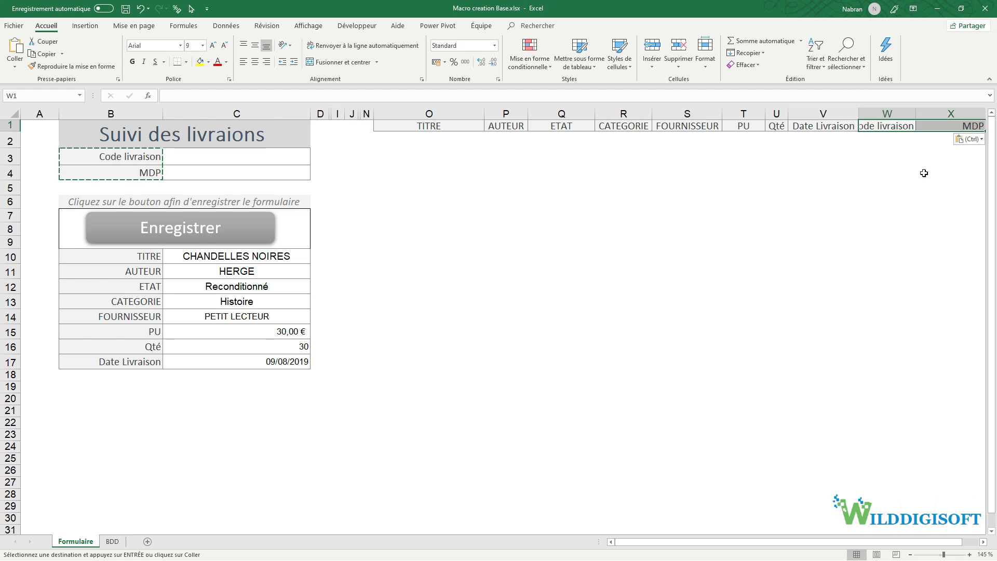
click(983, 542)
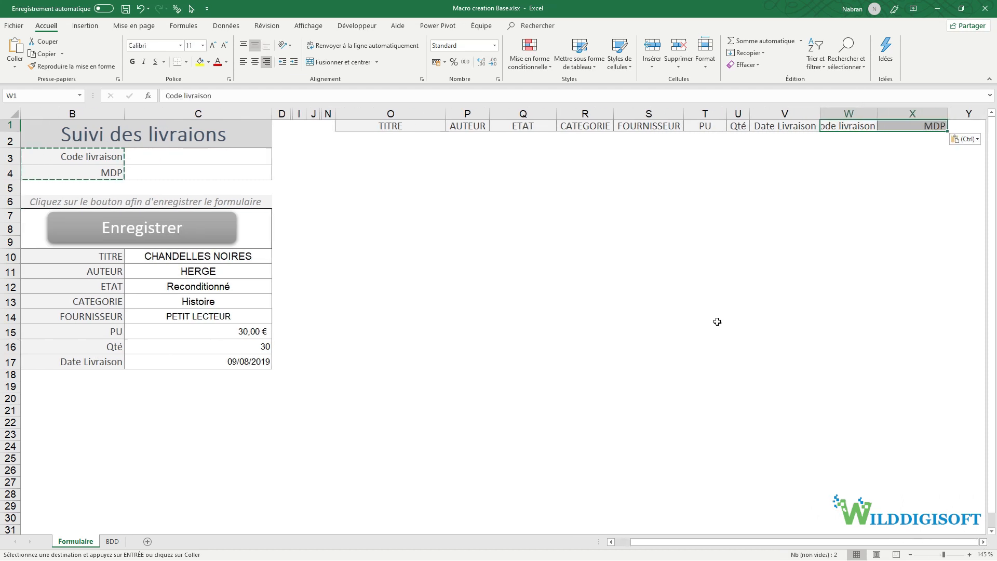
drag(410, 138, 917, 142)
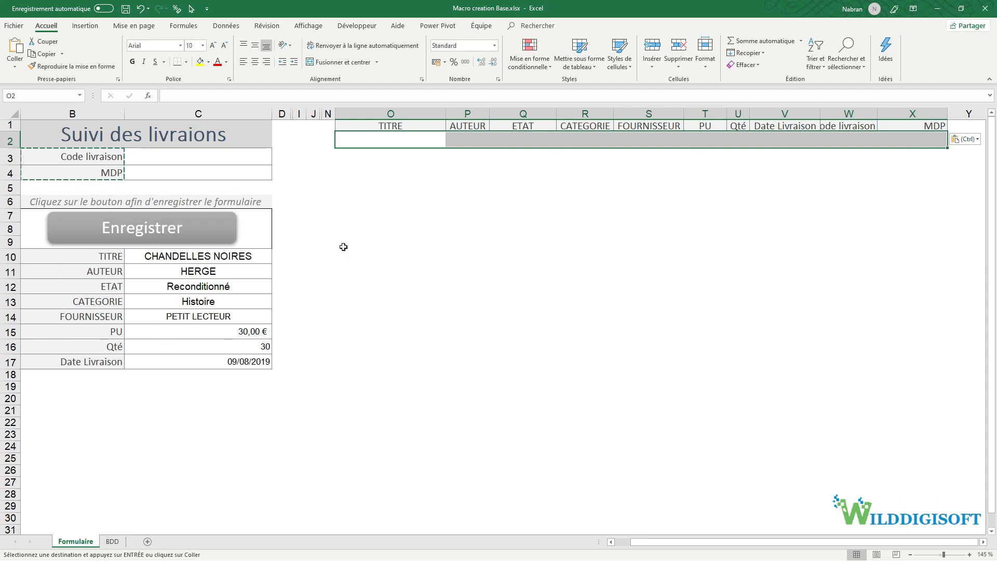
- Link O2:R2 by formula to the form's title, author, ETAT and category fields
click(344, 139)
text(=)
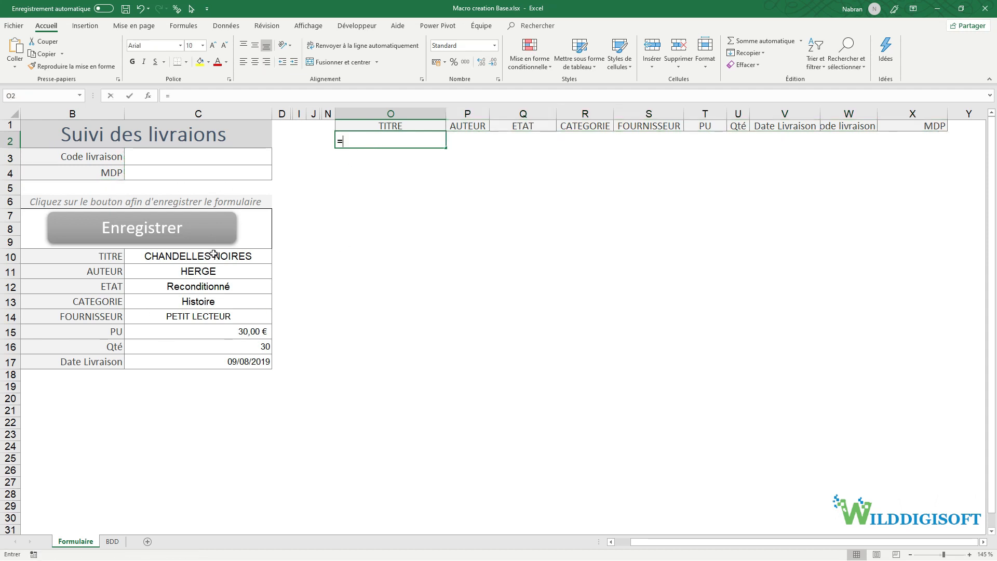
click(214, 254)
key(Return)
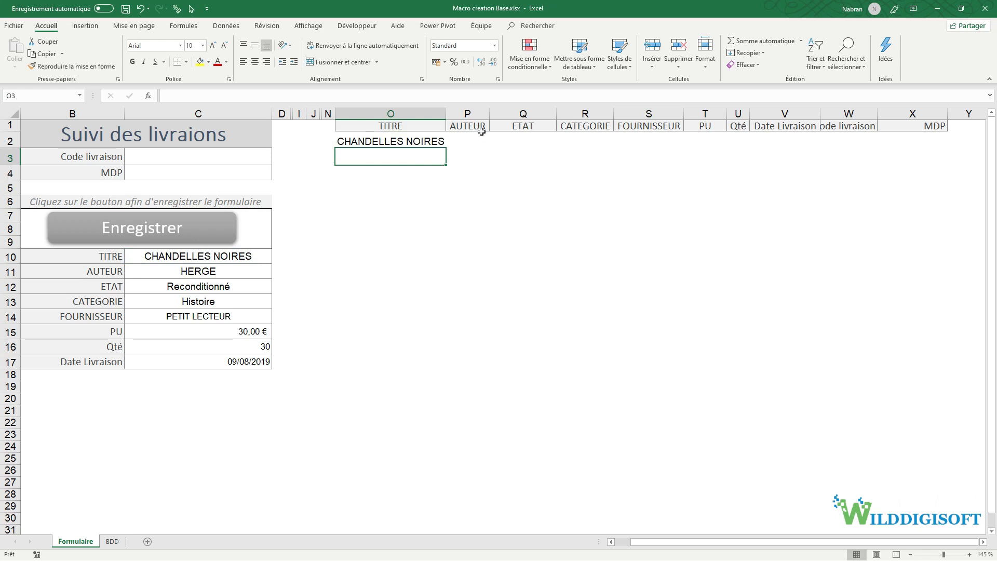
click(479, 139)
text(=)
click(208, 272)
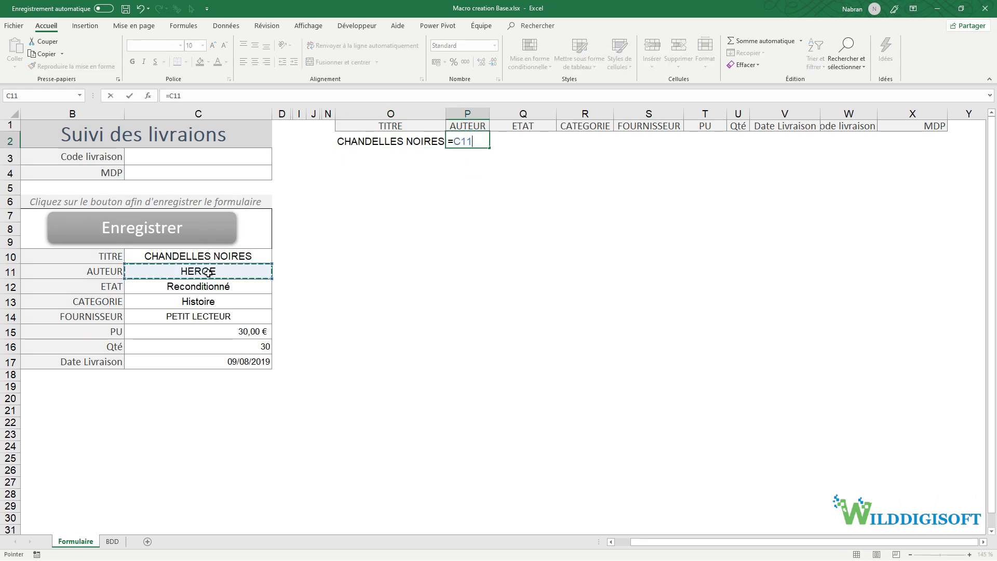
key(Return)
click(530, 138)
text(=)
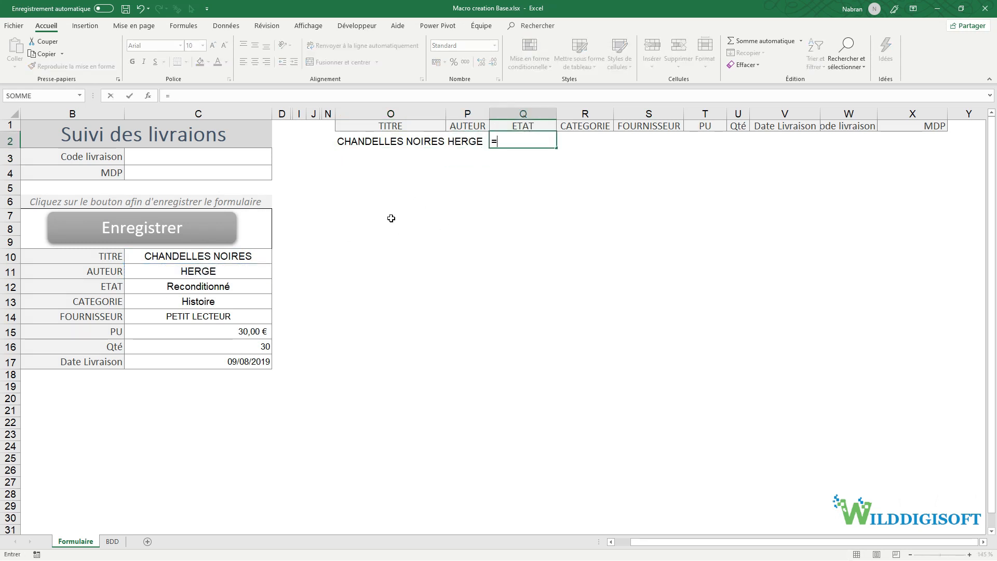
click(210, 284)
key(Return)
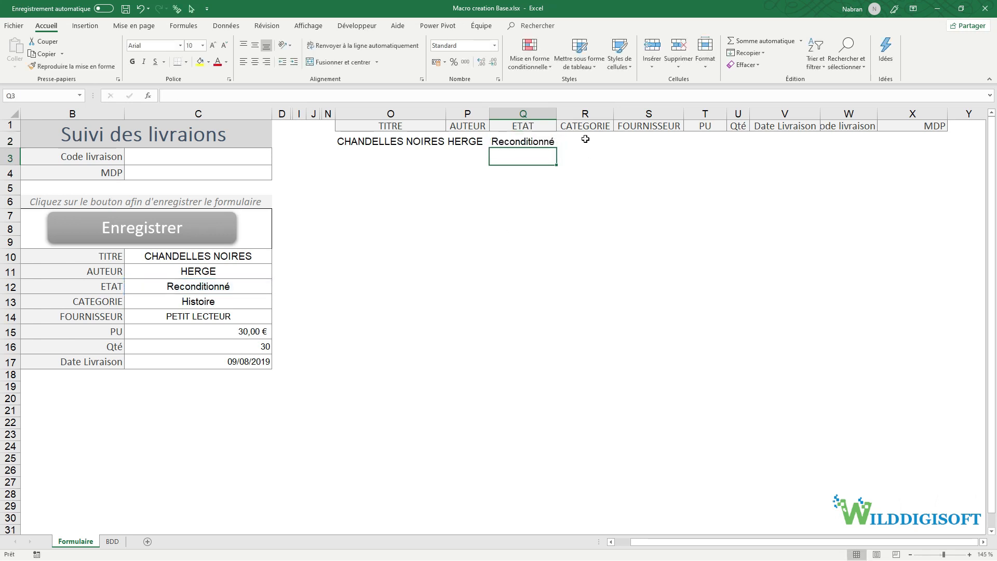
click(586, 139)
text(=)
click(216, 303)
key(Return)
- Link S2:U2 to the supplier, unit price and quantity fields, and widen column T
click(657, 141)
text(=)
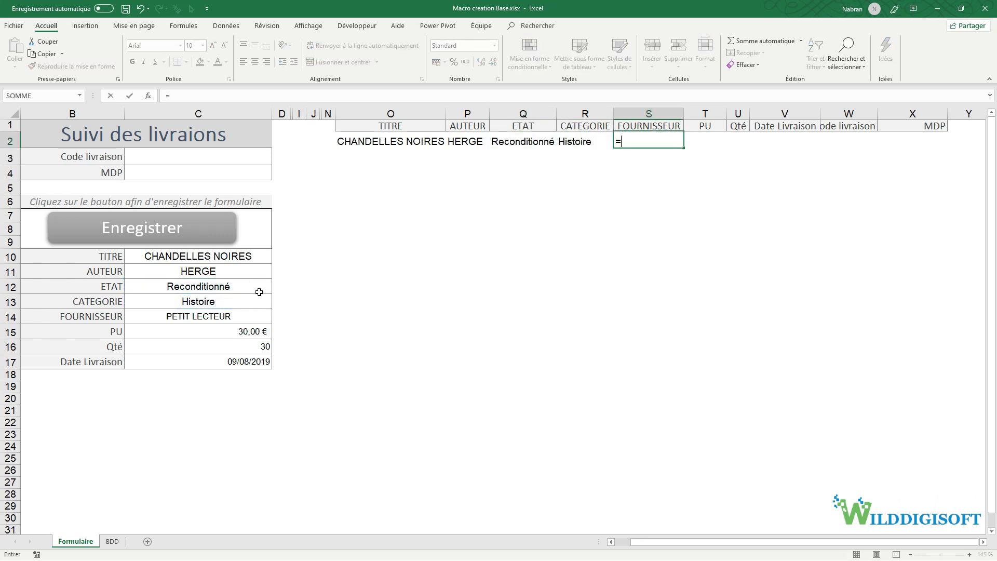
click(205, 315)
text(=)
key(BackSpace)
key(Return)
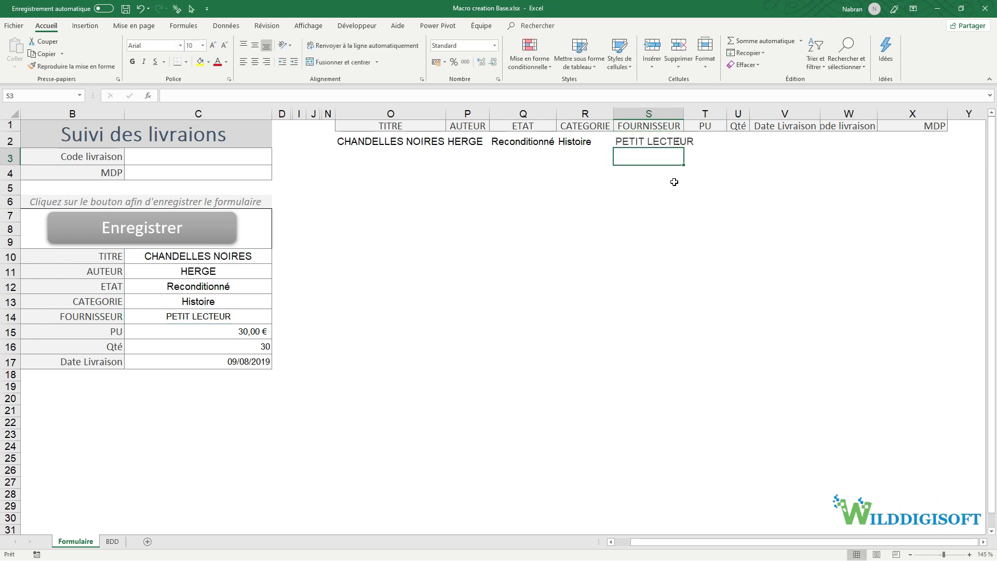
click(701, 136)
text(=)
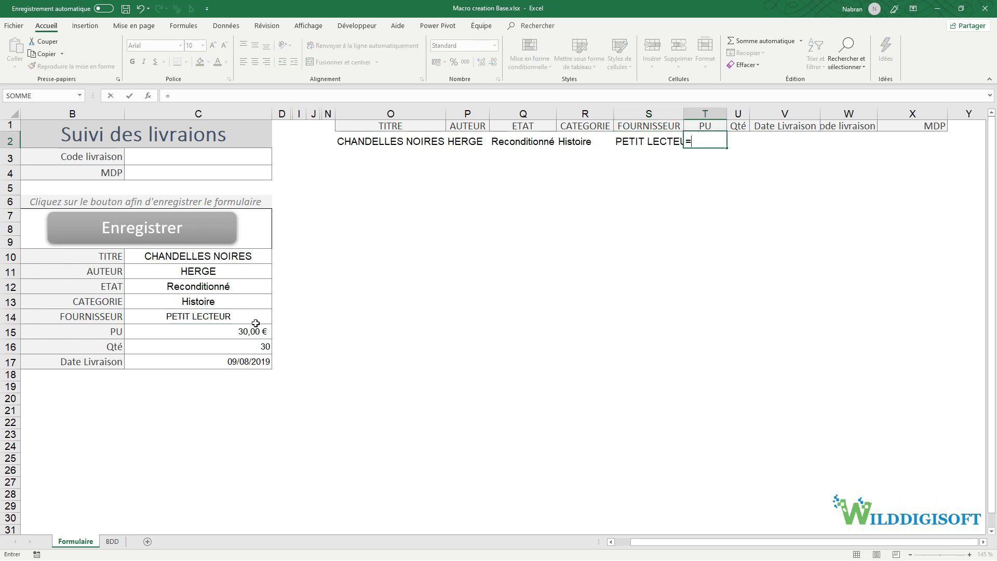
click(255, 330)
key(Return)
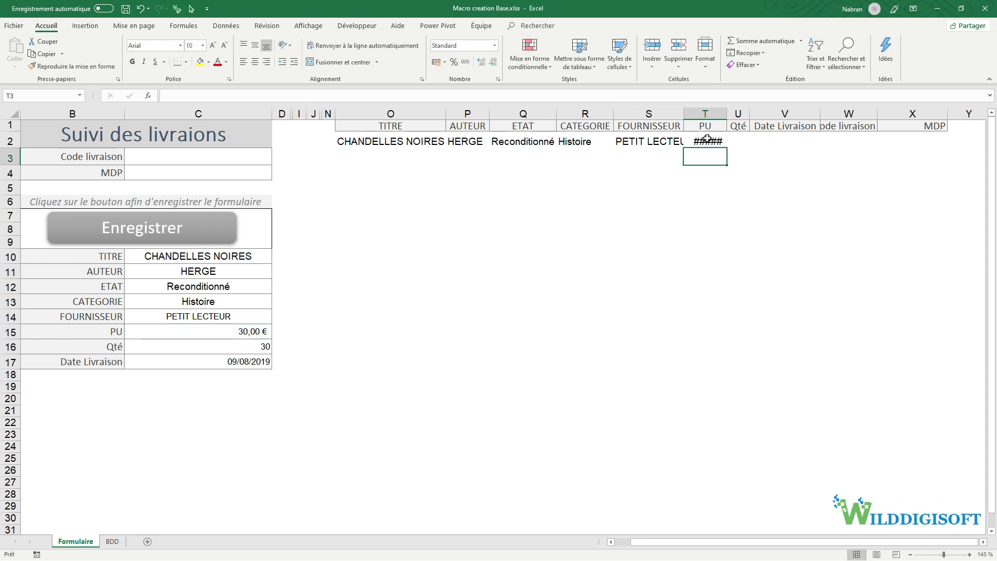
click(736, 139)
text(=)
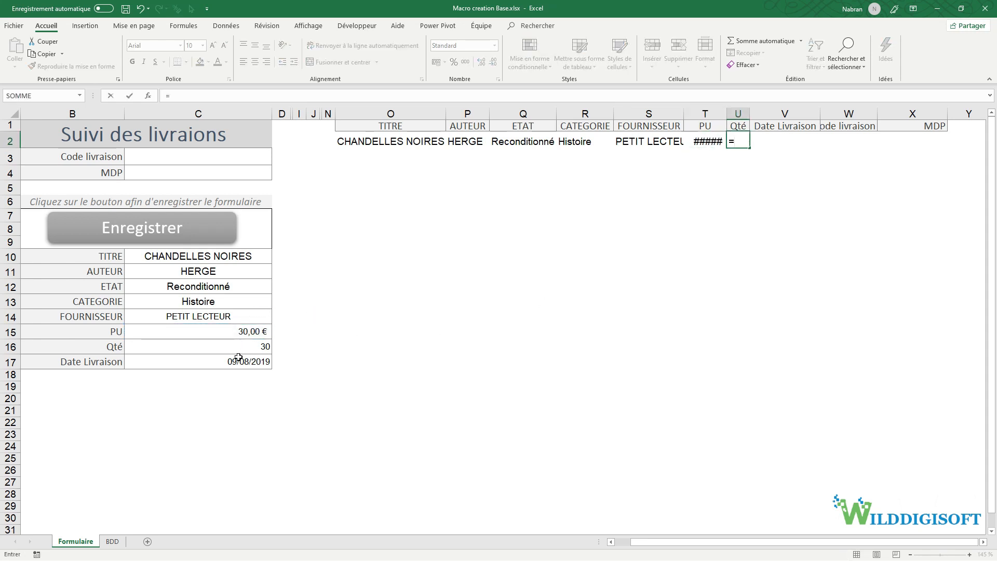
click(236, 346)
key(Return)
double_click(726, 113)
- Set V2 to =C17, W2 to =C3 and X2 to =C4
click(768, 140)
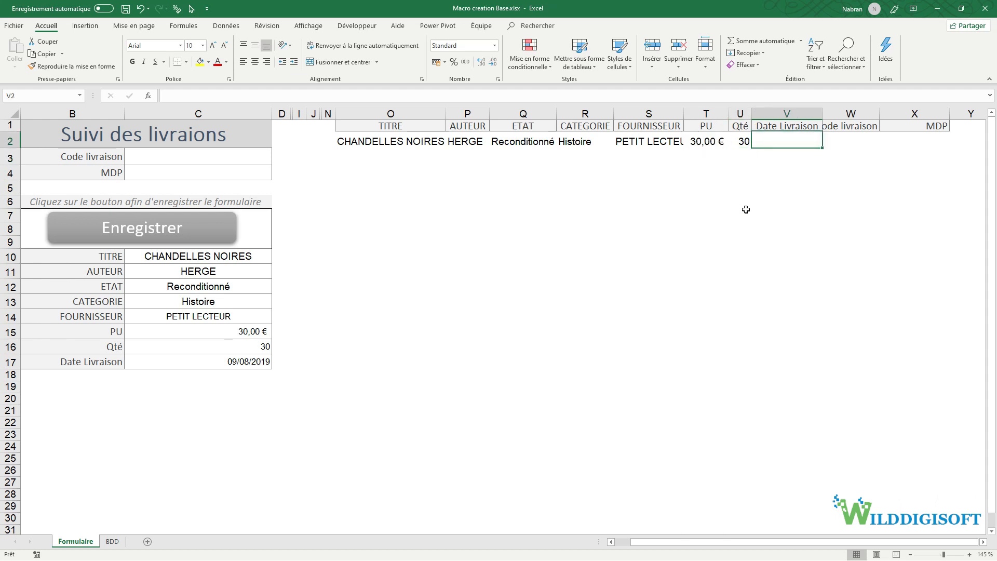
text(=)
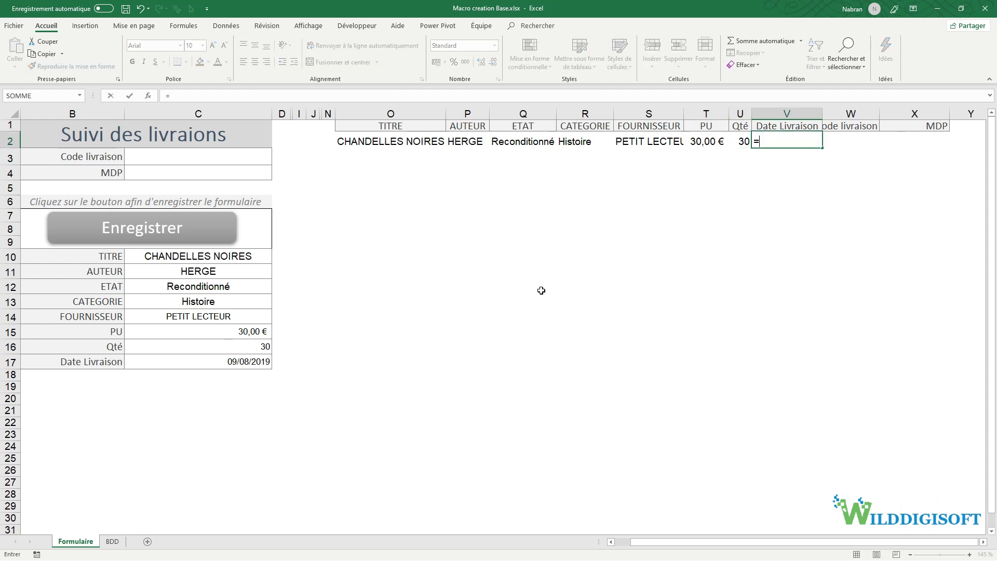
click(207, 355)
key(Return)
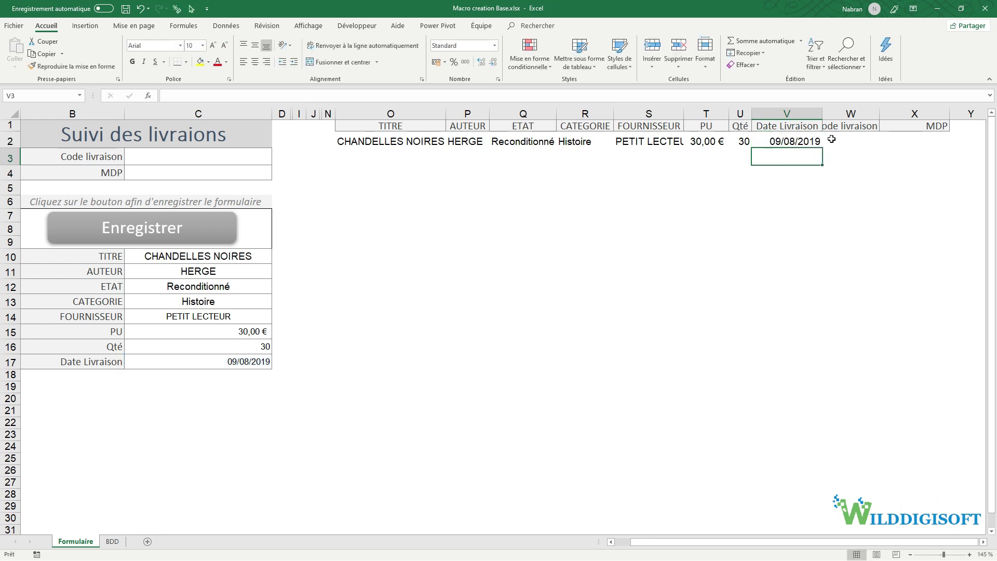
click(831, 139)
text(=)
click(199, 161)
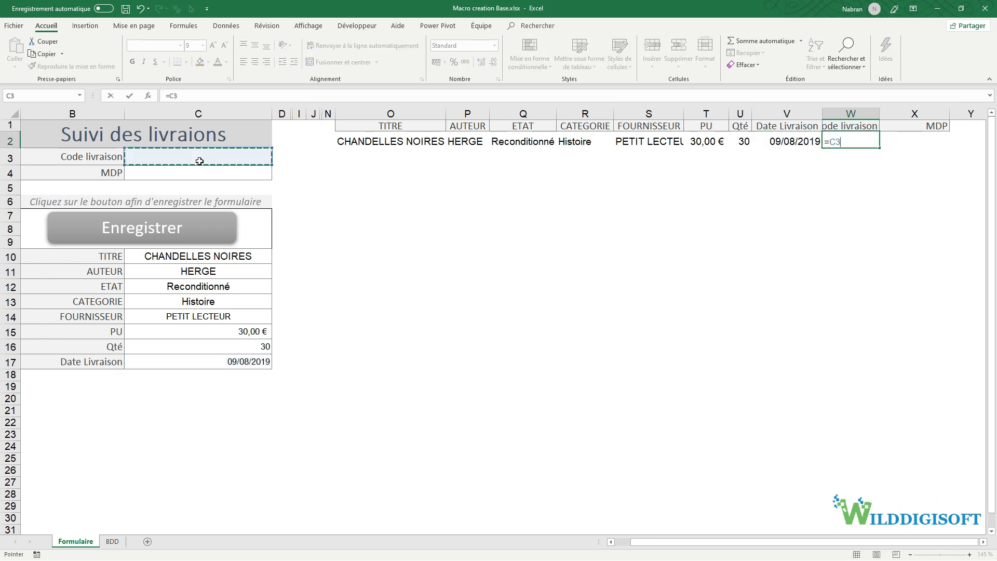
key(Return)
click(901, 148)
text(=)
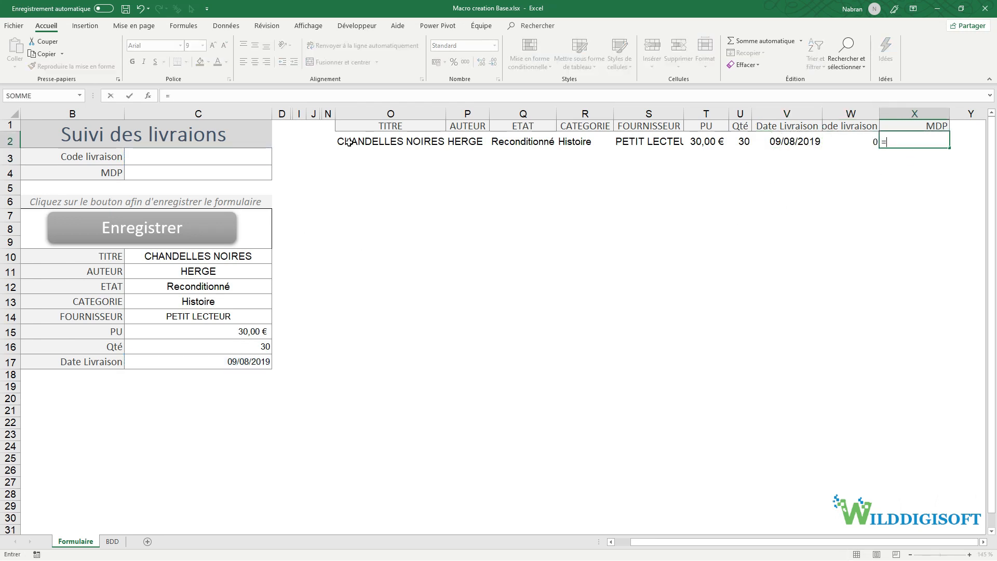
click(209, 174)
key(Return)
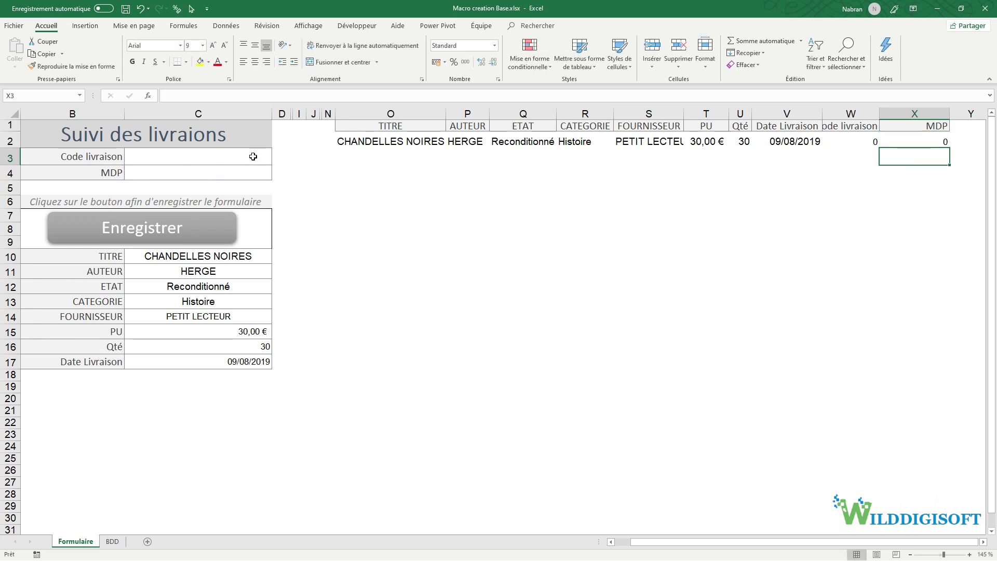
- Enter delivery code 00158 in C3 and the password in C4
click(221, 154)
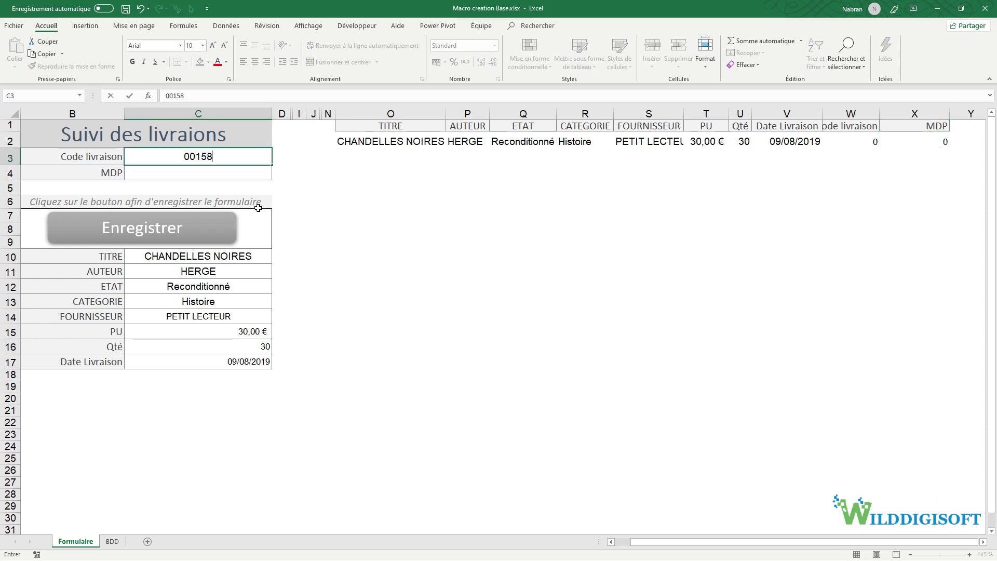
key(Return)
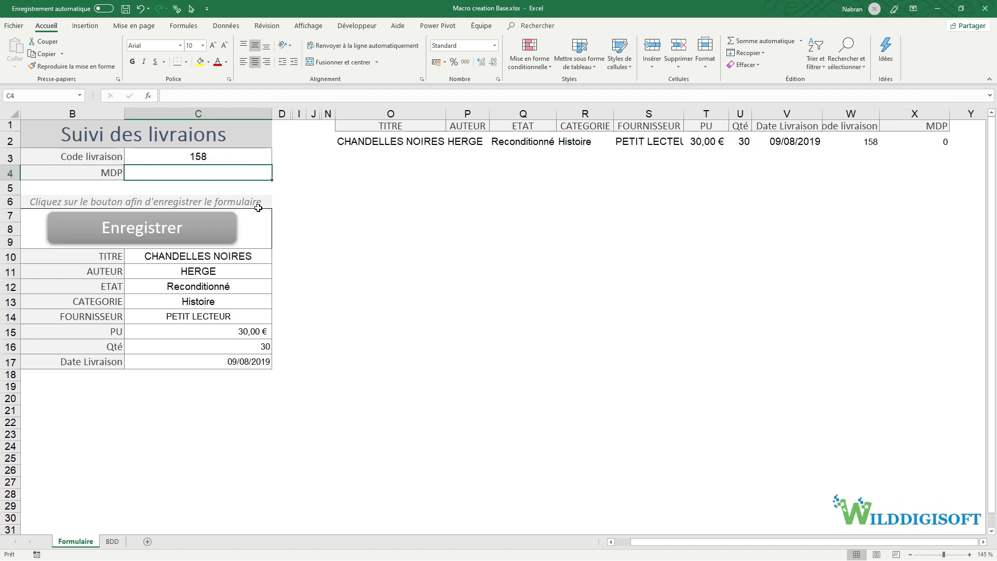
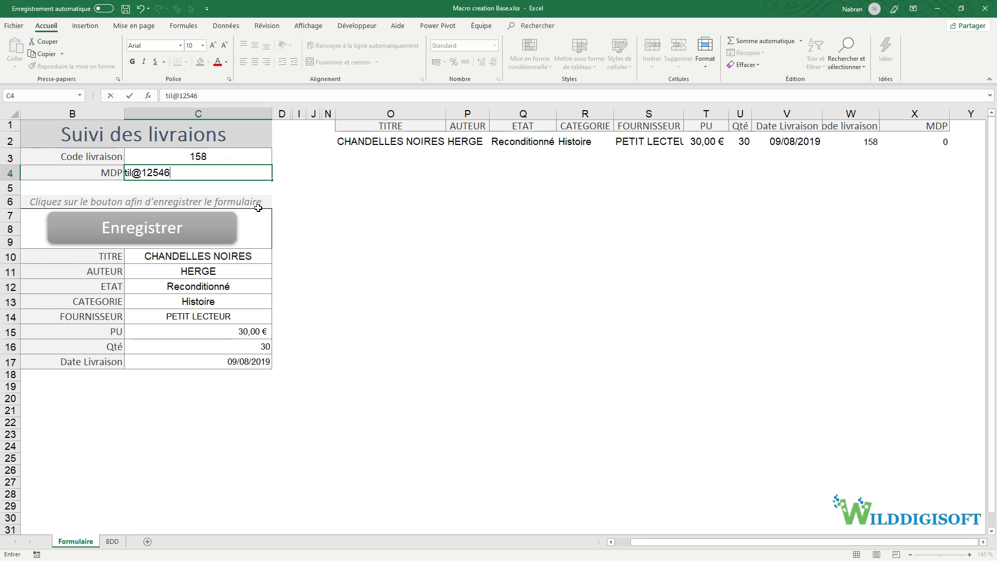
key(Return)
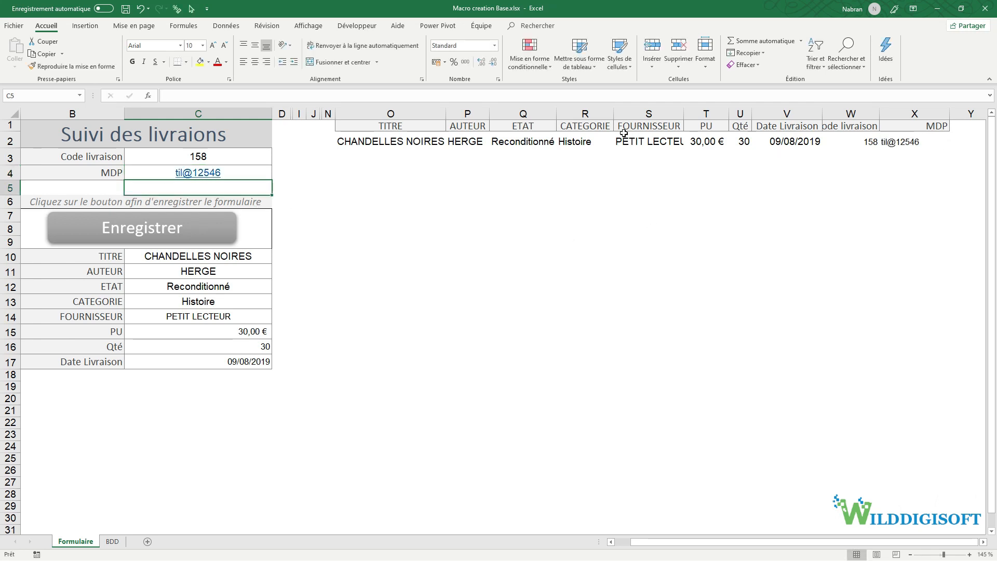
- Check the linked values across row 2, then switch to the BDD sheet
drag(367, 144, 914, 144)
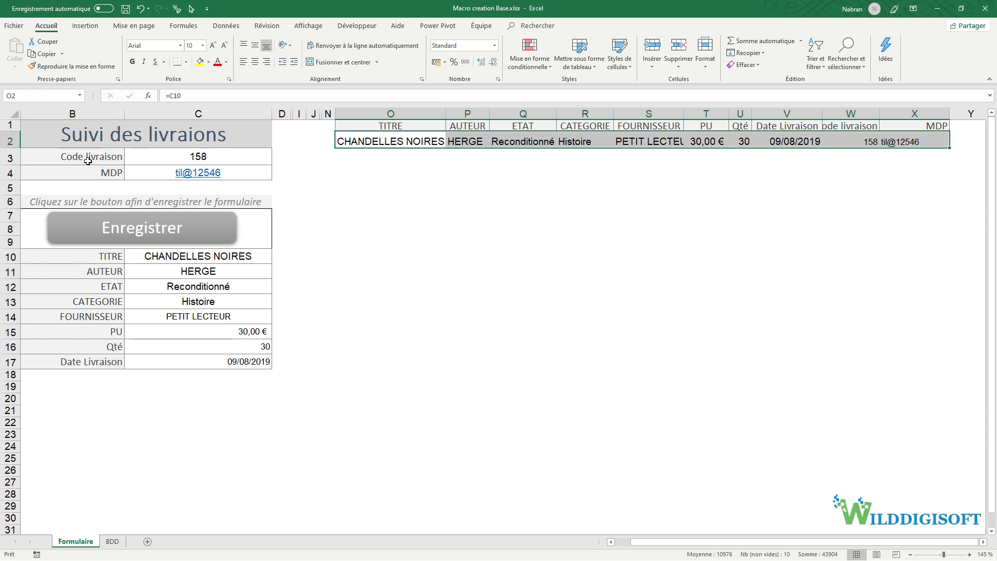
click(401, 177)
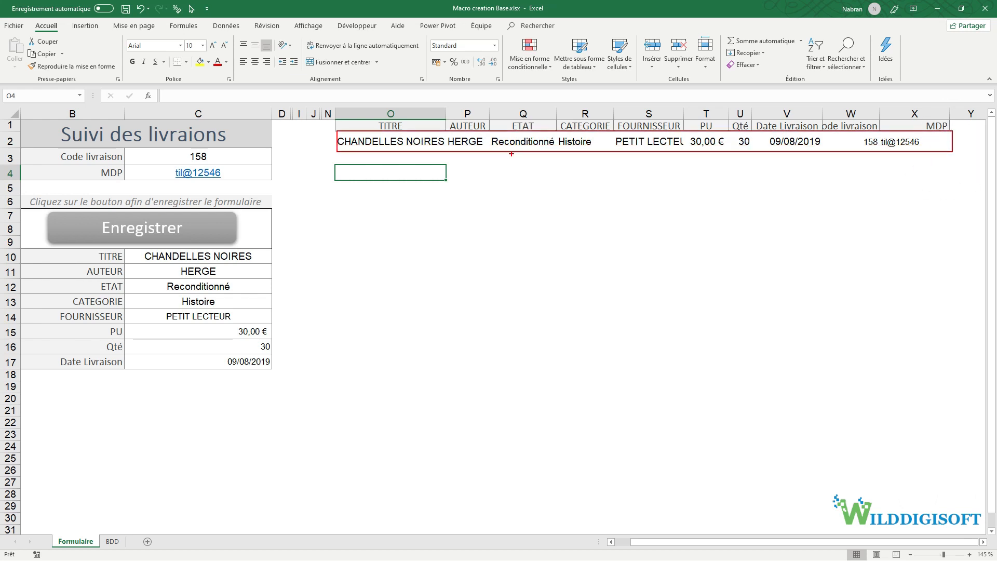
click(114, 543)
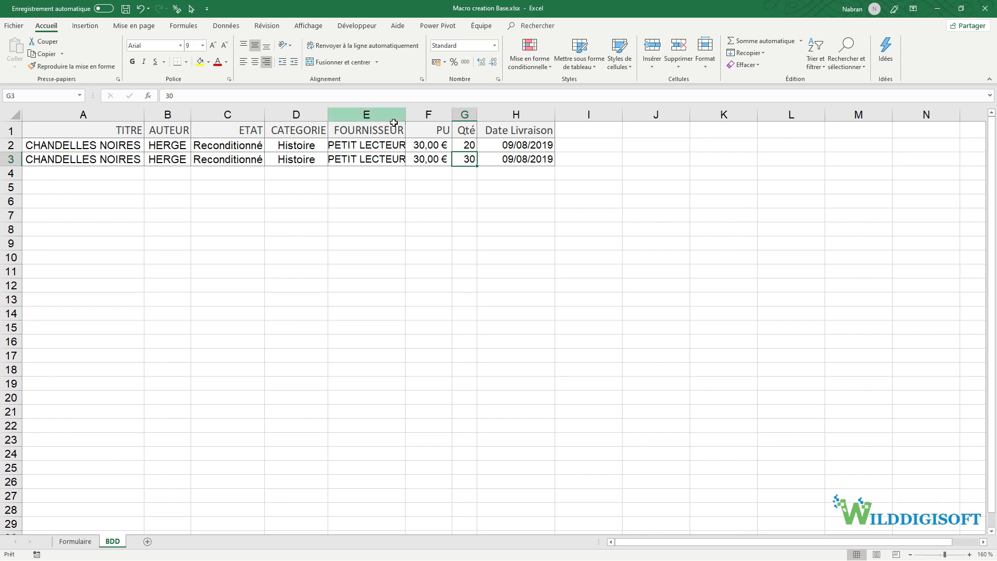
- Assign the Sauvegarde macro to the Enregistrer shape on the Formulaire sheet
click(76, 541)
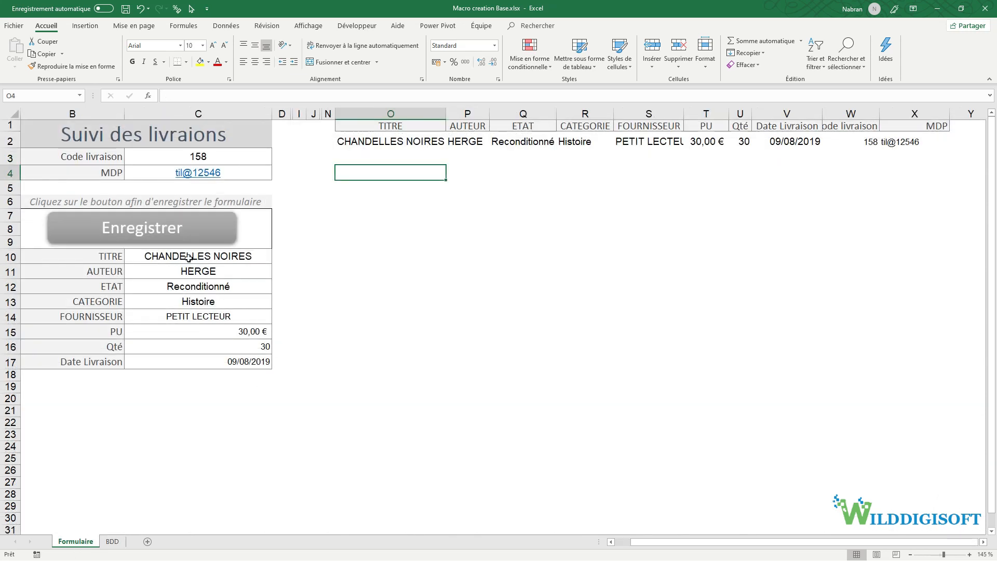
right_click(177, 236)
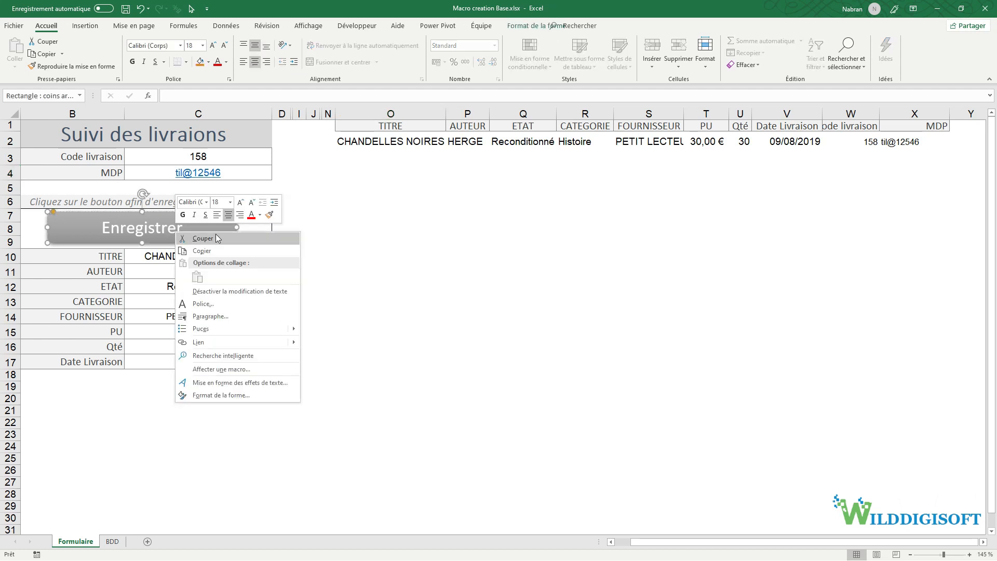
click(139, 242)
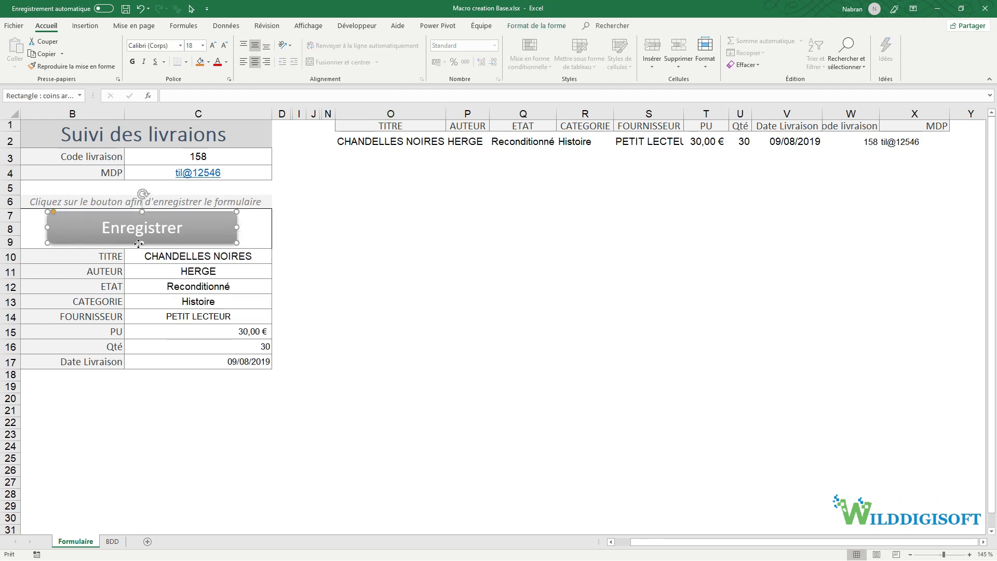
right_click(139, 244)
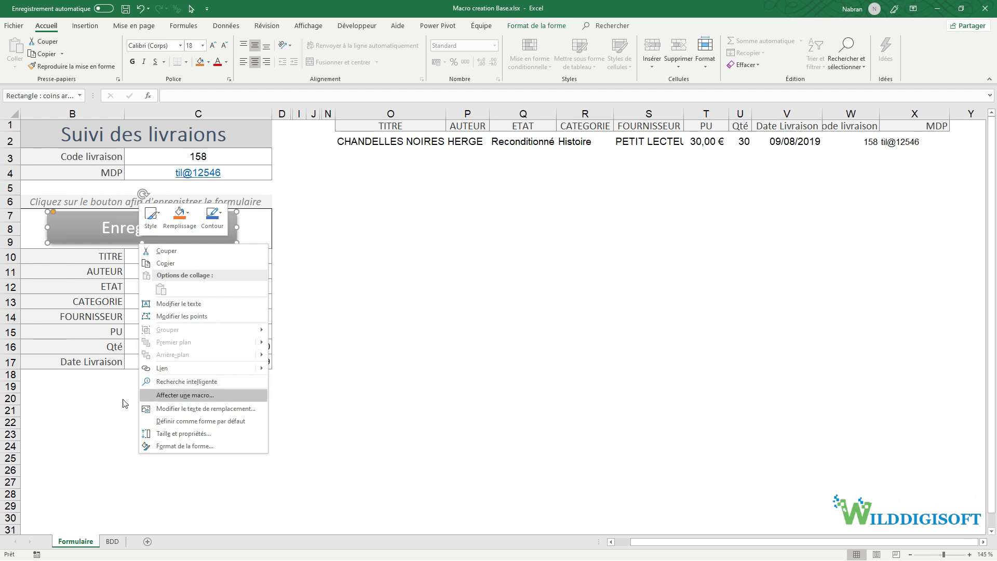
click(177, 396)
click(96, 349)
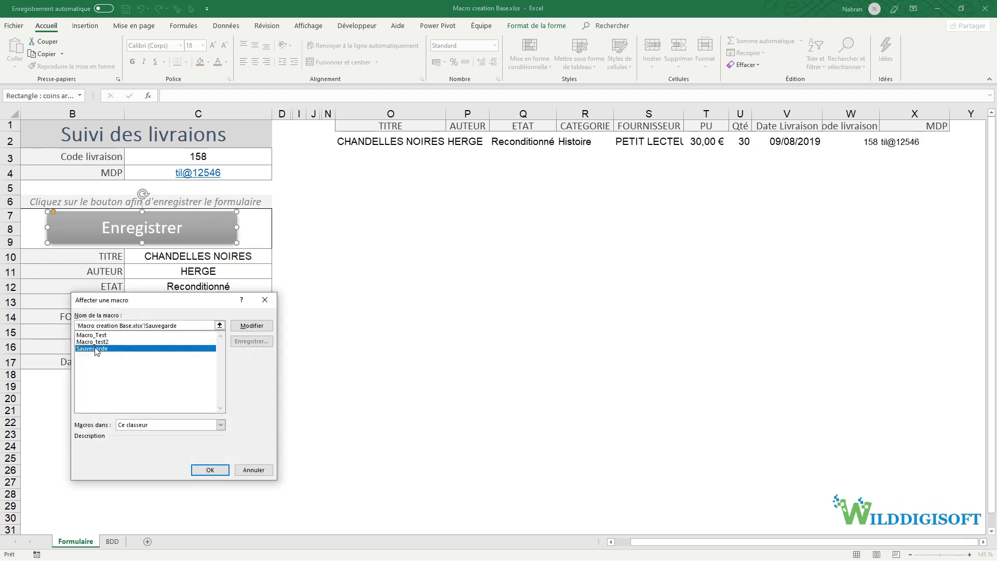
click(210, 470)
click(326, 387)
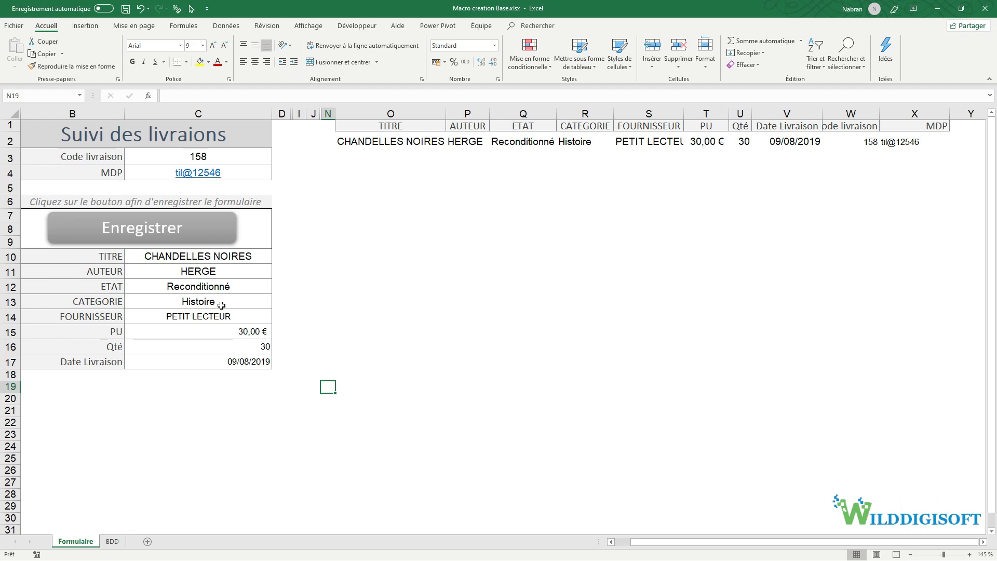
drag(186, 257, 191, 359)
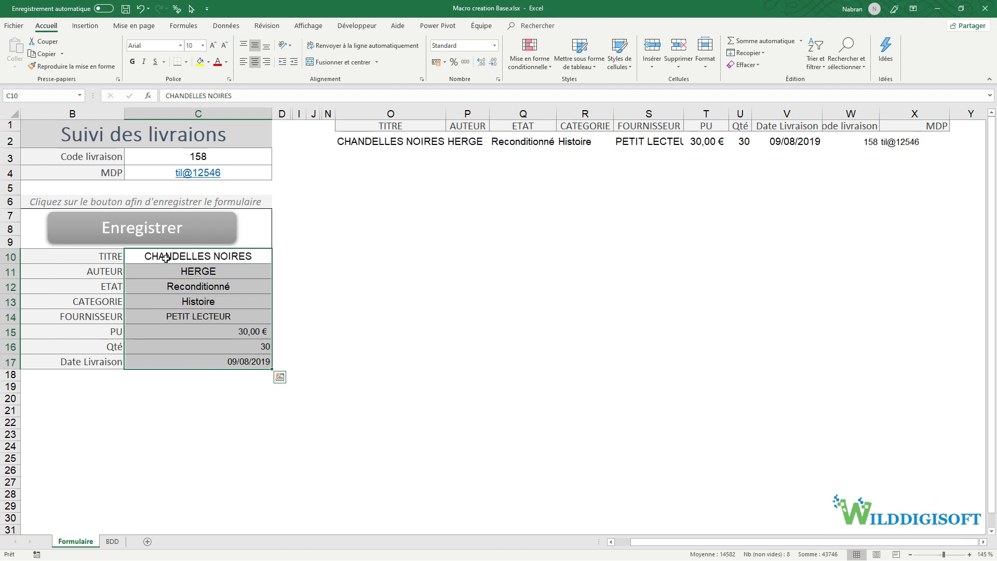
click(166, 256)
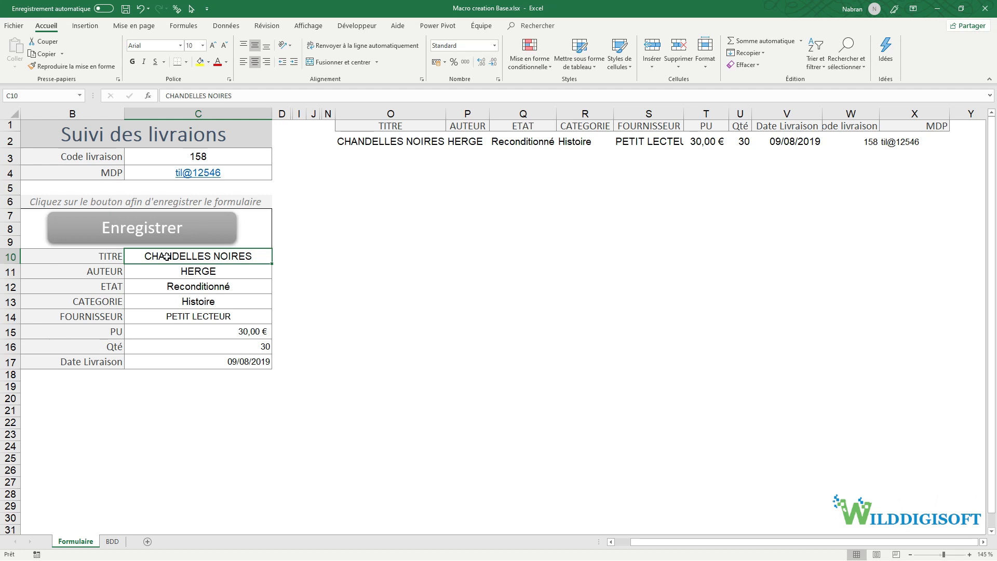
- Record the RAF_Form macro deleting the contents of C10:C17 and ending on cell C10
click(38, 554)
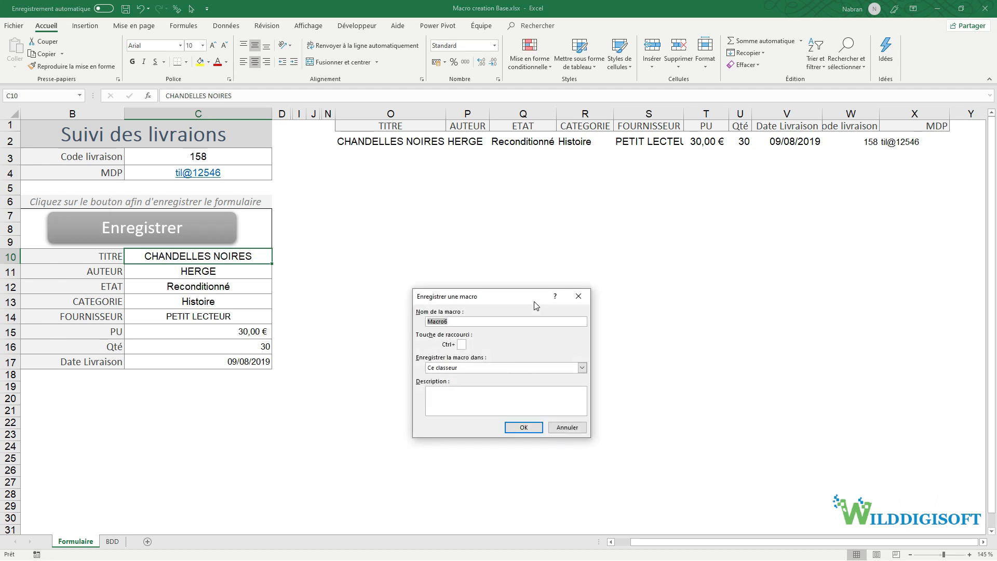
text(RAF_Form)
click(524, 428)
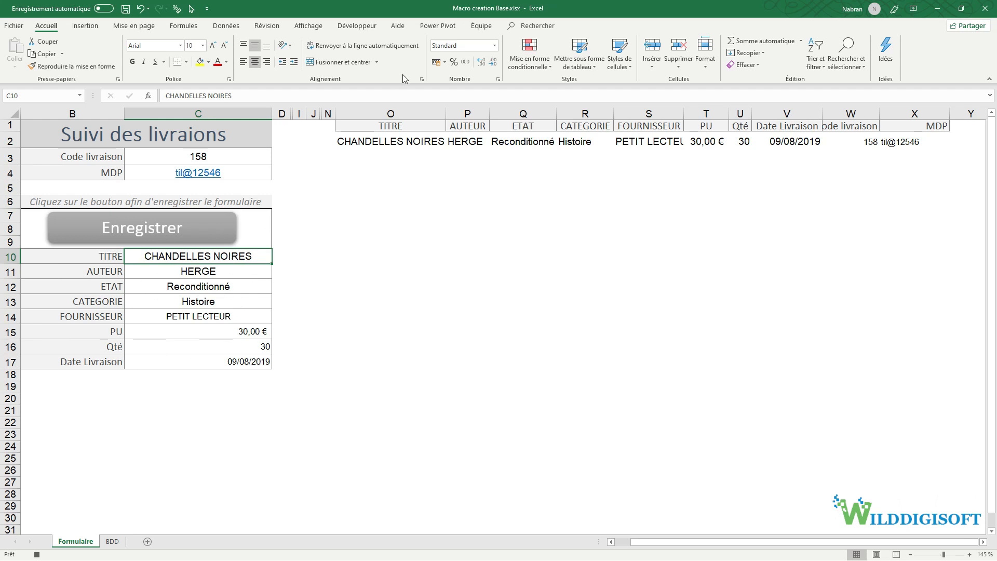
click(357, 26)
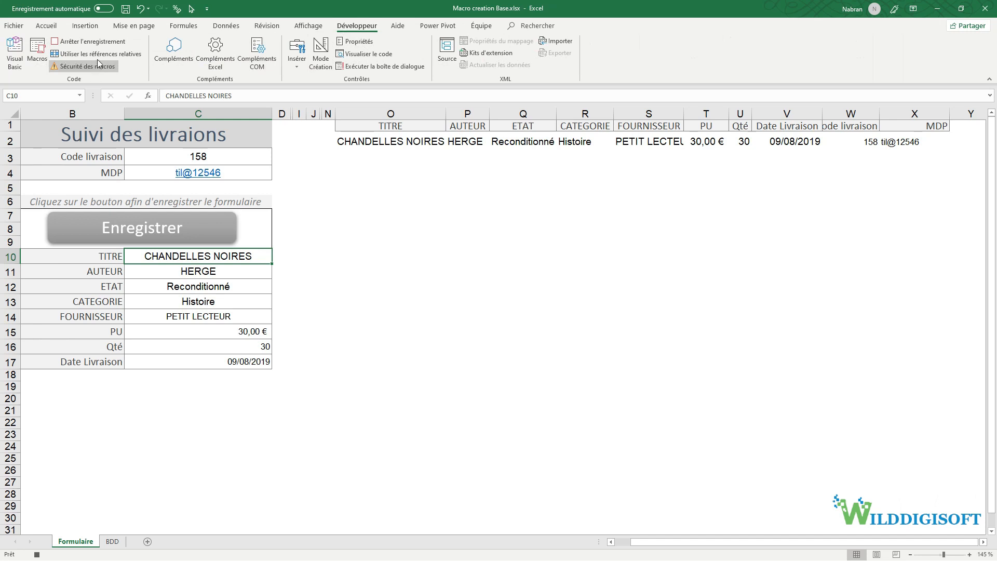
drag(218, 257, 218, 359)
key(ctrl+c)
key(Delete)
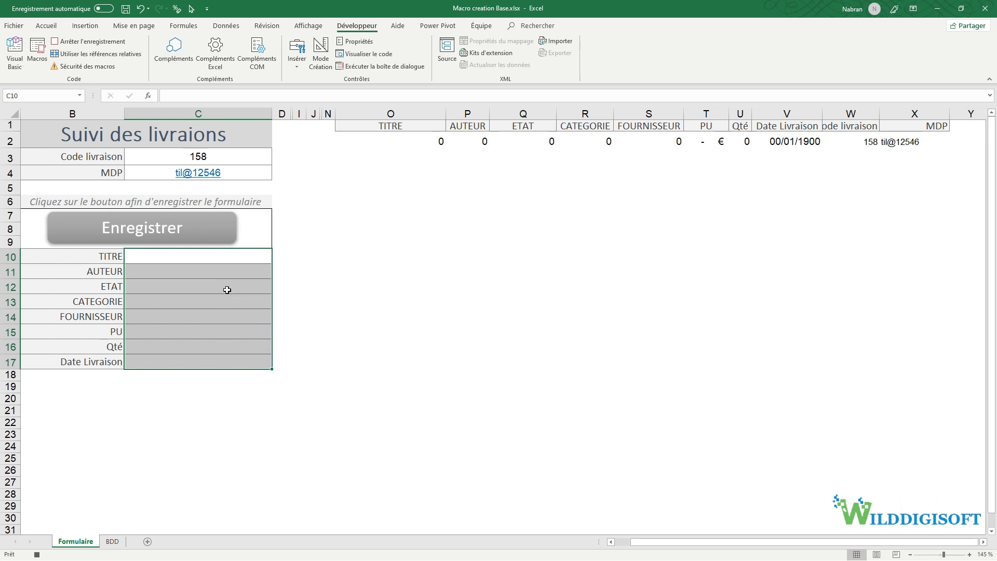
click(210, 258)
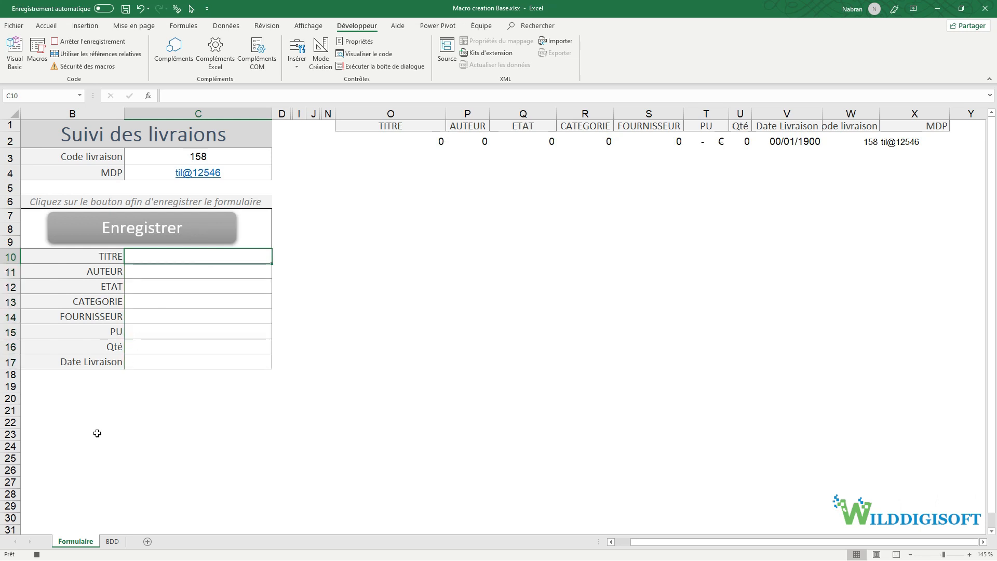
click(36, 555)
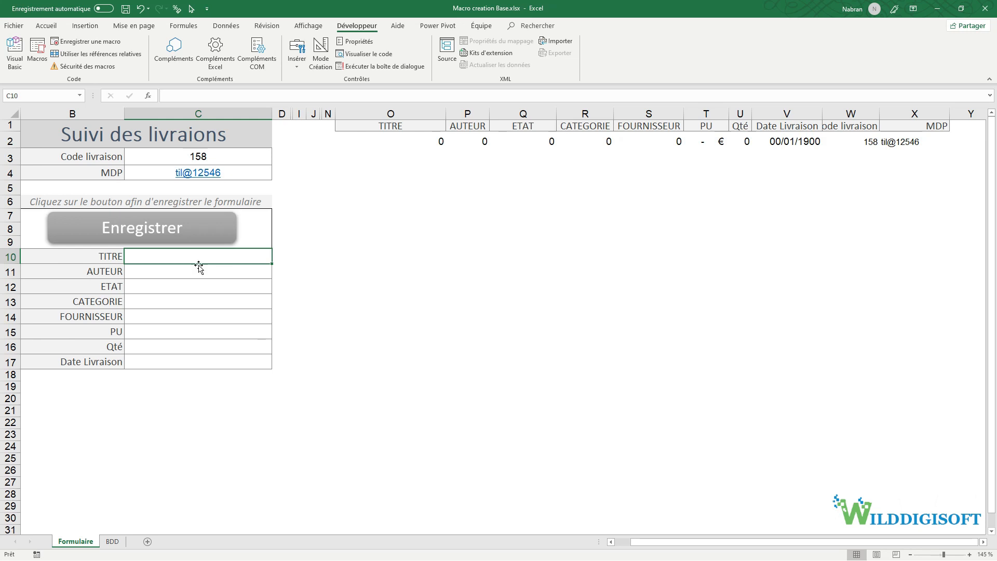
- Restore the form values and save the entry with the Enregistrer button
click(140, 8)
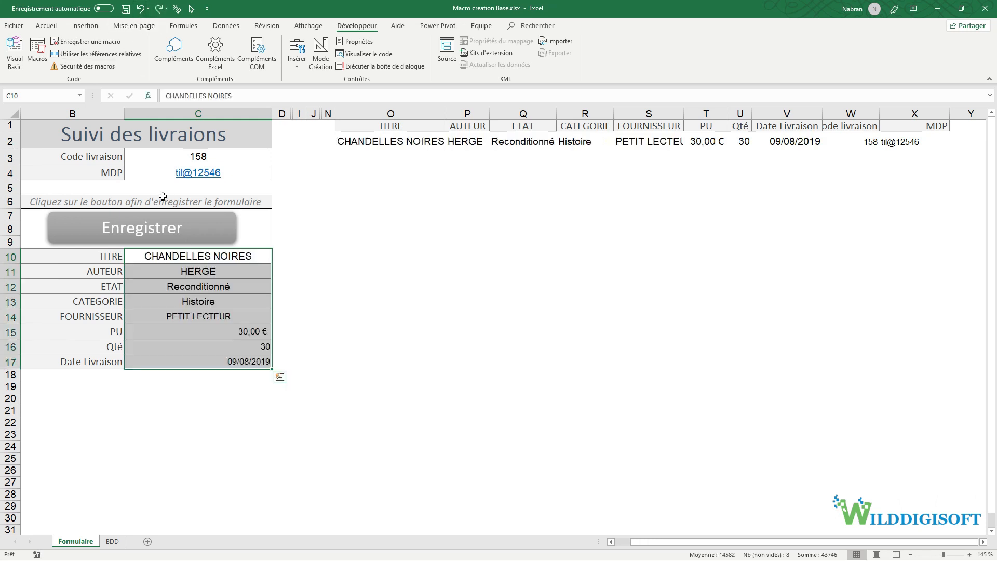
click(206, 276)
click(162, 232)
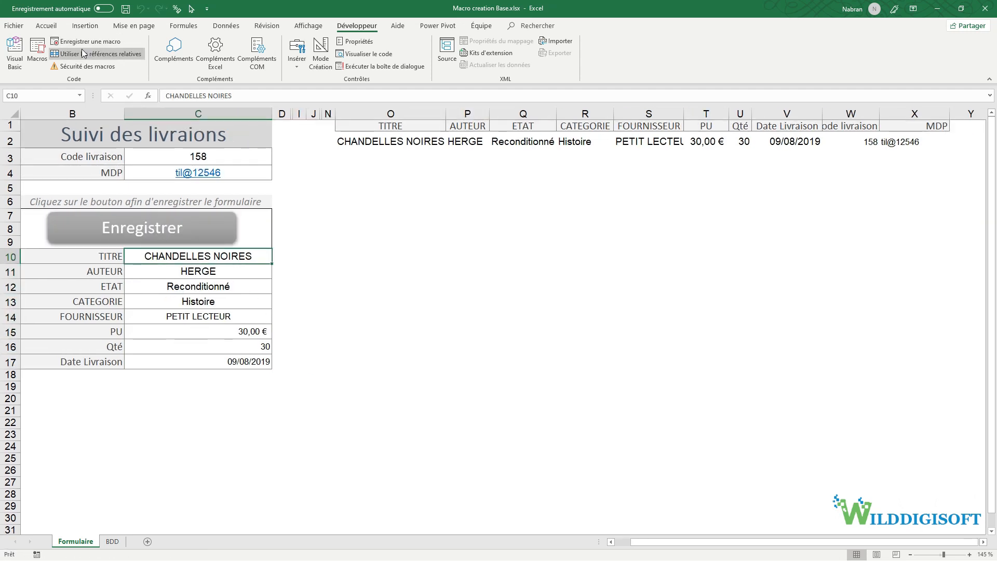
- Run RAF_Form from the Macros list to clear the form fields
click(42, 55)
click(424, 333)
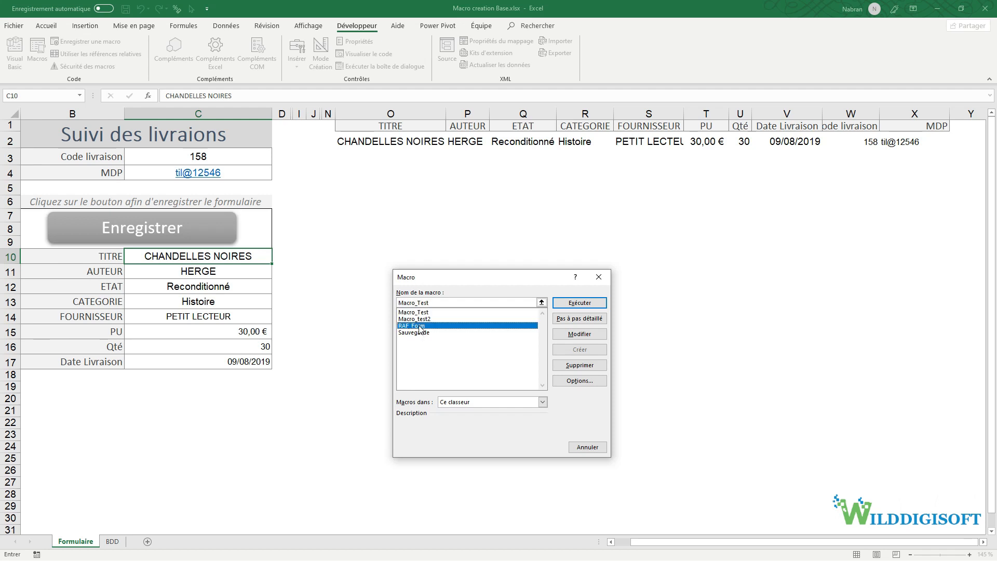
click(579, 303)
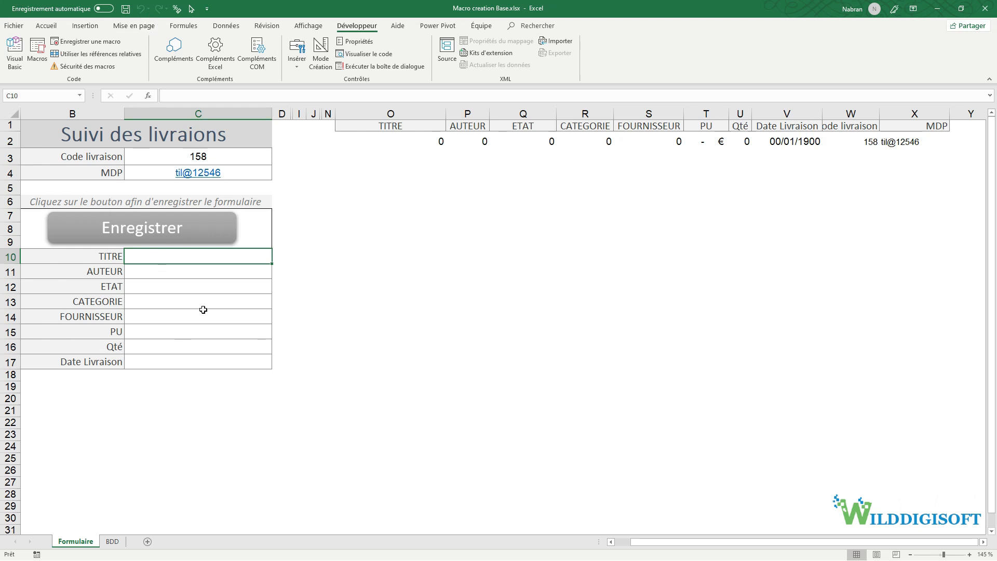
- Paste the copied BDD CHANDELLES NOIRES record transposed into form cells C10:C17
click(114, 542)
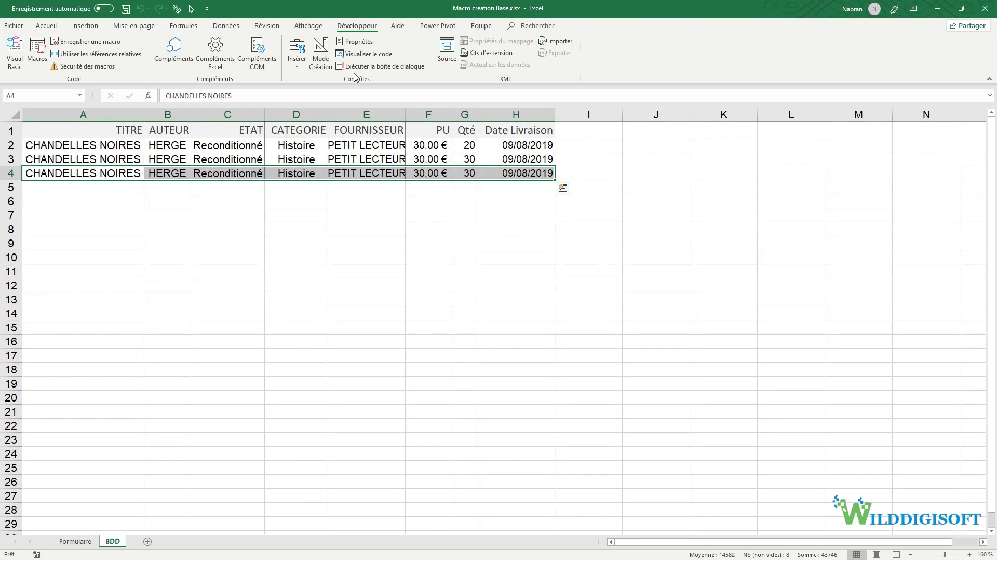
click(76, 542)
right_click(166, 257)
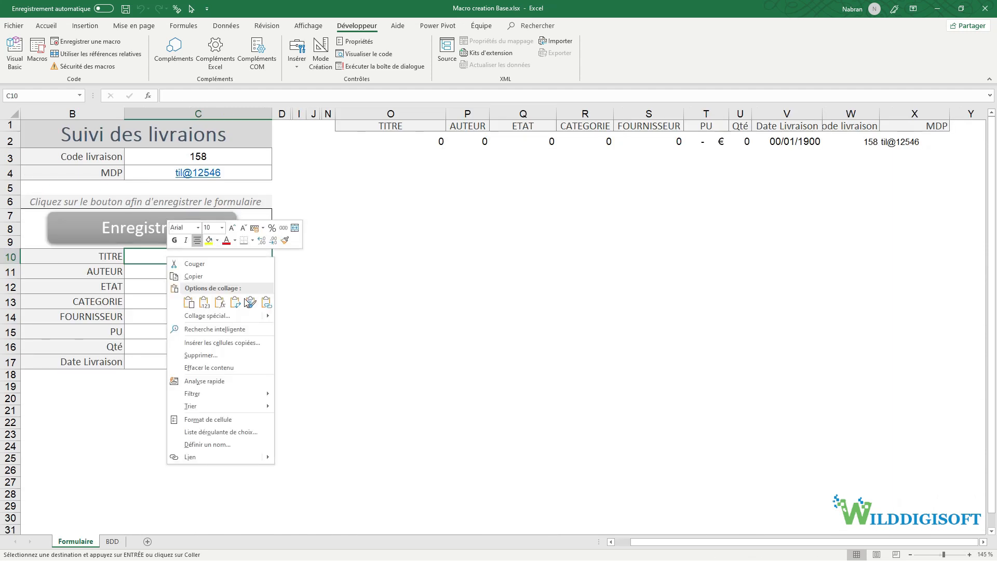
click(203, 297)
click(390, 333)
drag(214, 257, 226, 368)
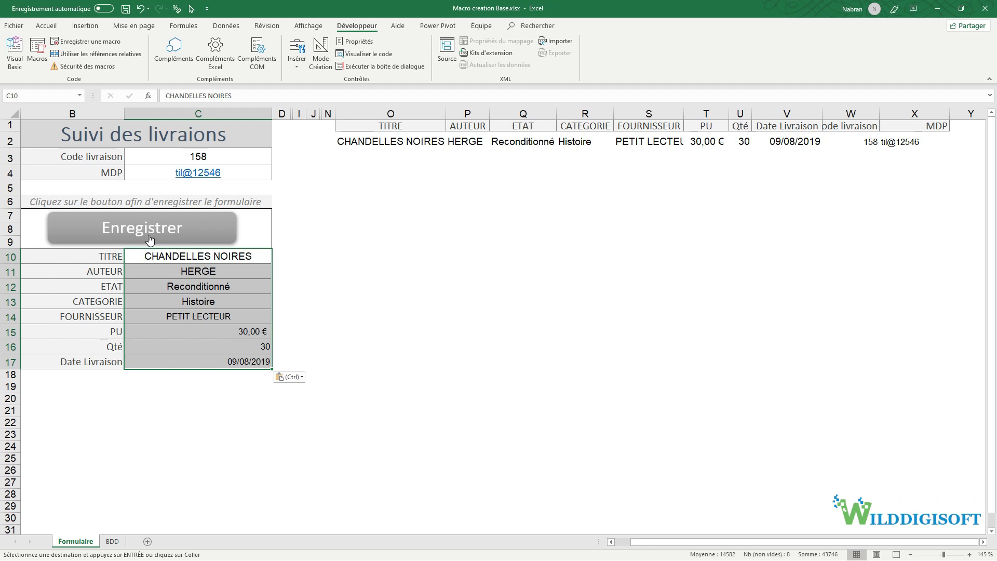
click(308, 243)
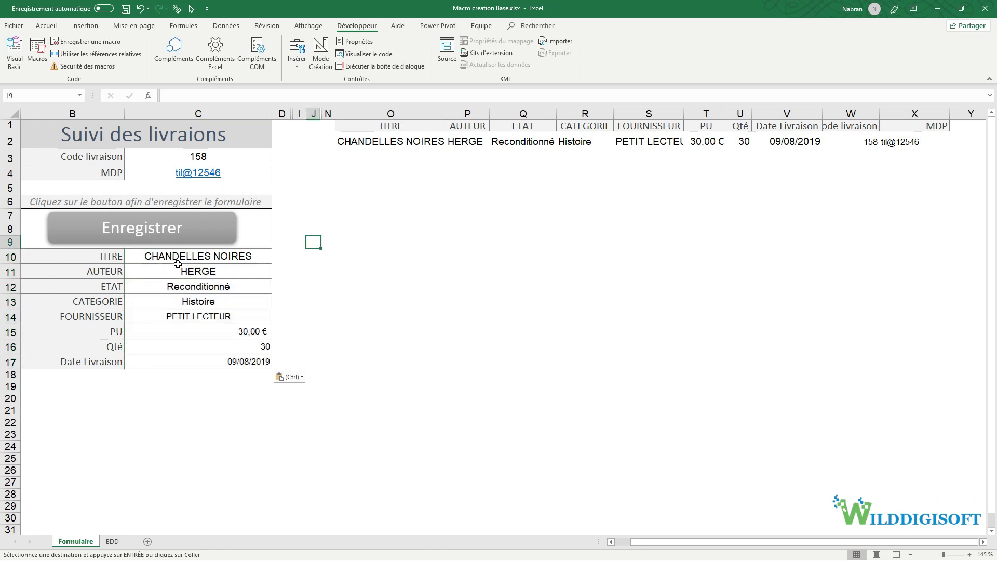
click(66, 41)
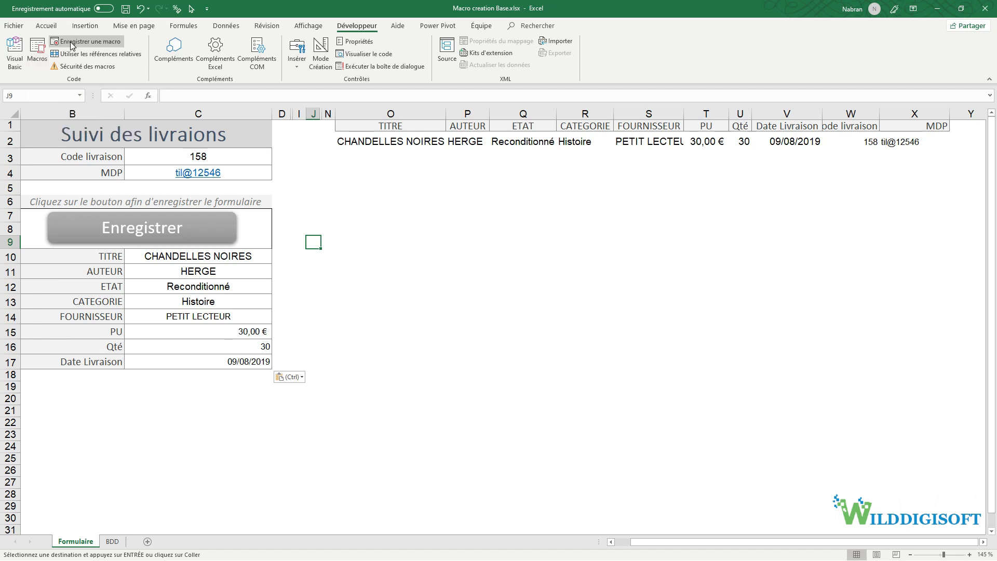
- Name the new macro Sauvegarde_Et_RAZ and start recording it
text(S)
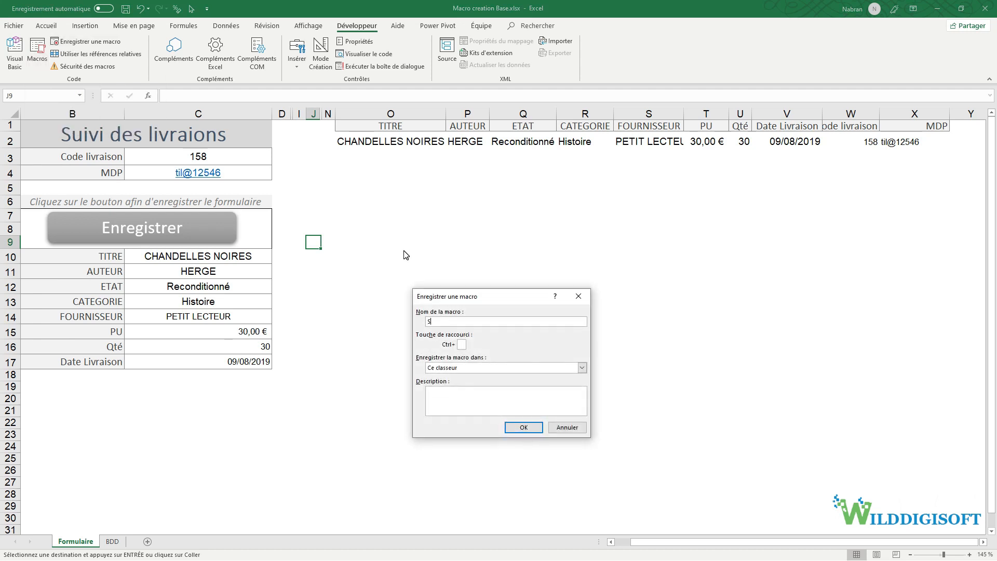
text(auvegarde_Et_RZA)
key(BackSpace)
key(BackSpace)
text(A)
click(524, 428)
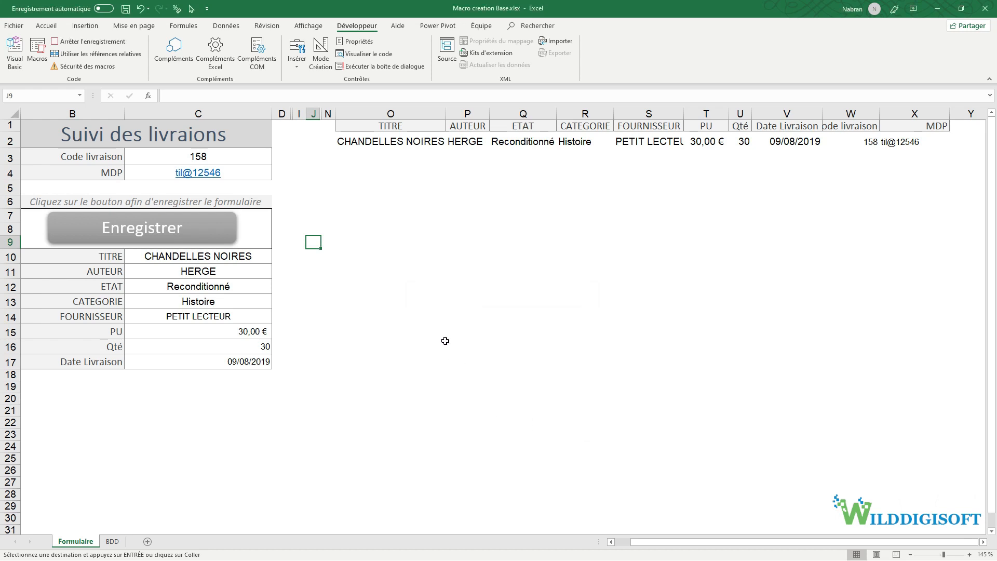
- Run the Sauvegarde macro, then RAF_Form, and stop the recording
click(37, 52)
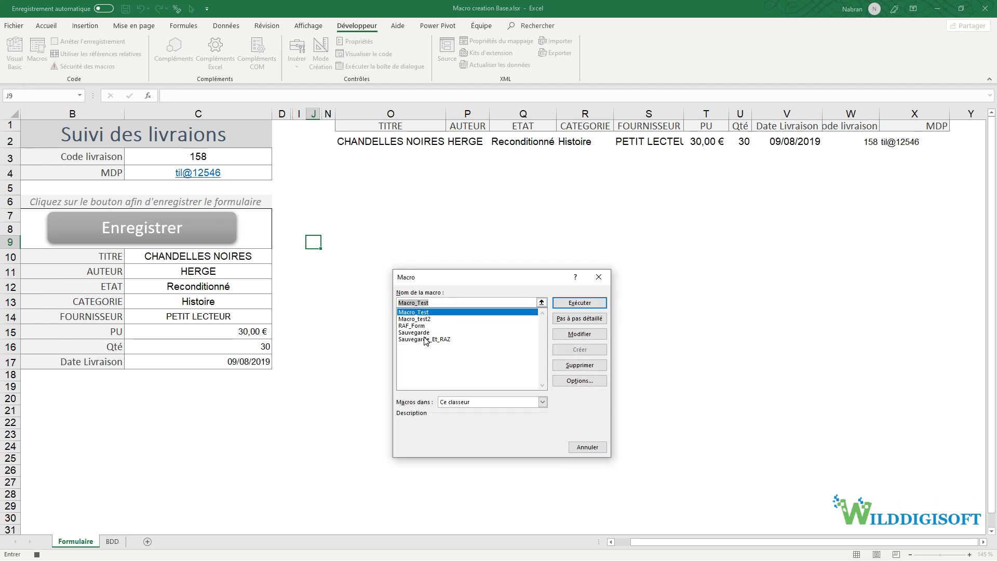
click(425, 333)
click(579, 303)
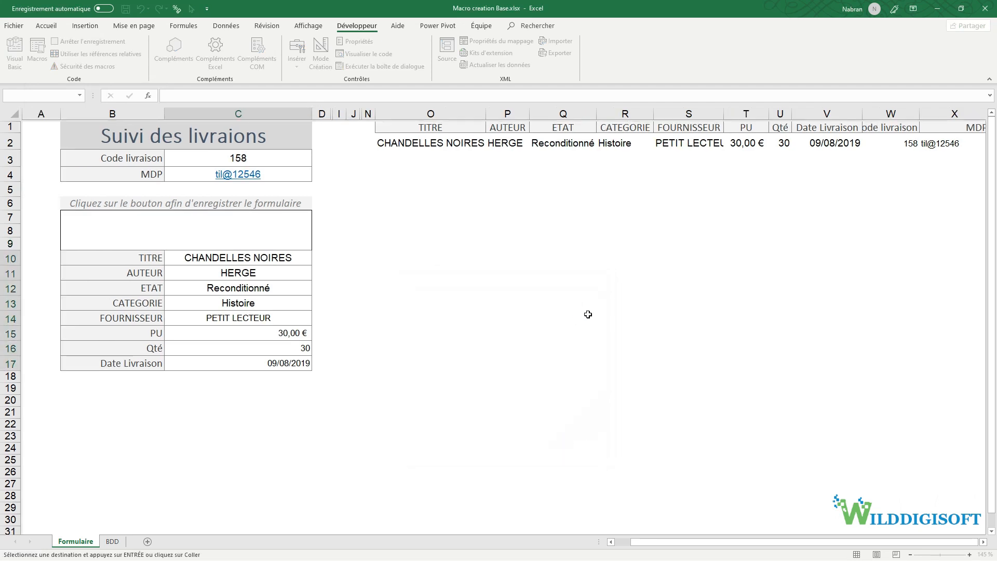
click(38, 52)
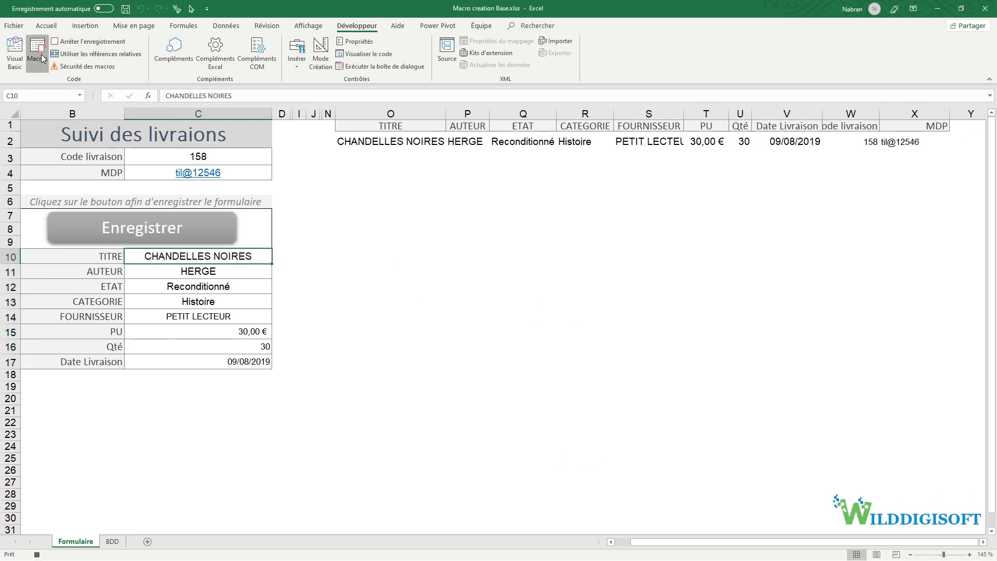
click(415, 325)
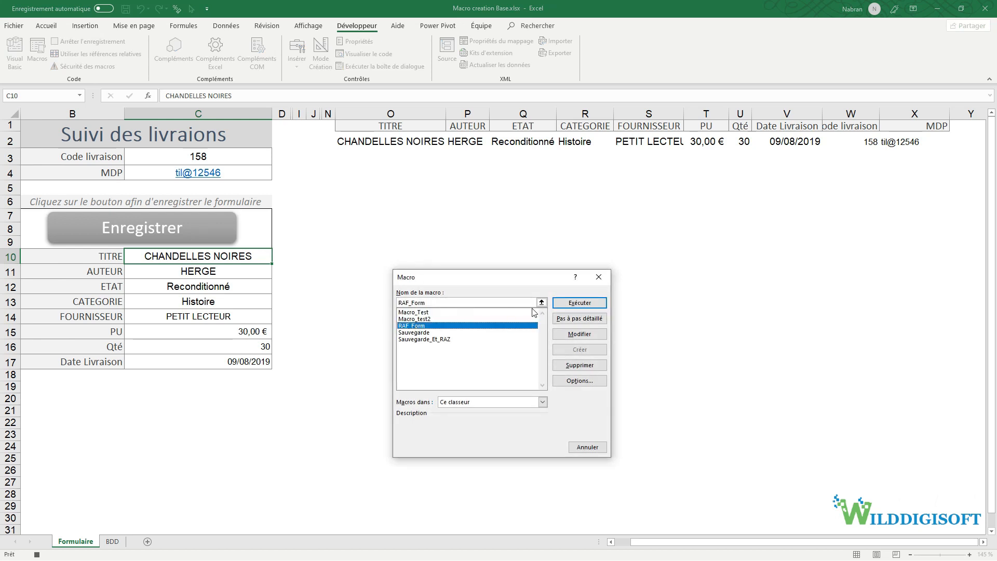
click(569, 304)
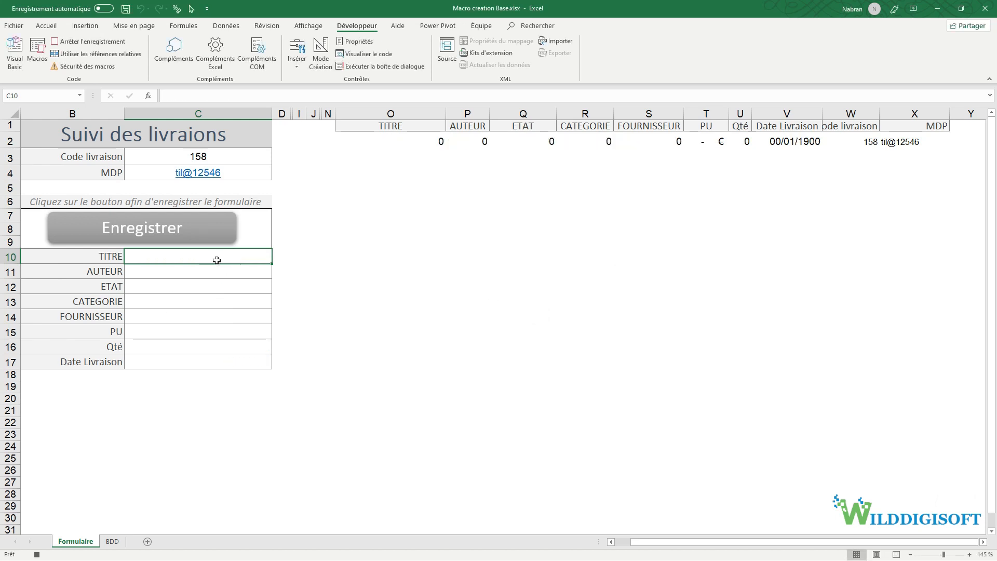
click(36, 554)
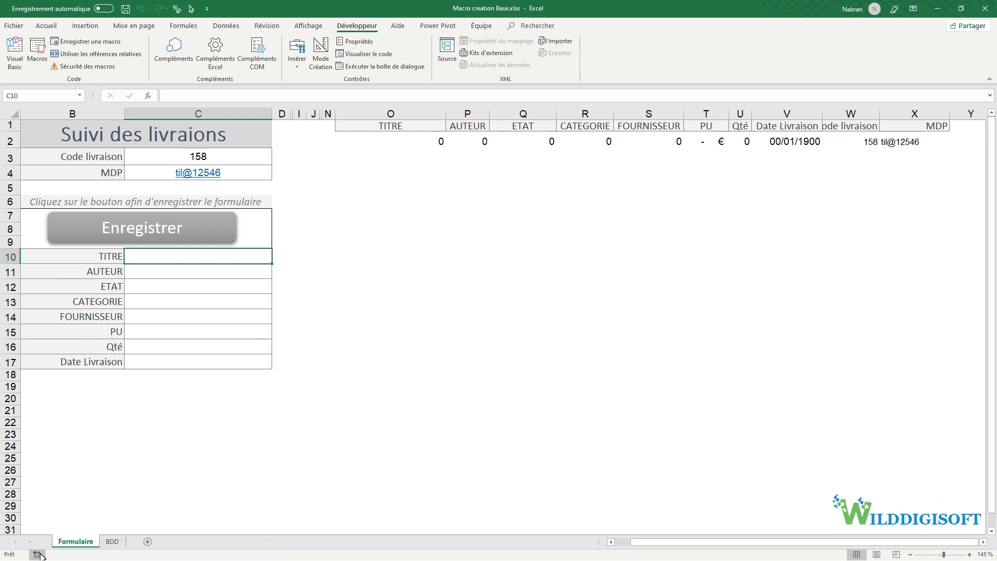
- Assign the Sauvegarde_Et_RAZ macro to the Enregistrer button, then view the BDD sheet
right_click(183, 238)
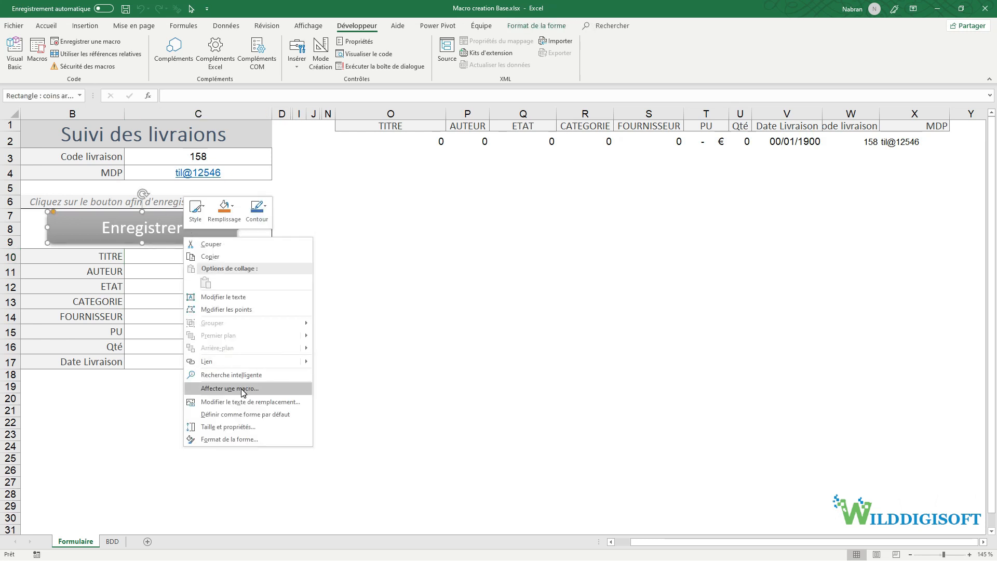
click(242, 390)
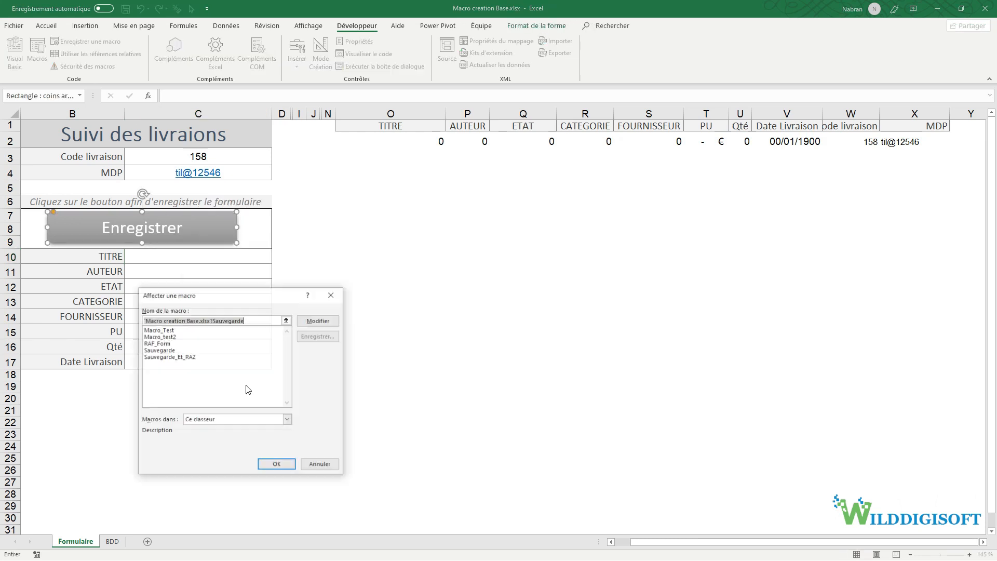
click(166, 358)
click(271, 464)
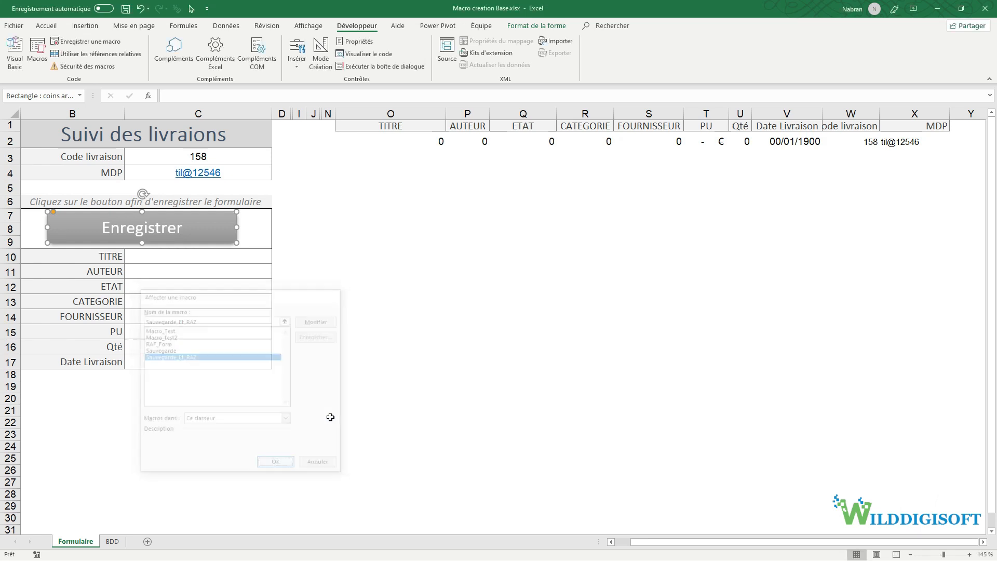
click(368, 373)
click(111, 542)
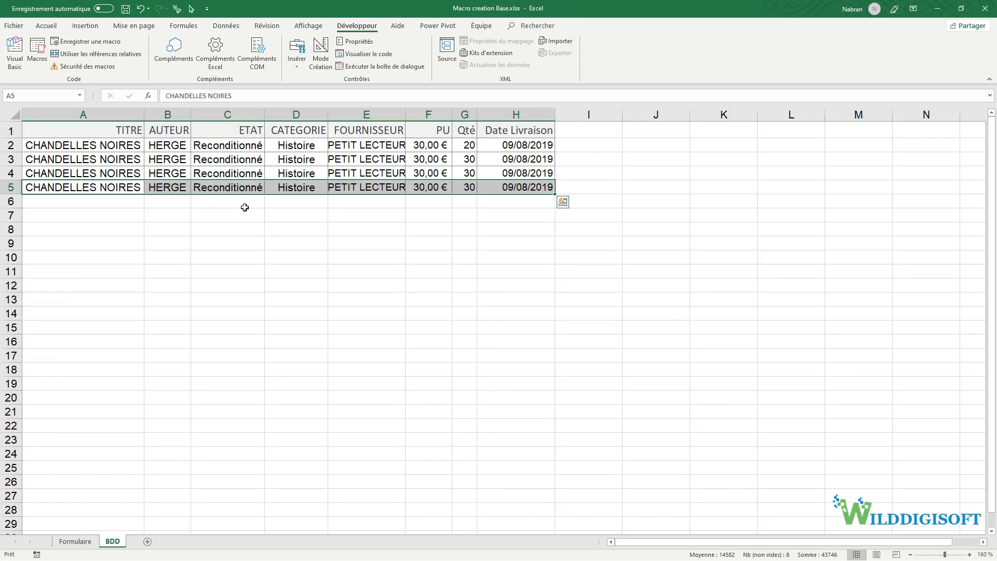
- Copy BDD row 5 and paste it transposed into the Formulaire form at C10
key(ctrl+c)
click(149, 133)
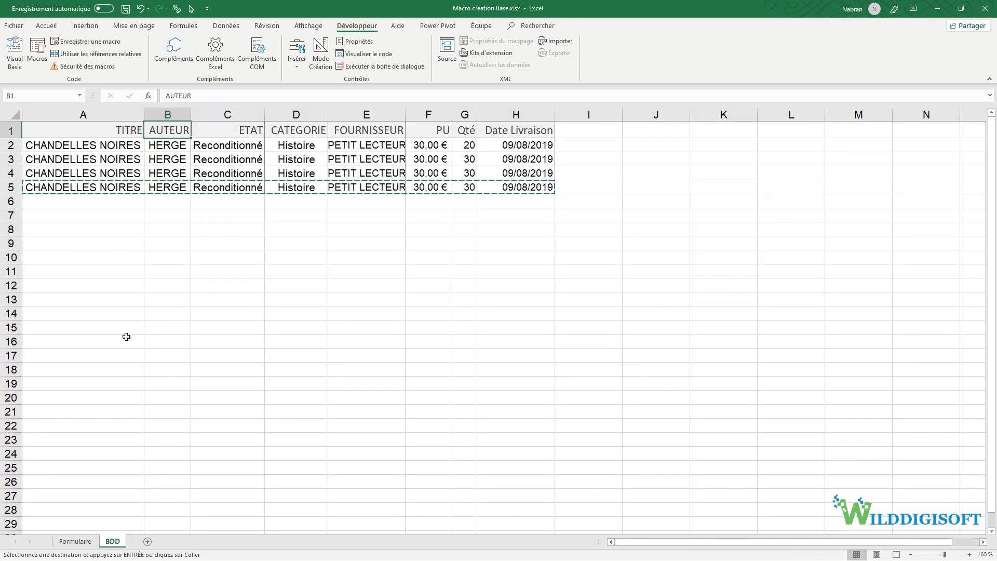
click(76, 542)
click(149, 257)
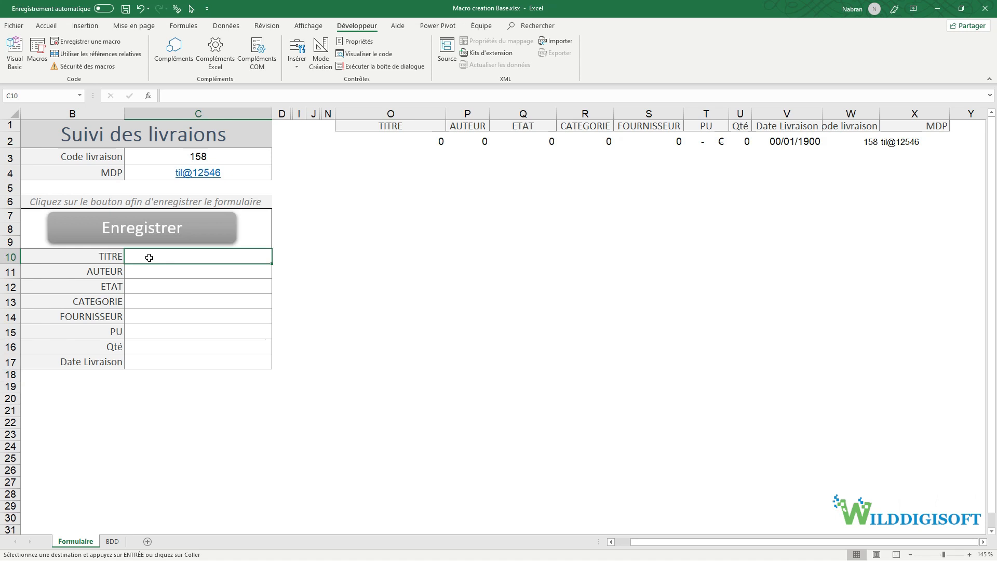
right_click(149, 258)
click(215, 298)
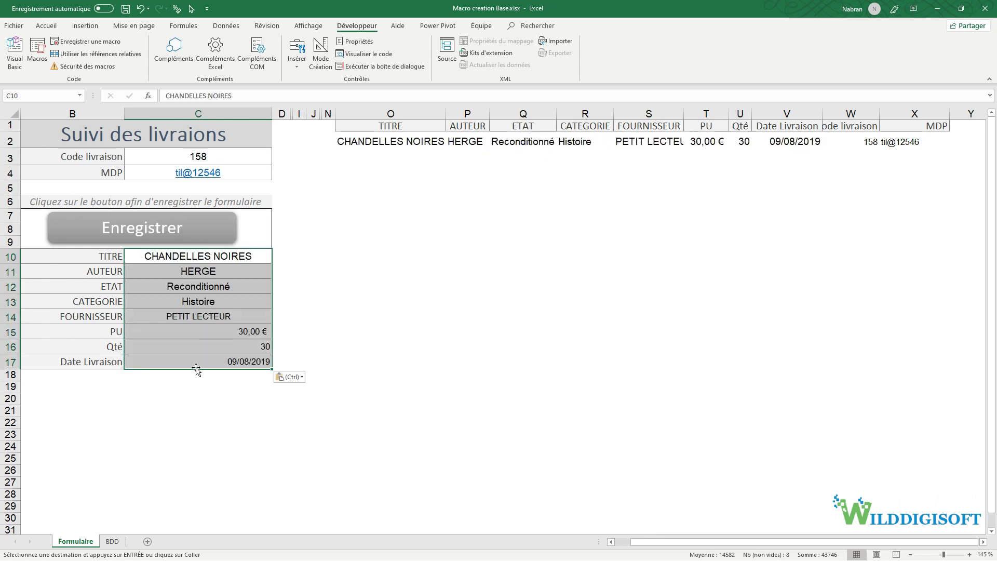
click(372, 351)
- Submit the entry with Enregistrer, confirm the new BDD row 6, and return to Formulaire
click(153, 234)
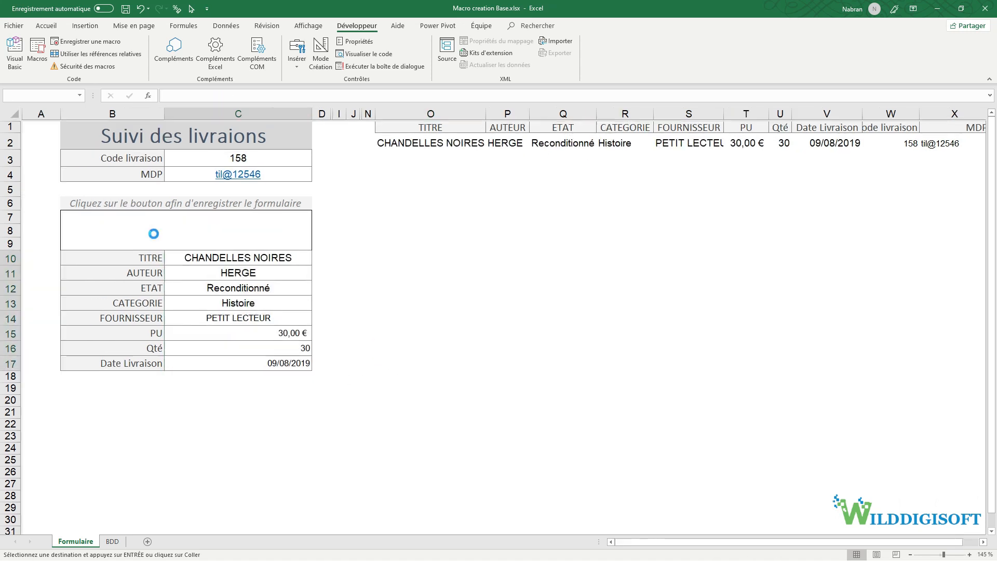
click(111, 541)
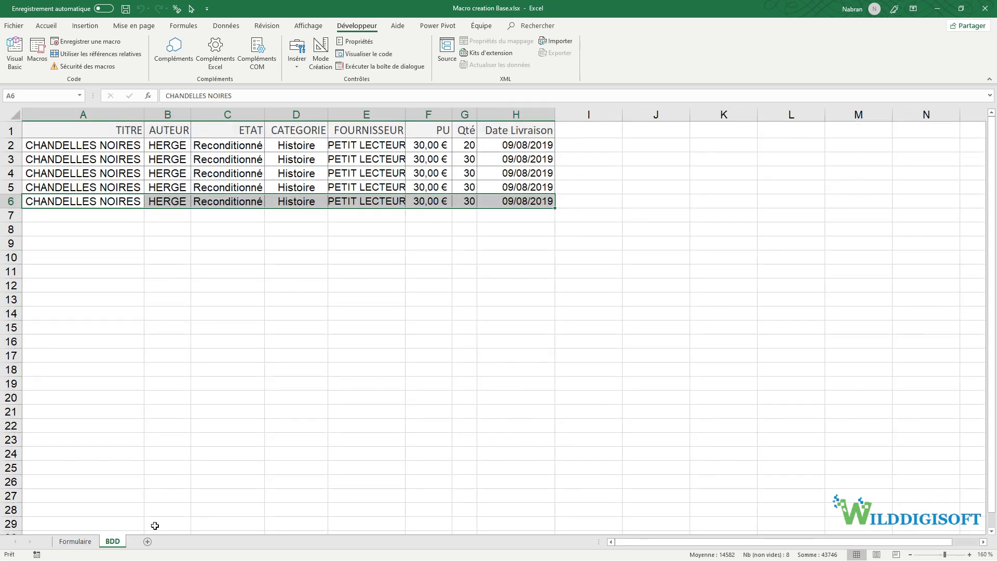
click(75, 541)
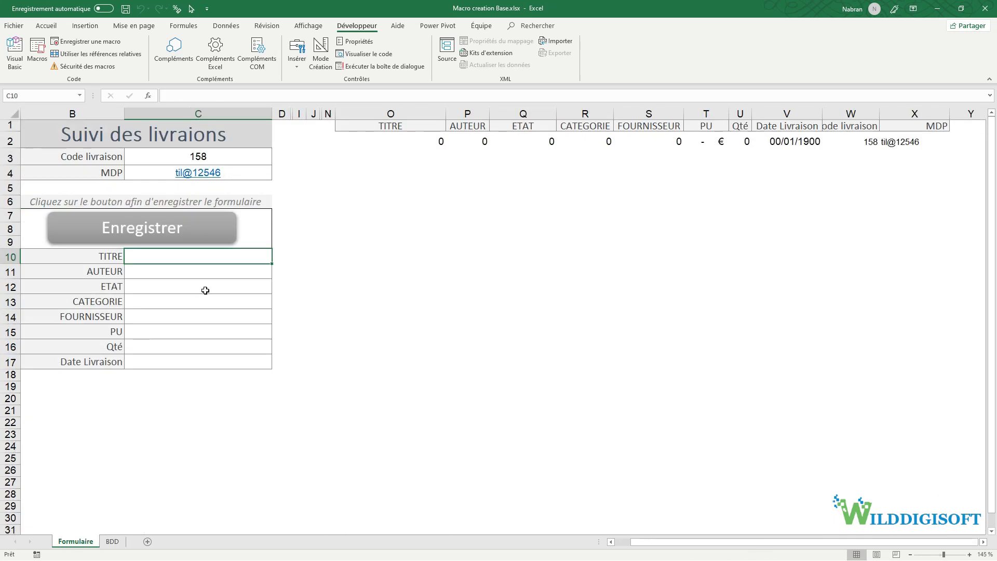